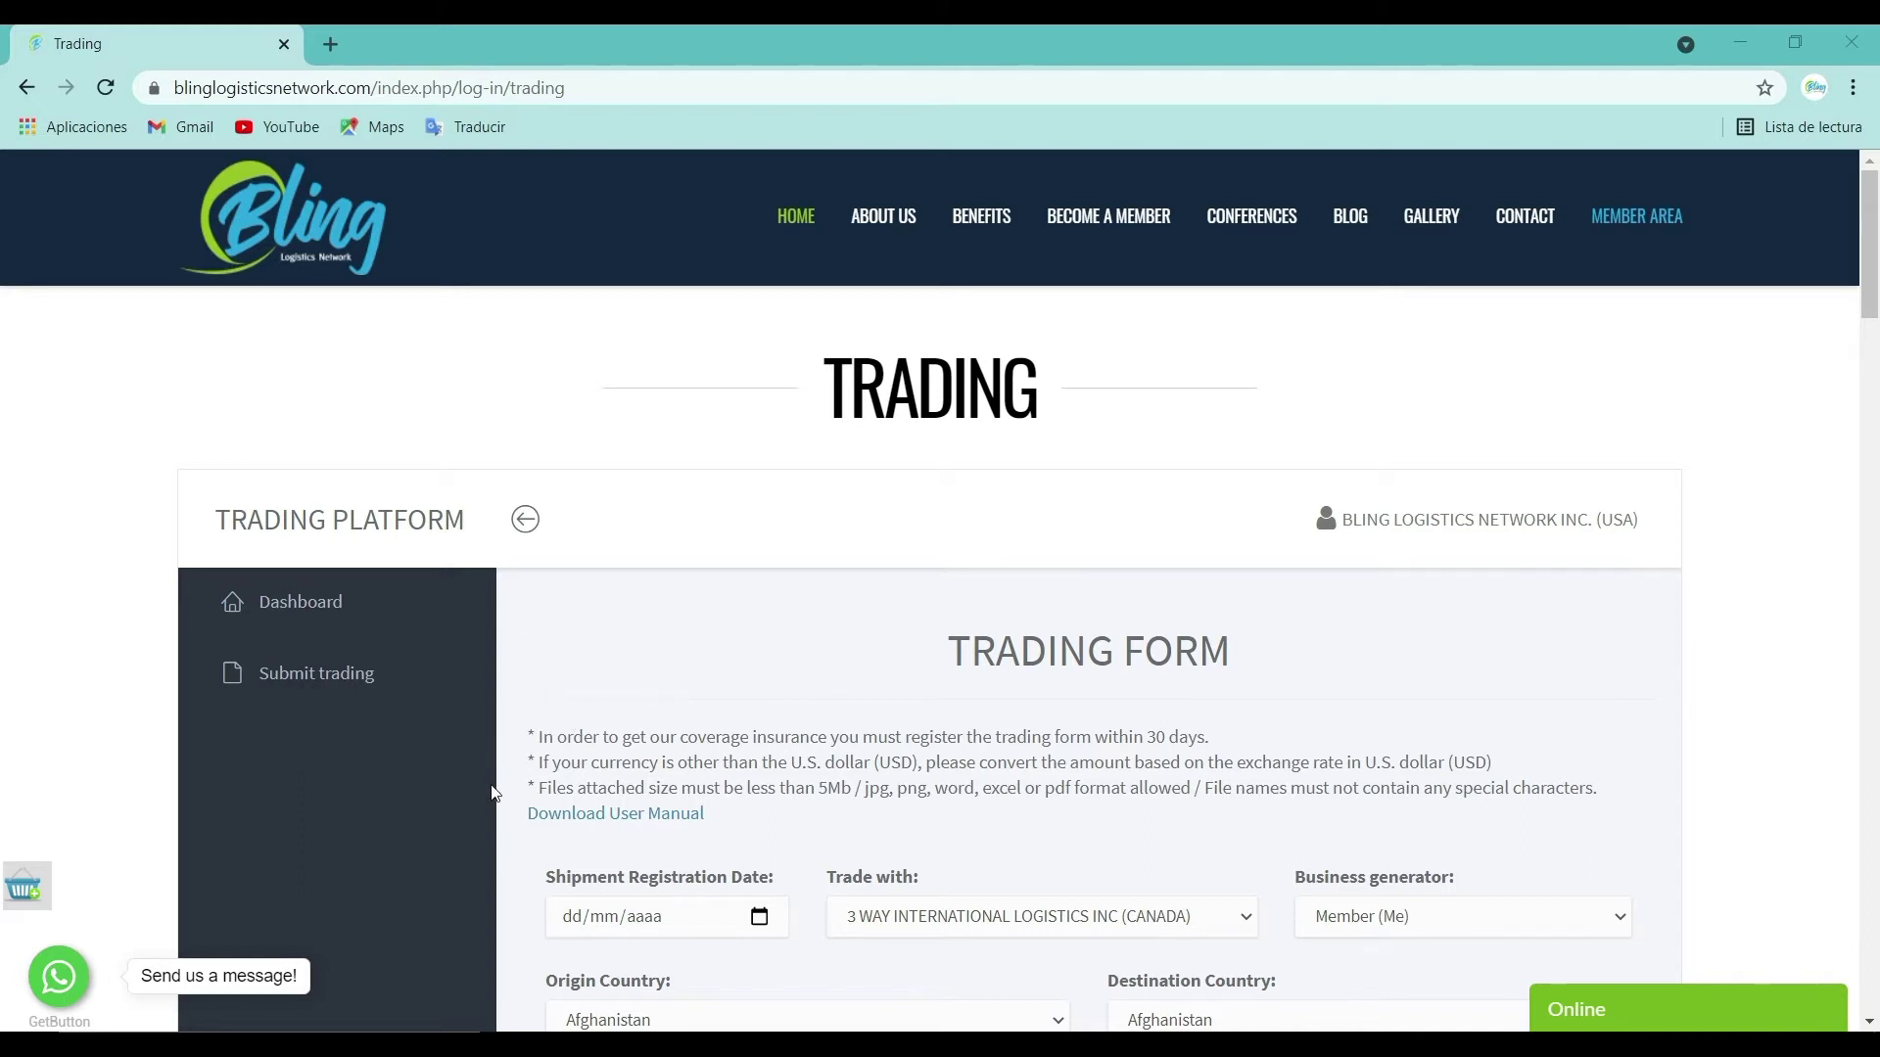
Step: Load the Bling Logistics Network login page in a new browser tab
scroll(543, 581, down, 2)
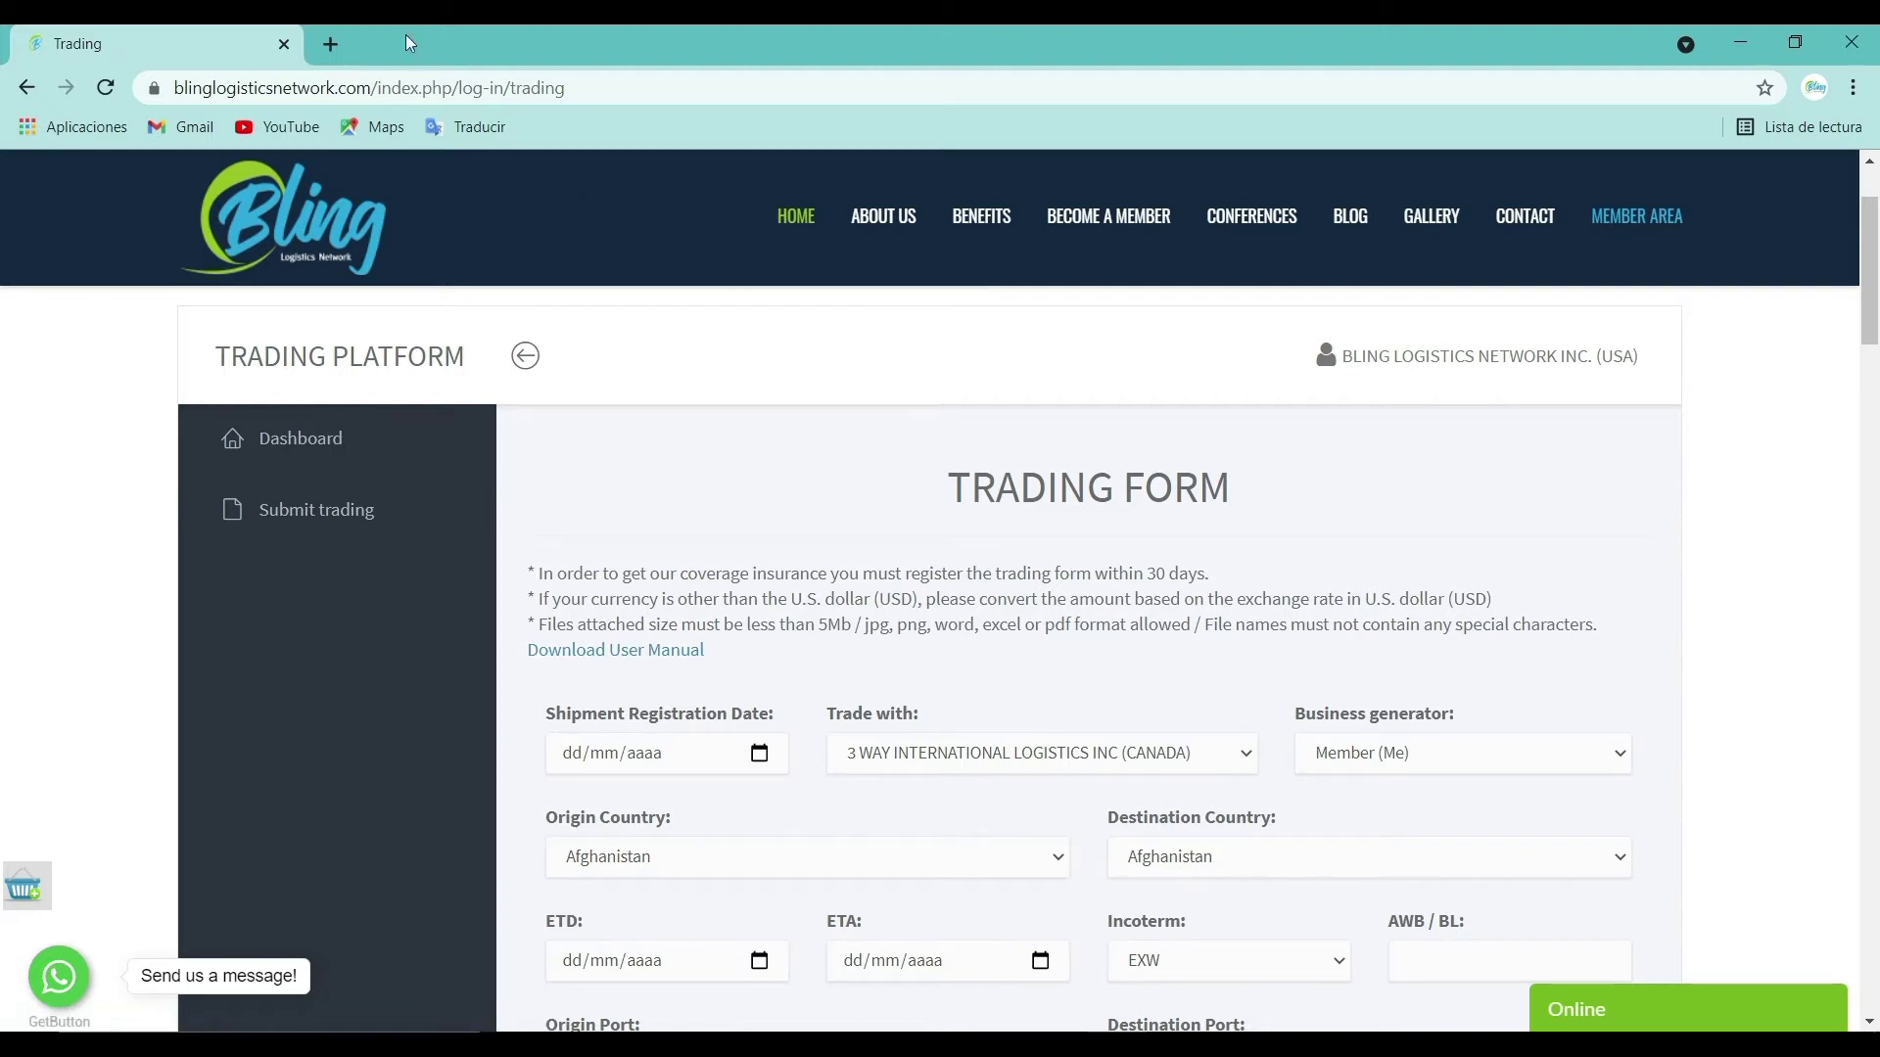
click(332, 45)
text(www.blinglogisticsnetwork.com)
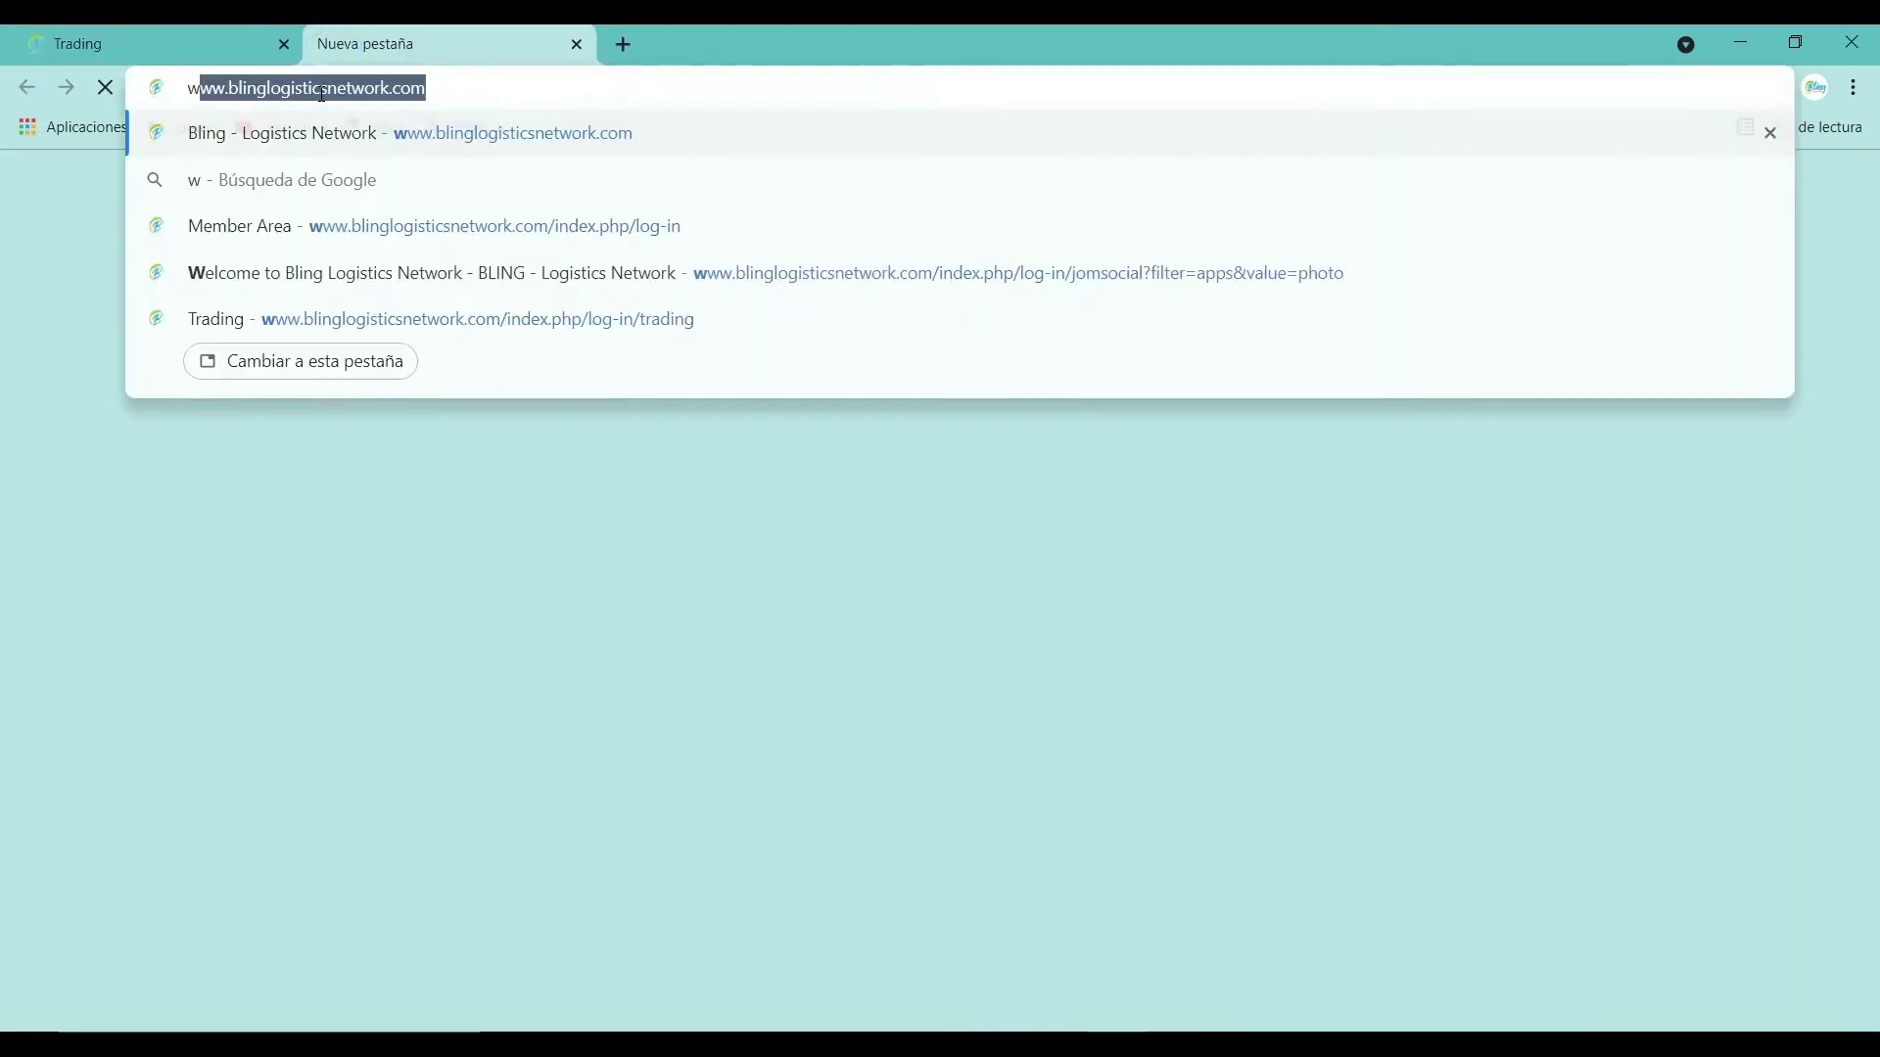
key(Return)
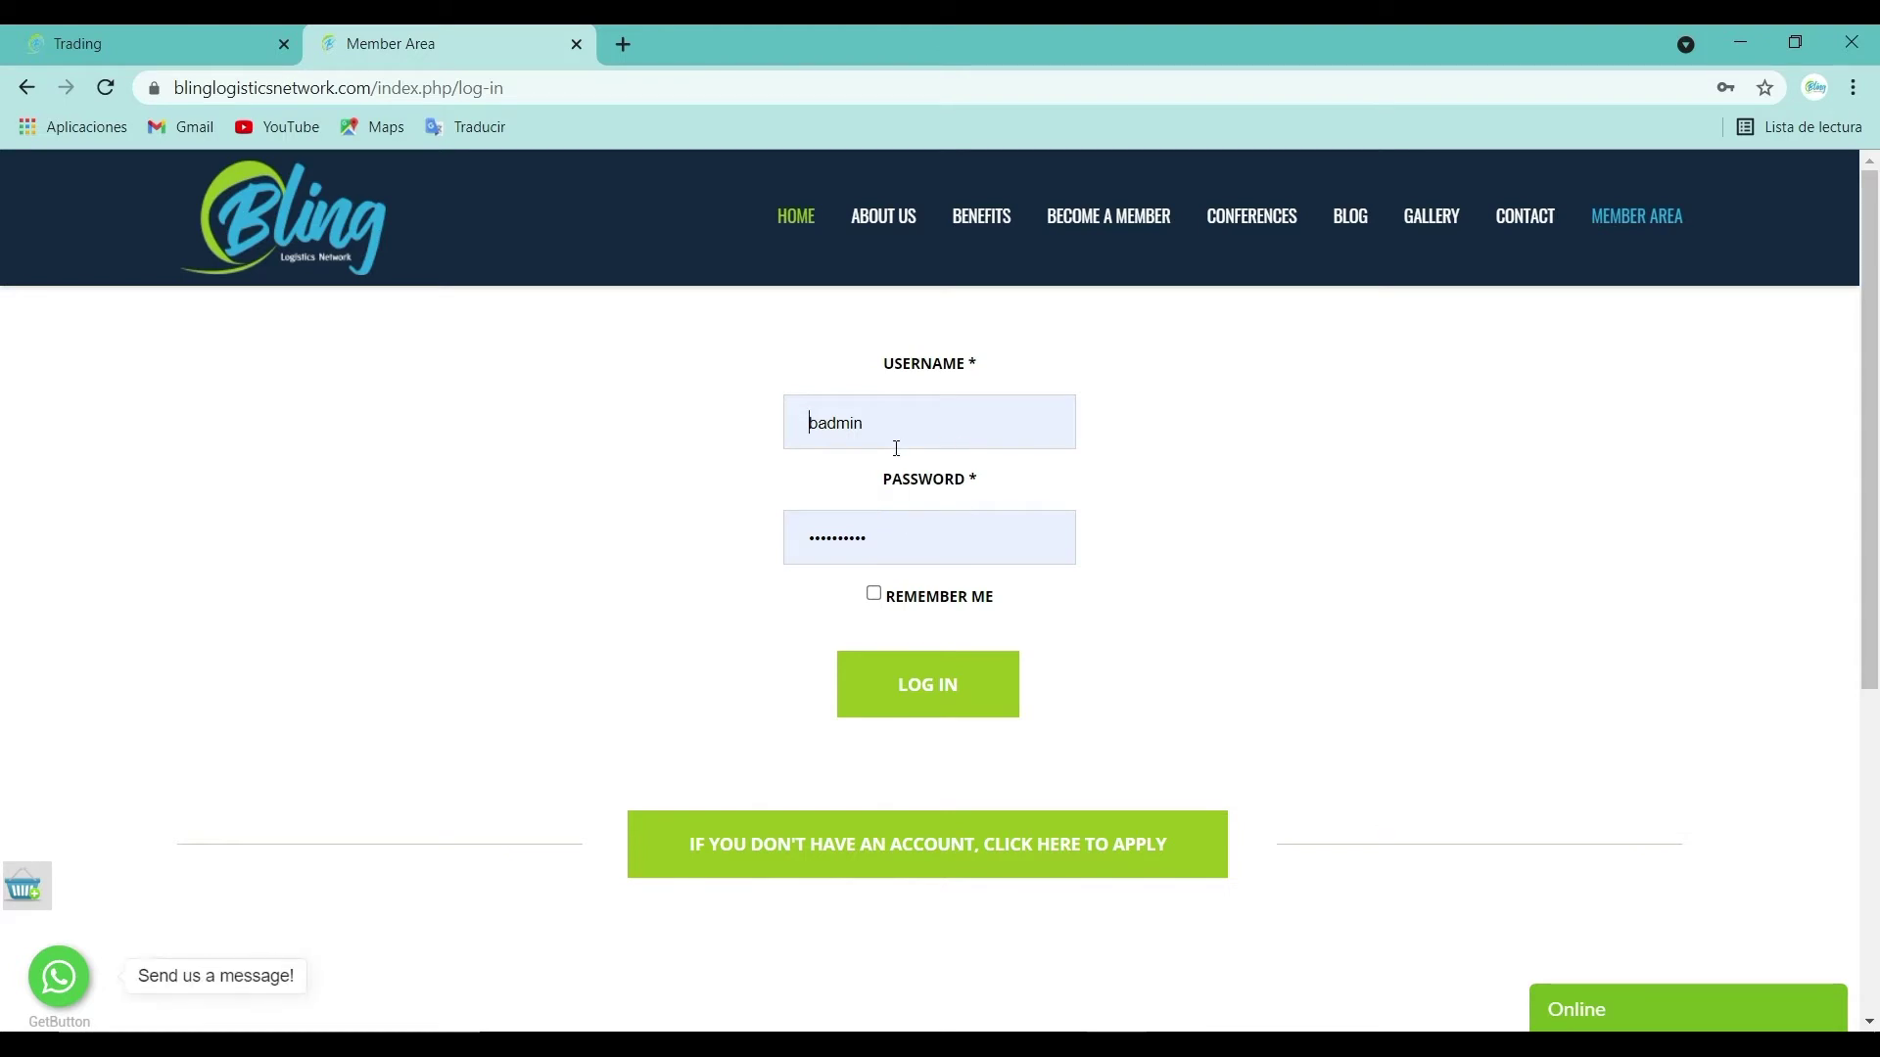
Step: Log in and go to Member Area > Trading
click(927, 701)
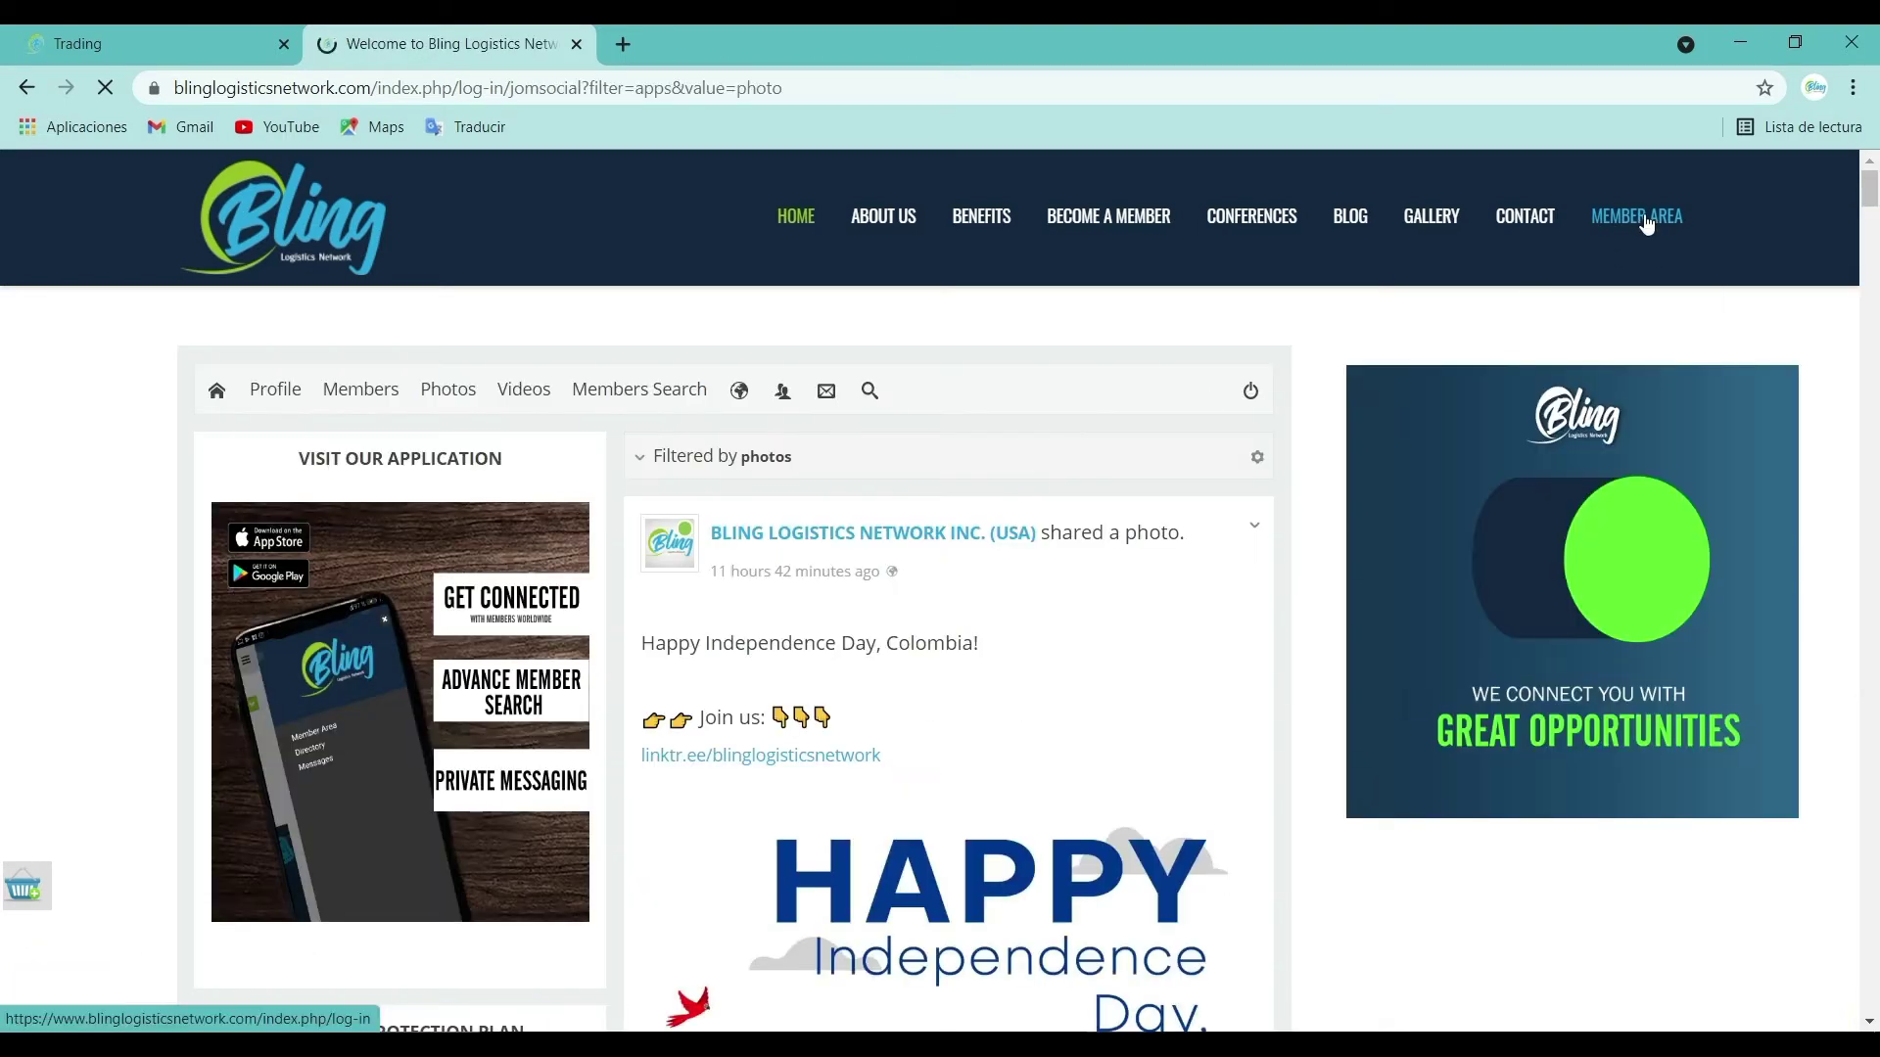
mouse_move(1633, 215)
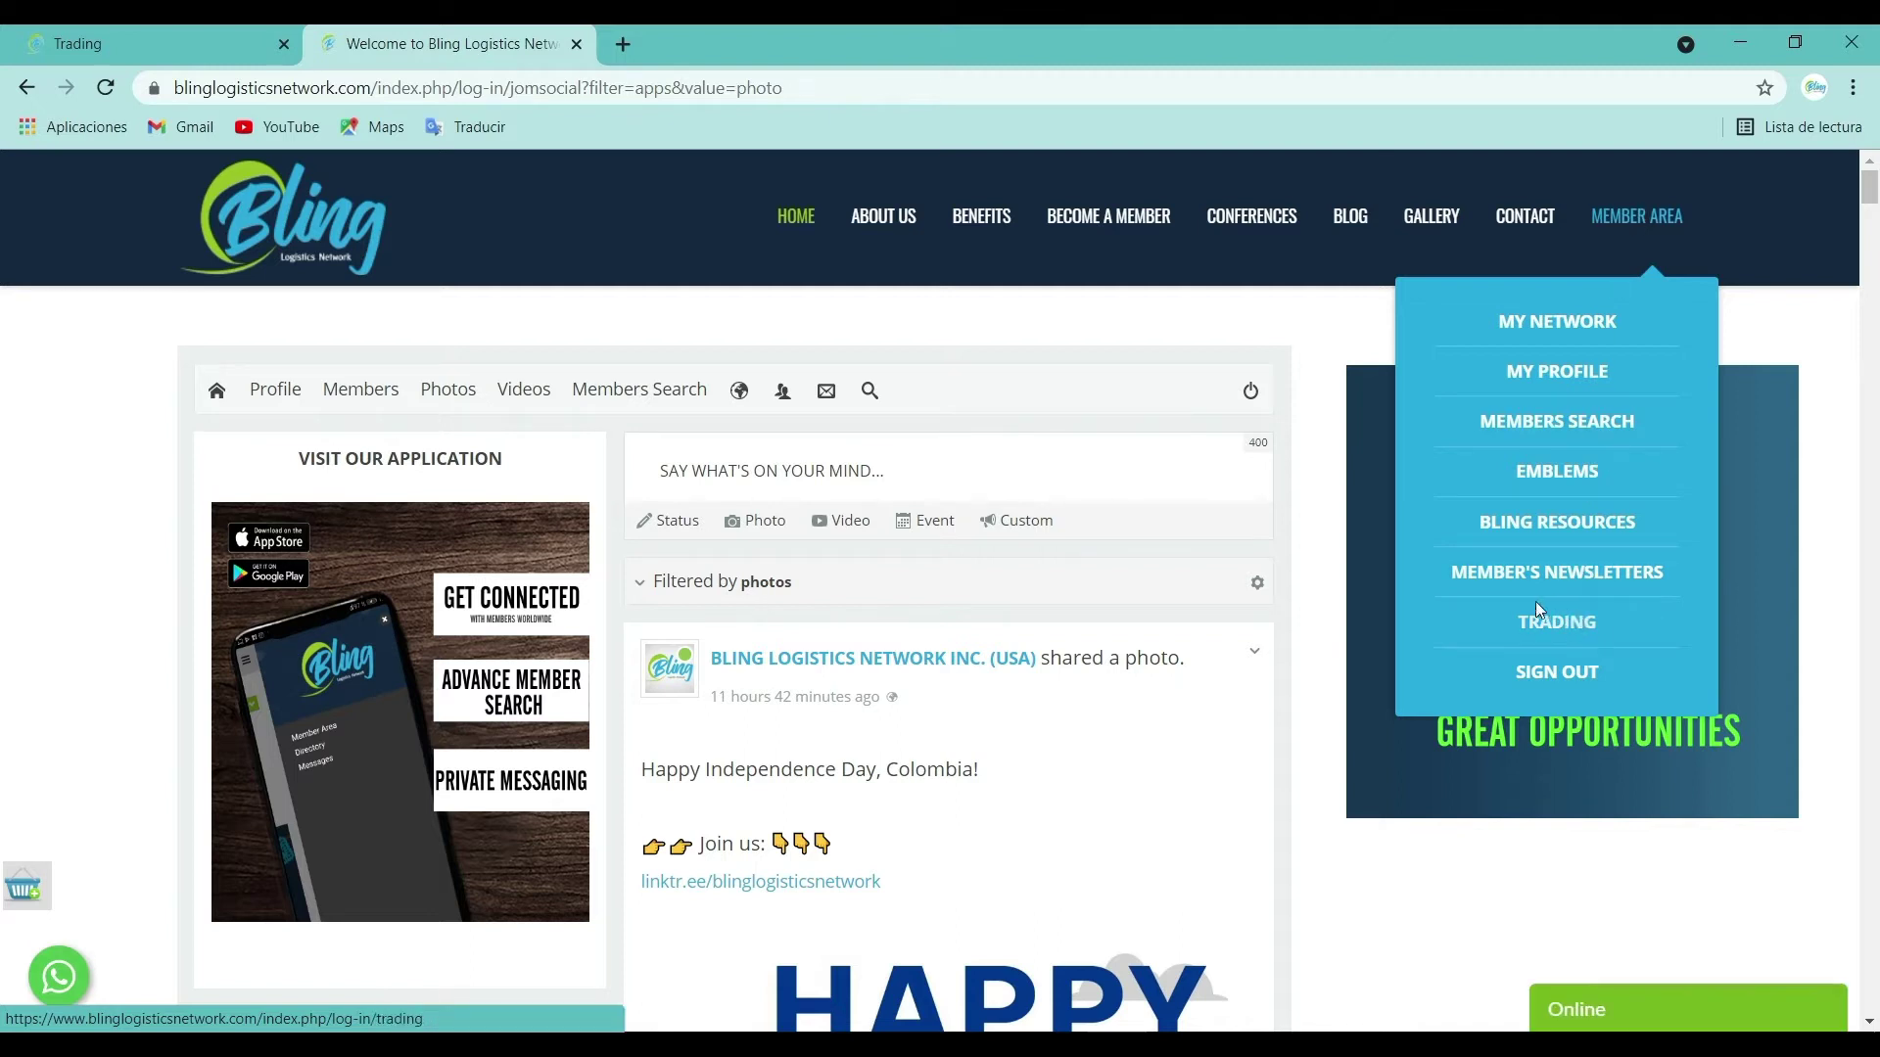
click(1564, 624)
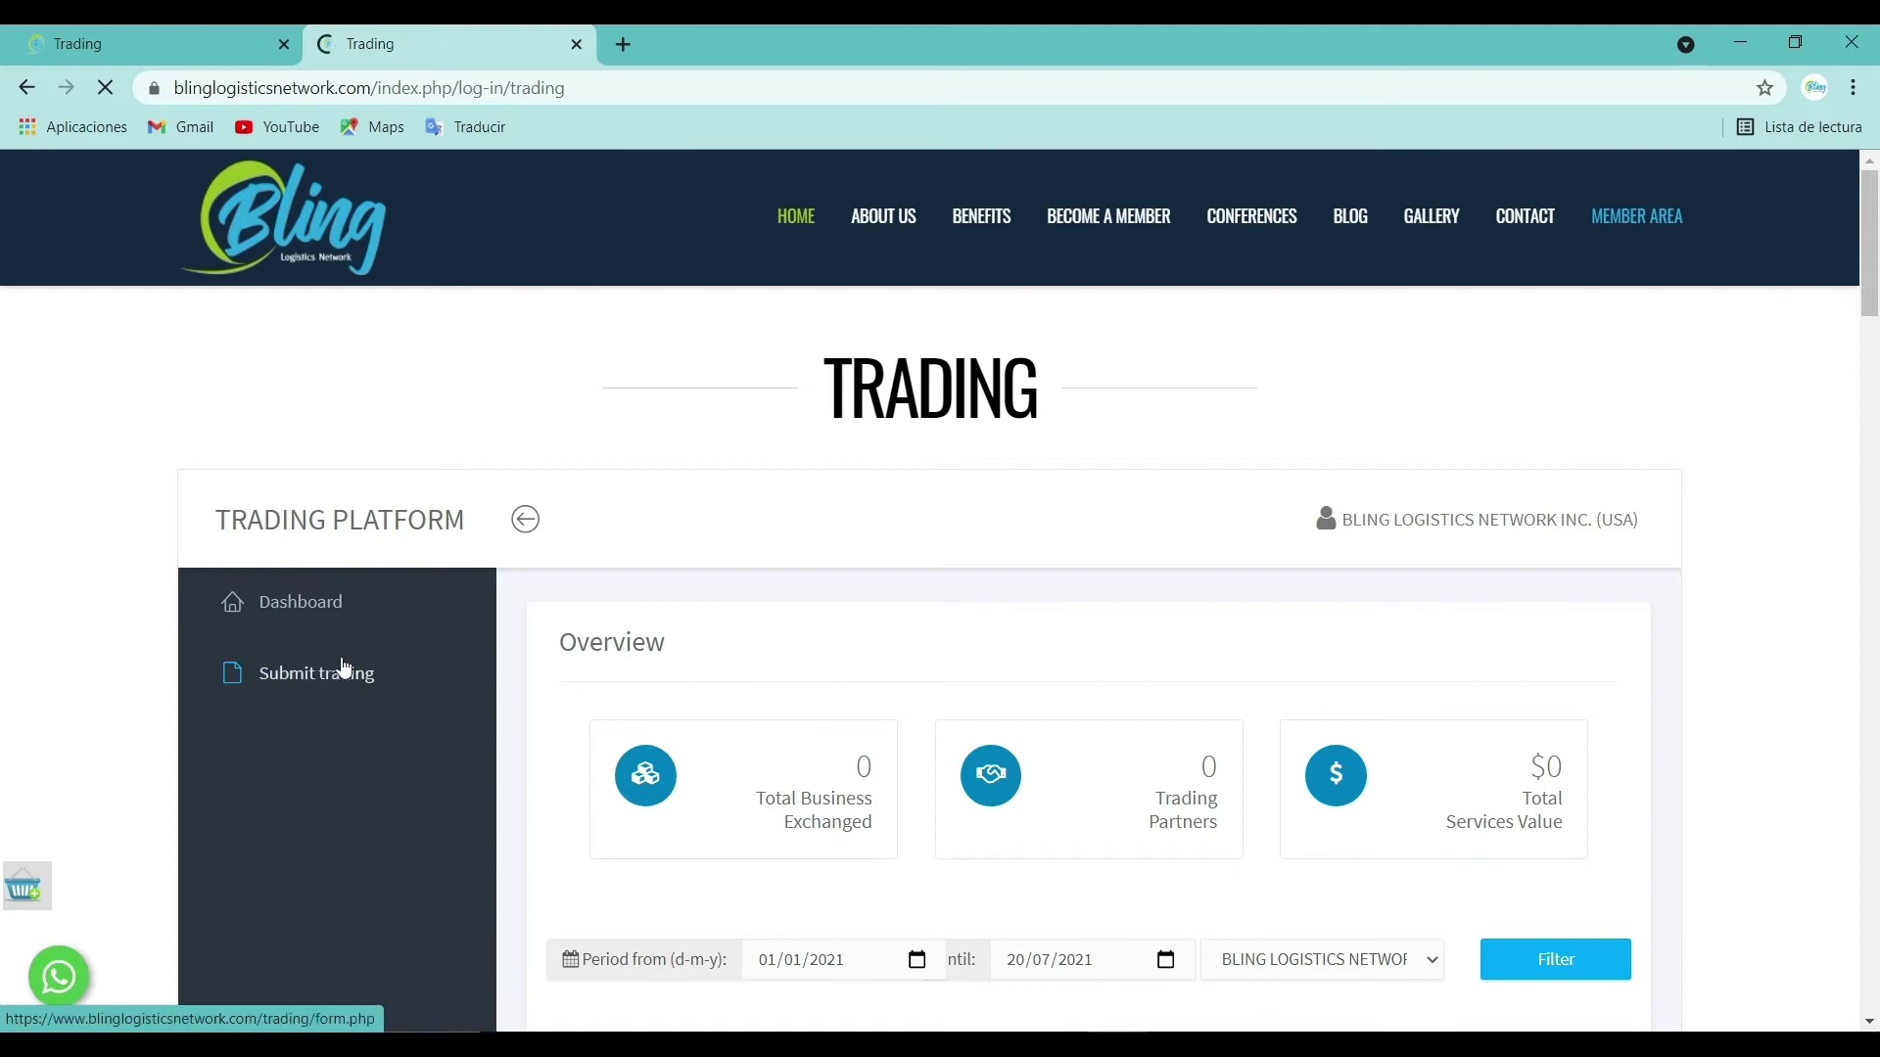
Step: Open the Submit trading form and set the Shipment Registration Date to 1 December 2021
click(293, 683)
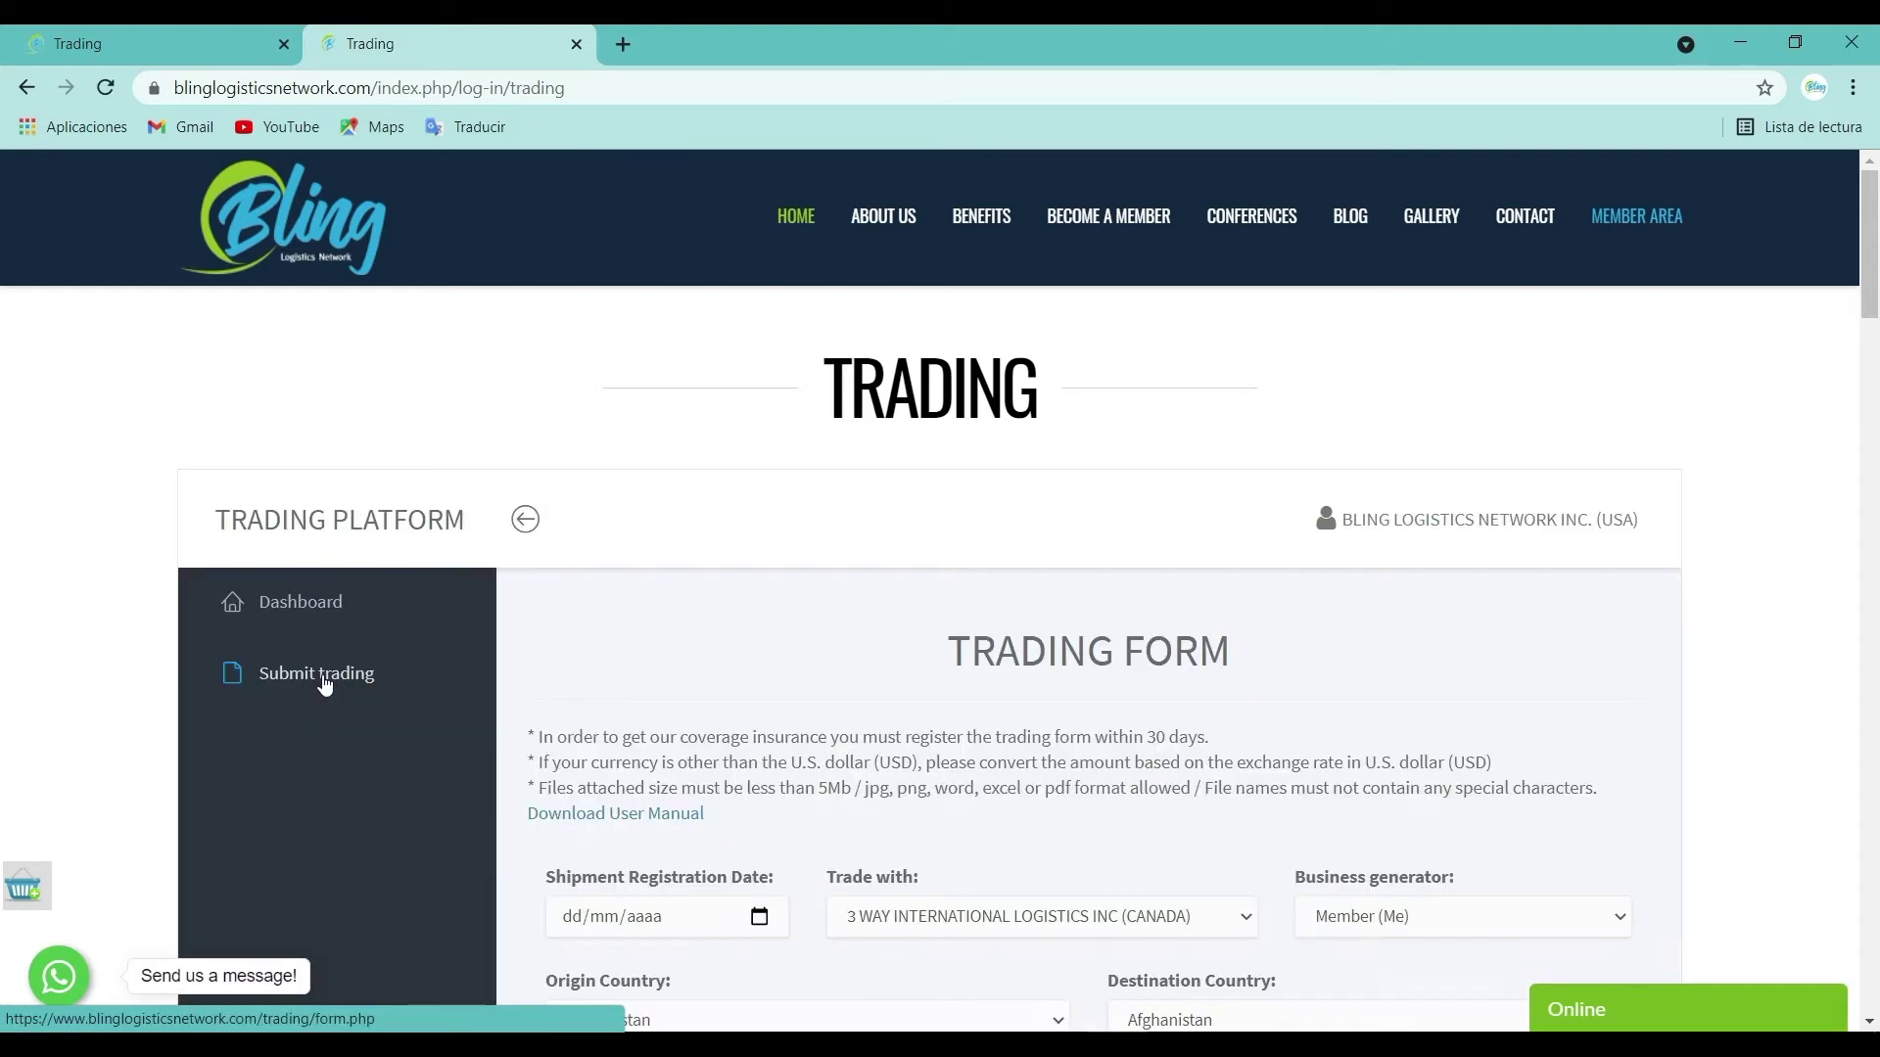
scroll(1241, 763, down, 6)
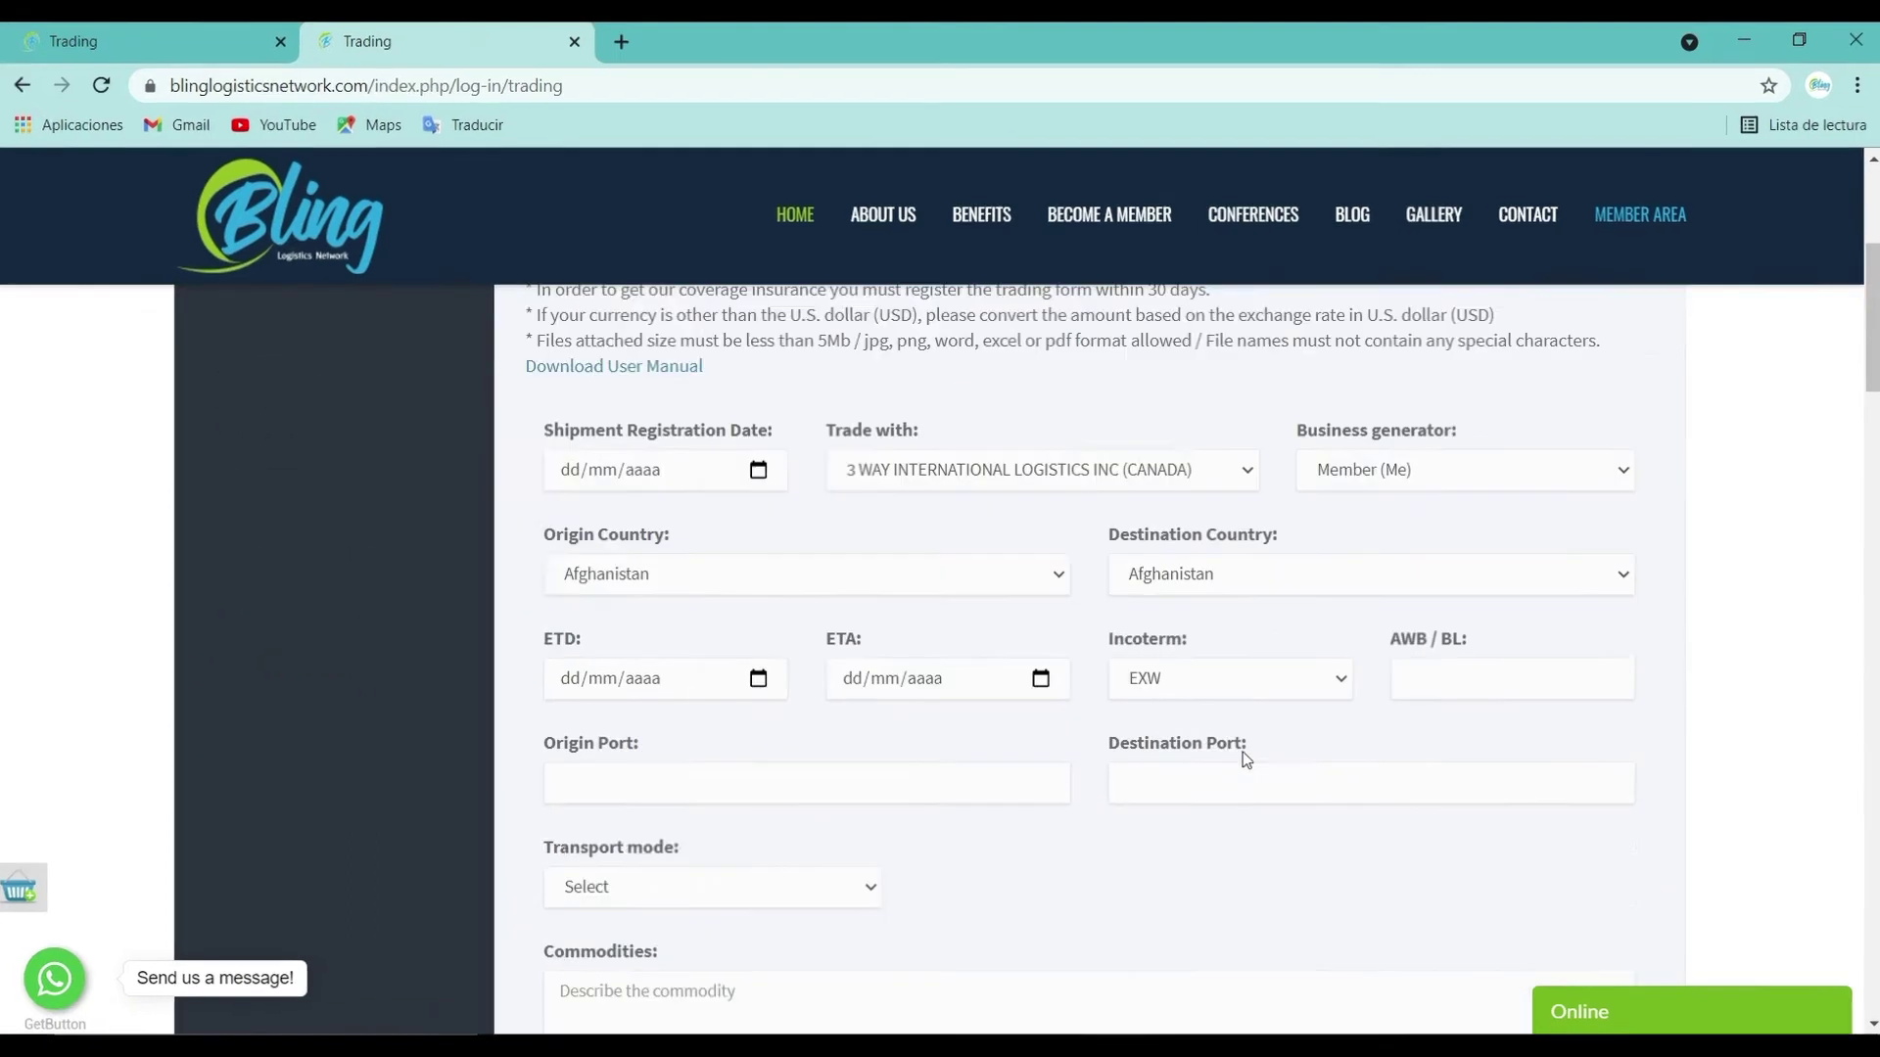
scroll(1298, 771, up, 6)
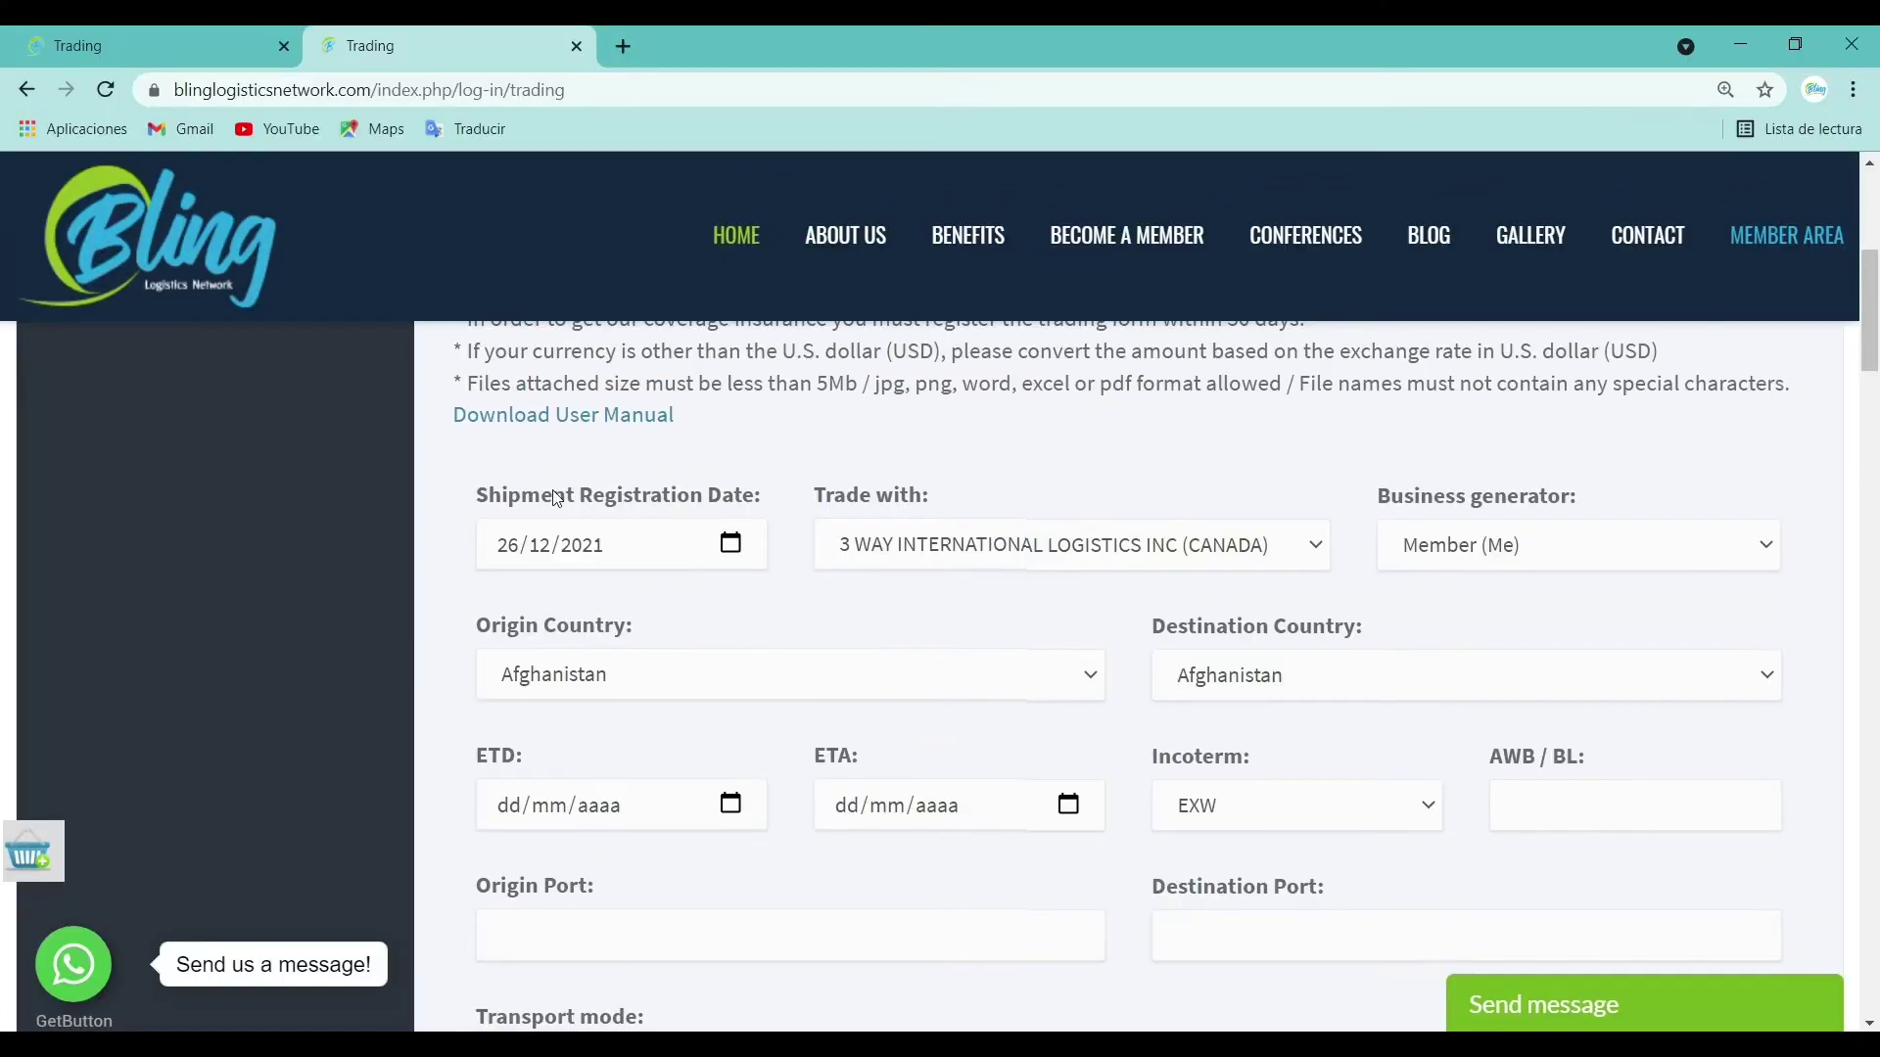
click(730, 542)
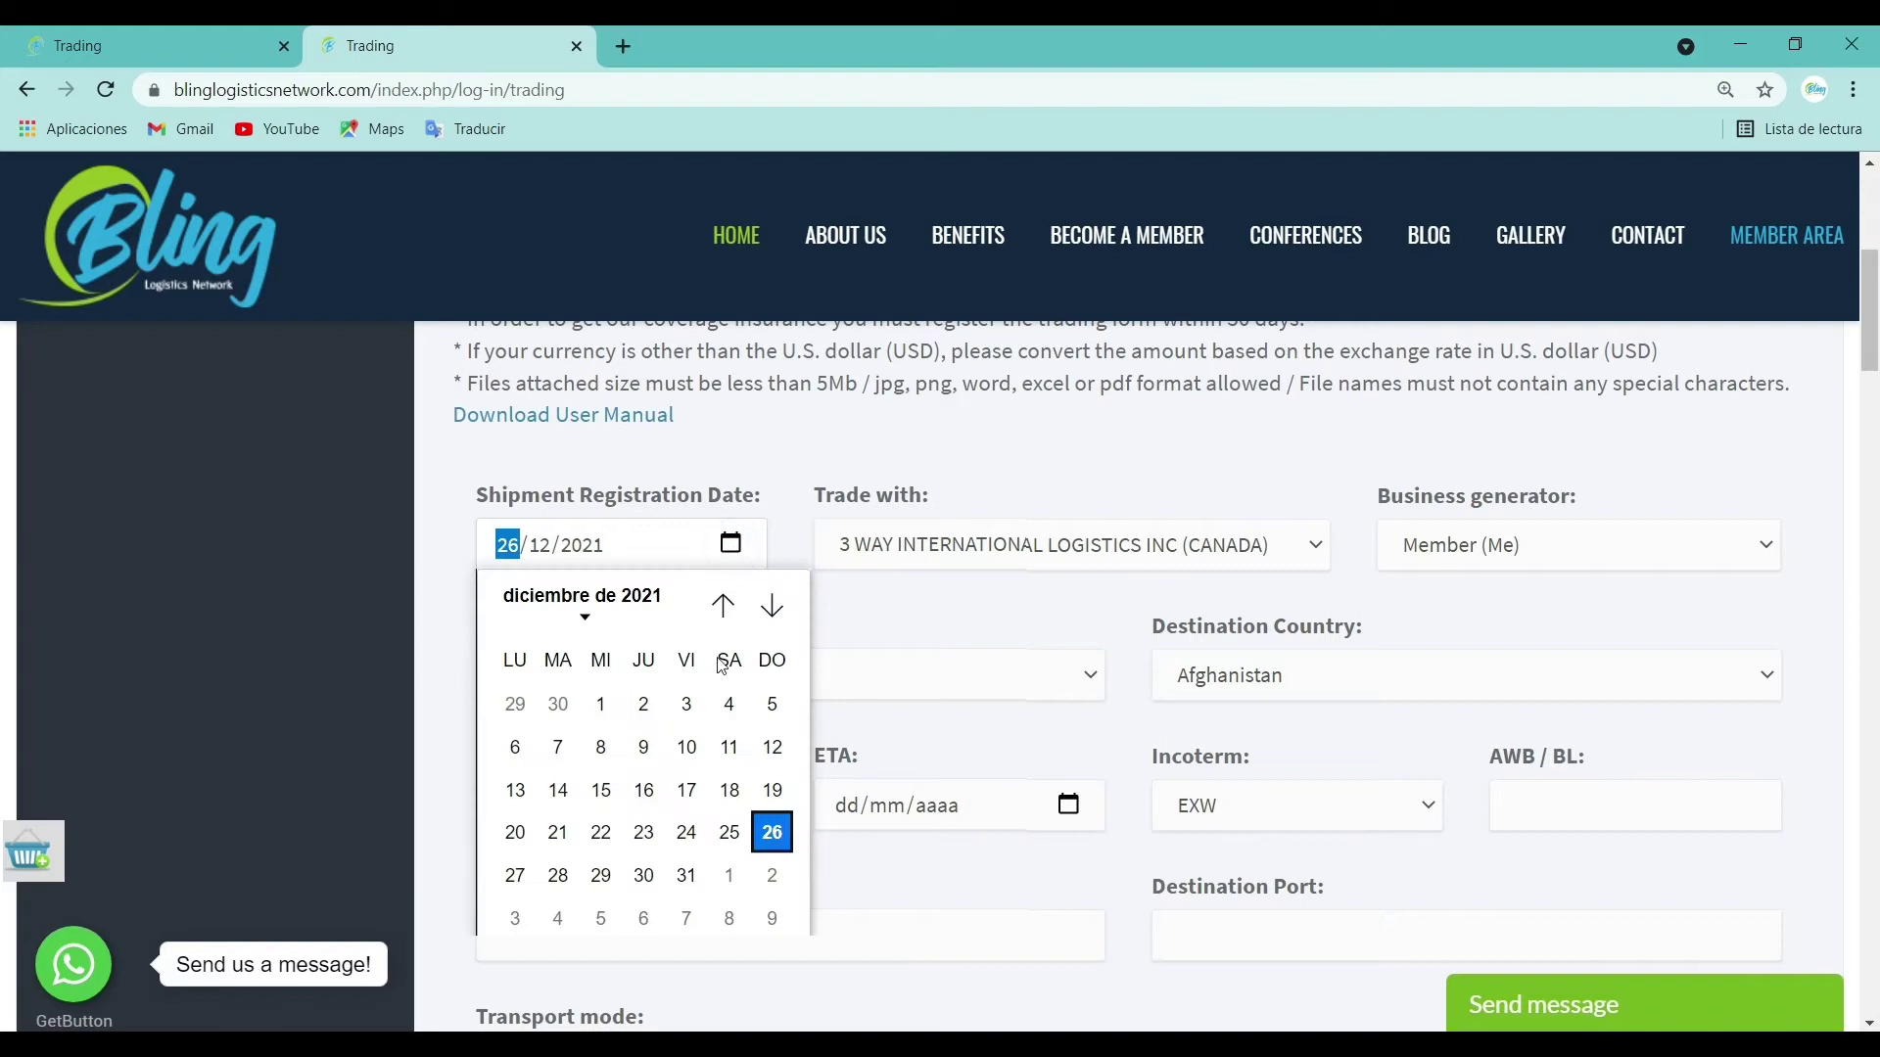
click(765, 611)
click(723, 604)
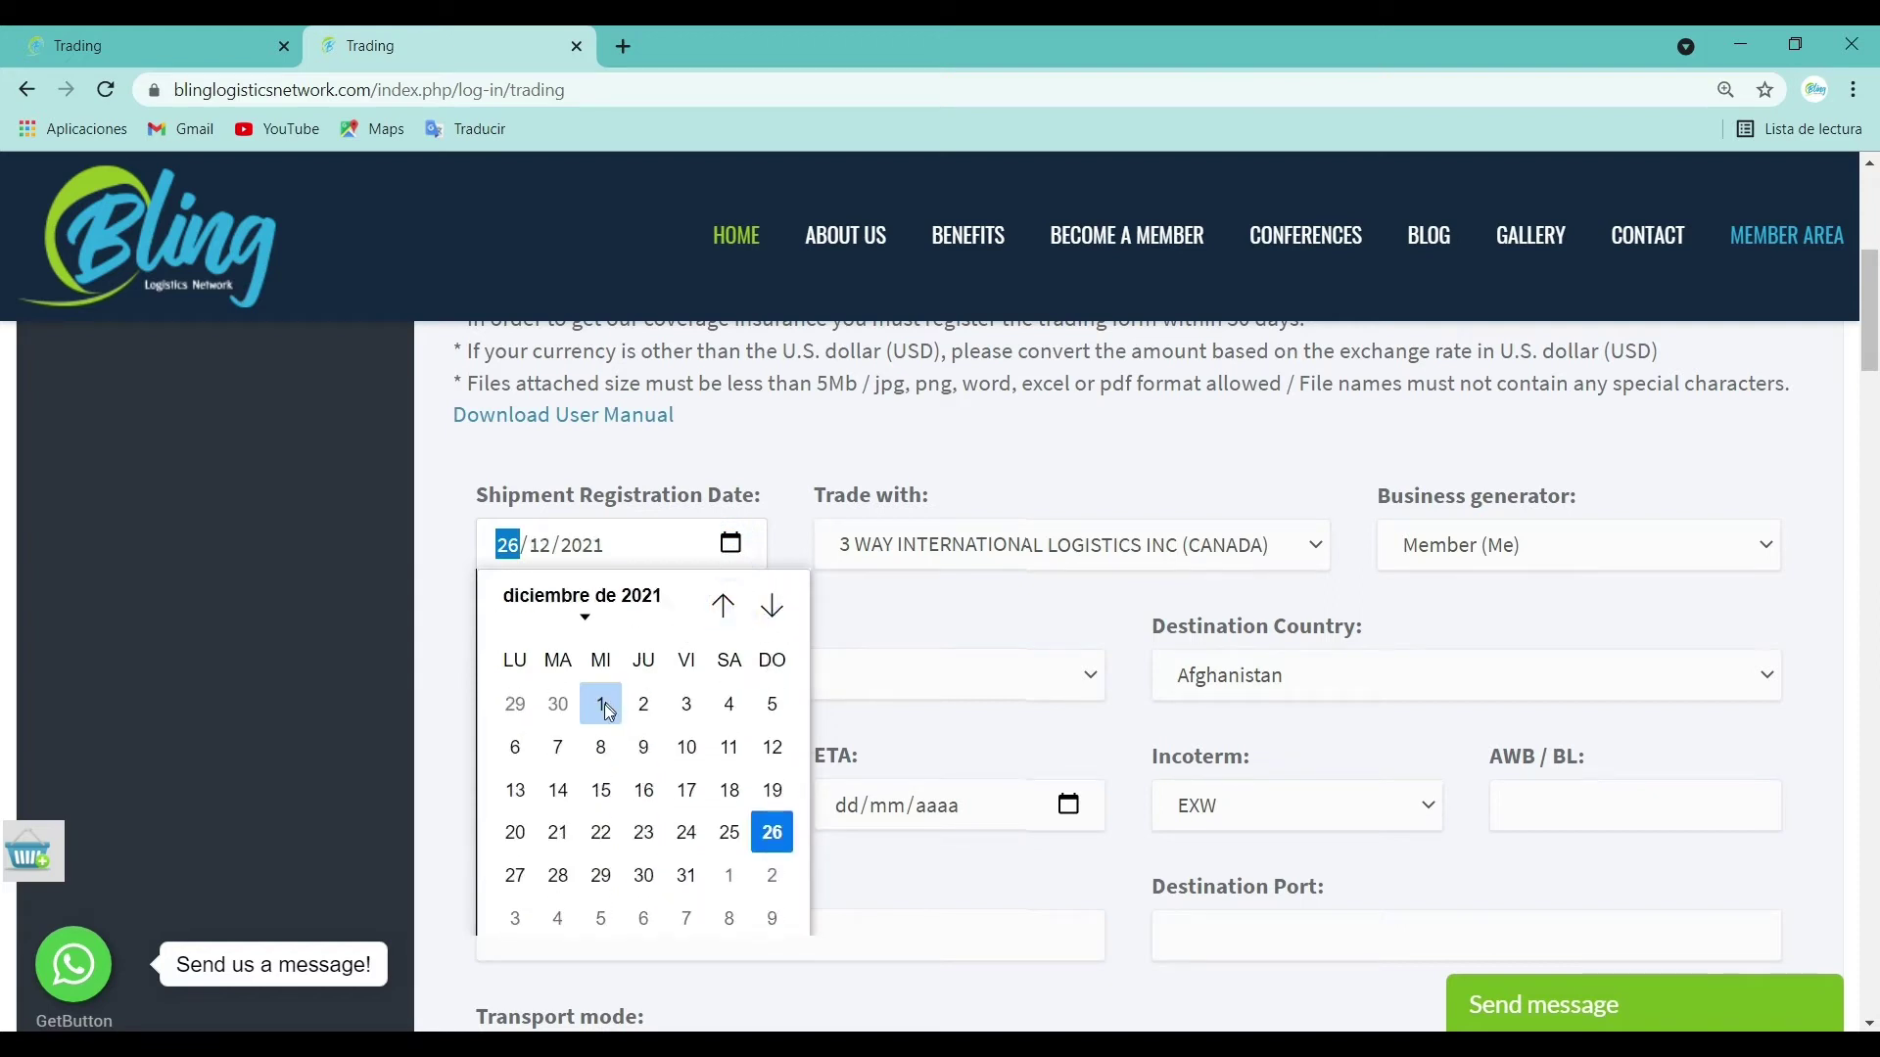
click(601, 703)
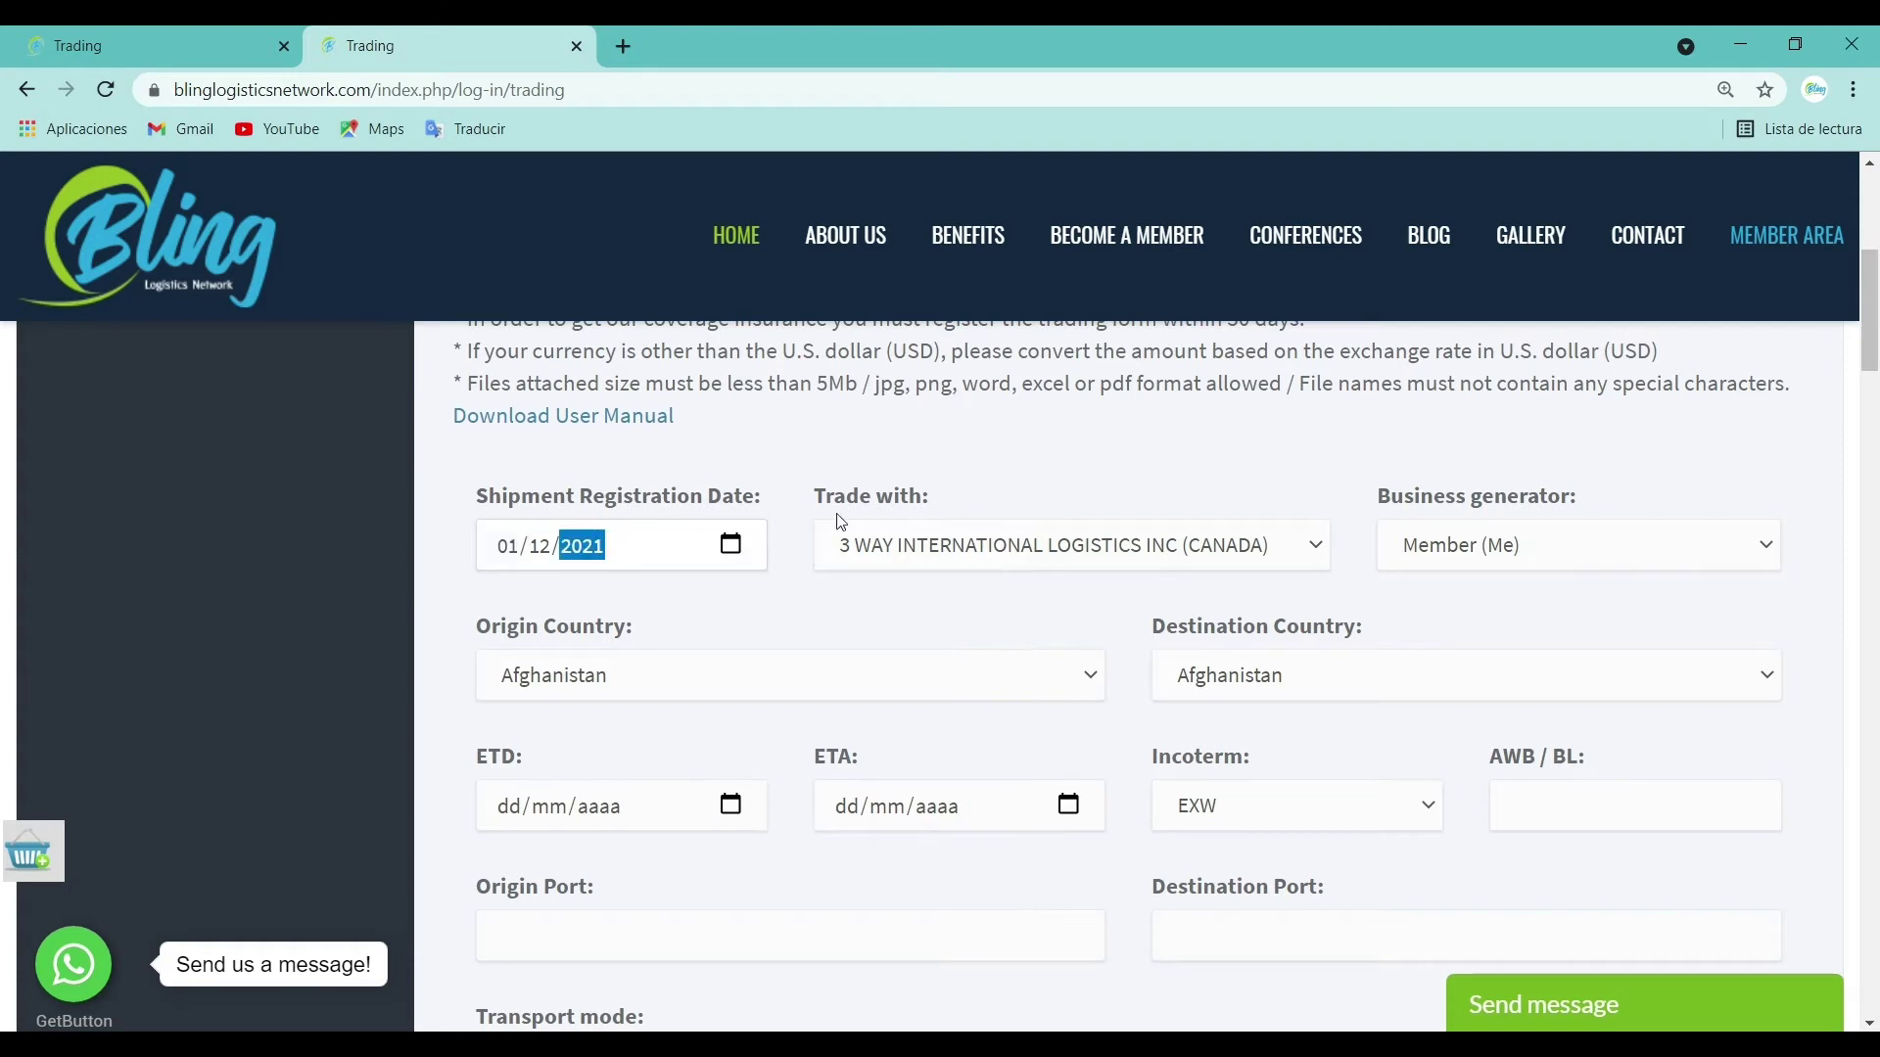
Step: Leave the Trade with partner list unchanged and keep Member (Me) as business generator
click(931, 550)
scroll(1062, 259, down, 7)
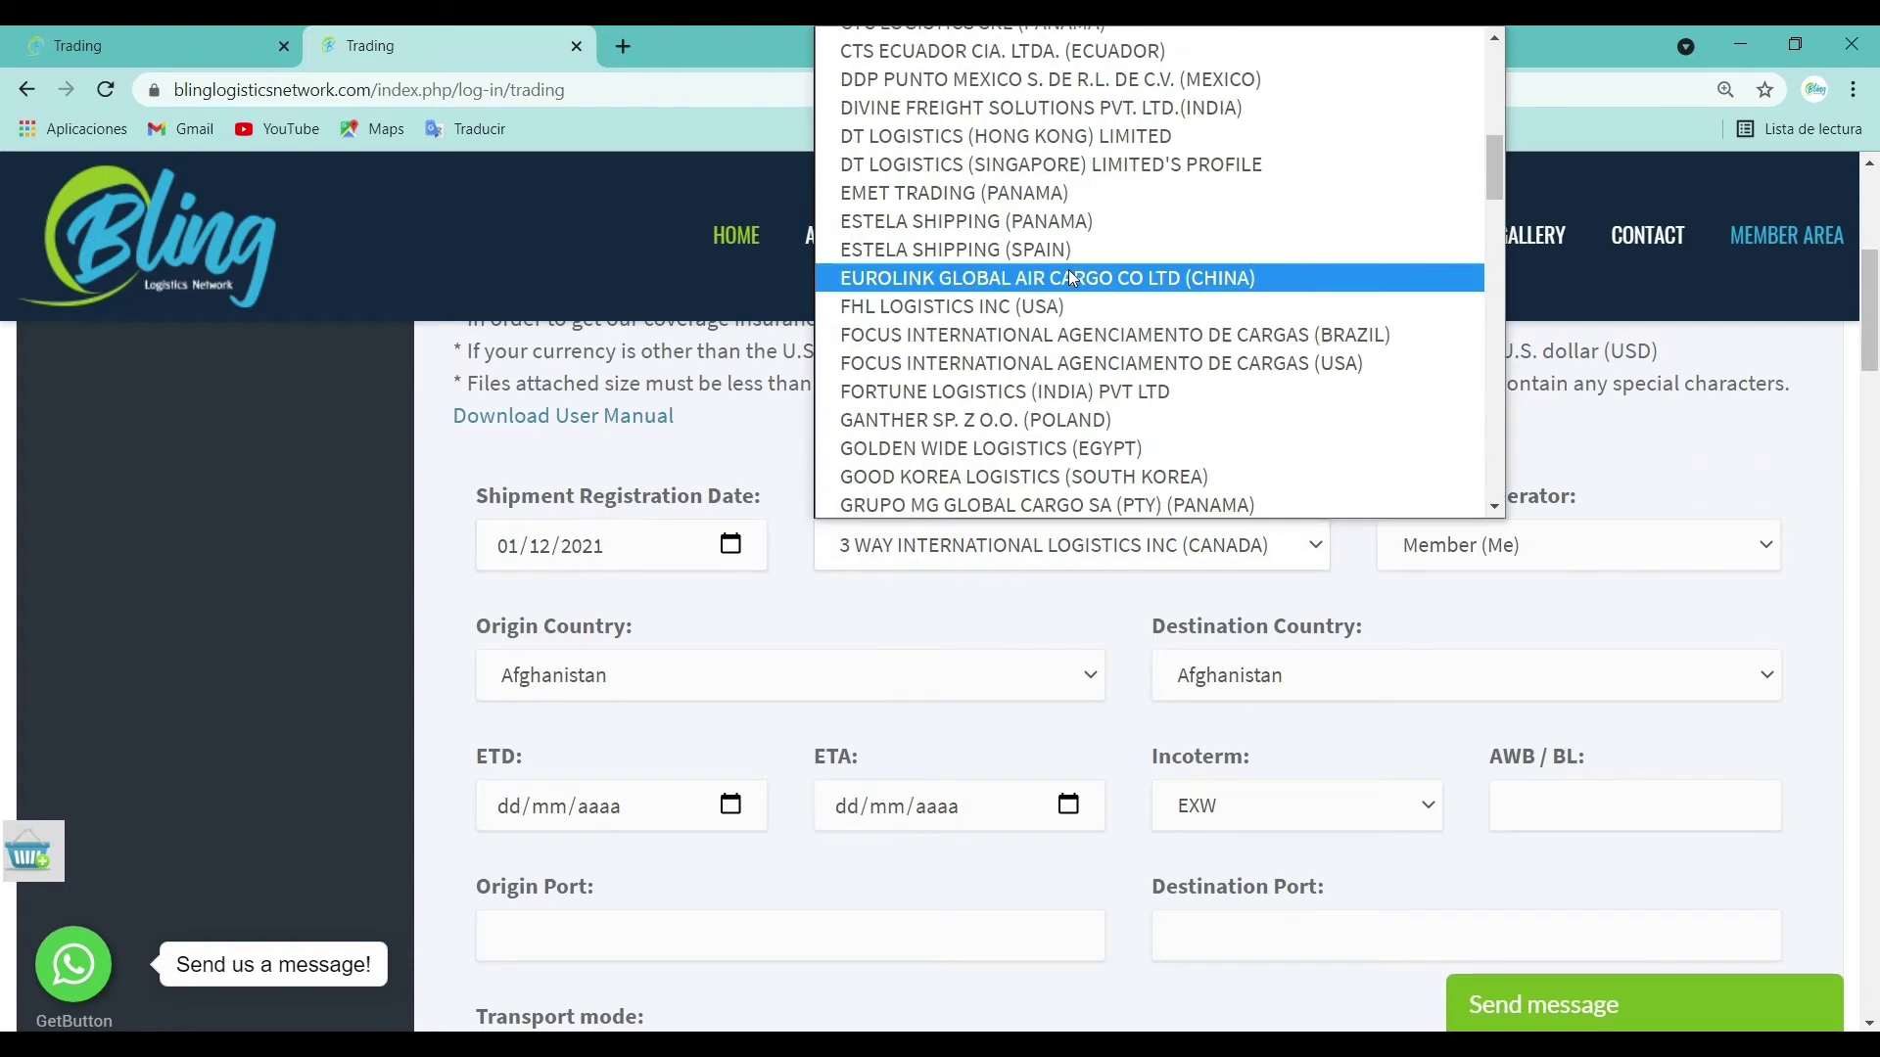
scroll(1066, 287, down, 7)
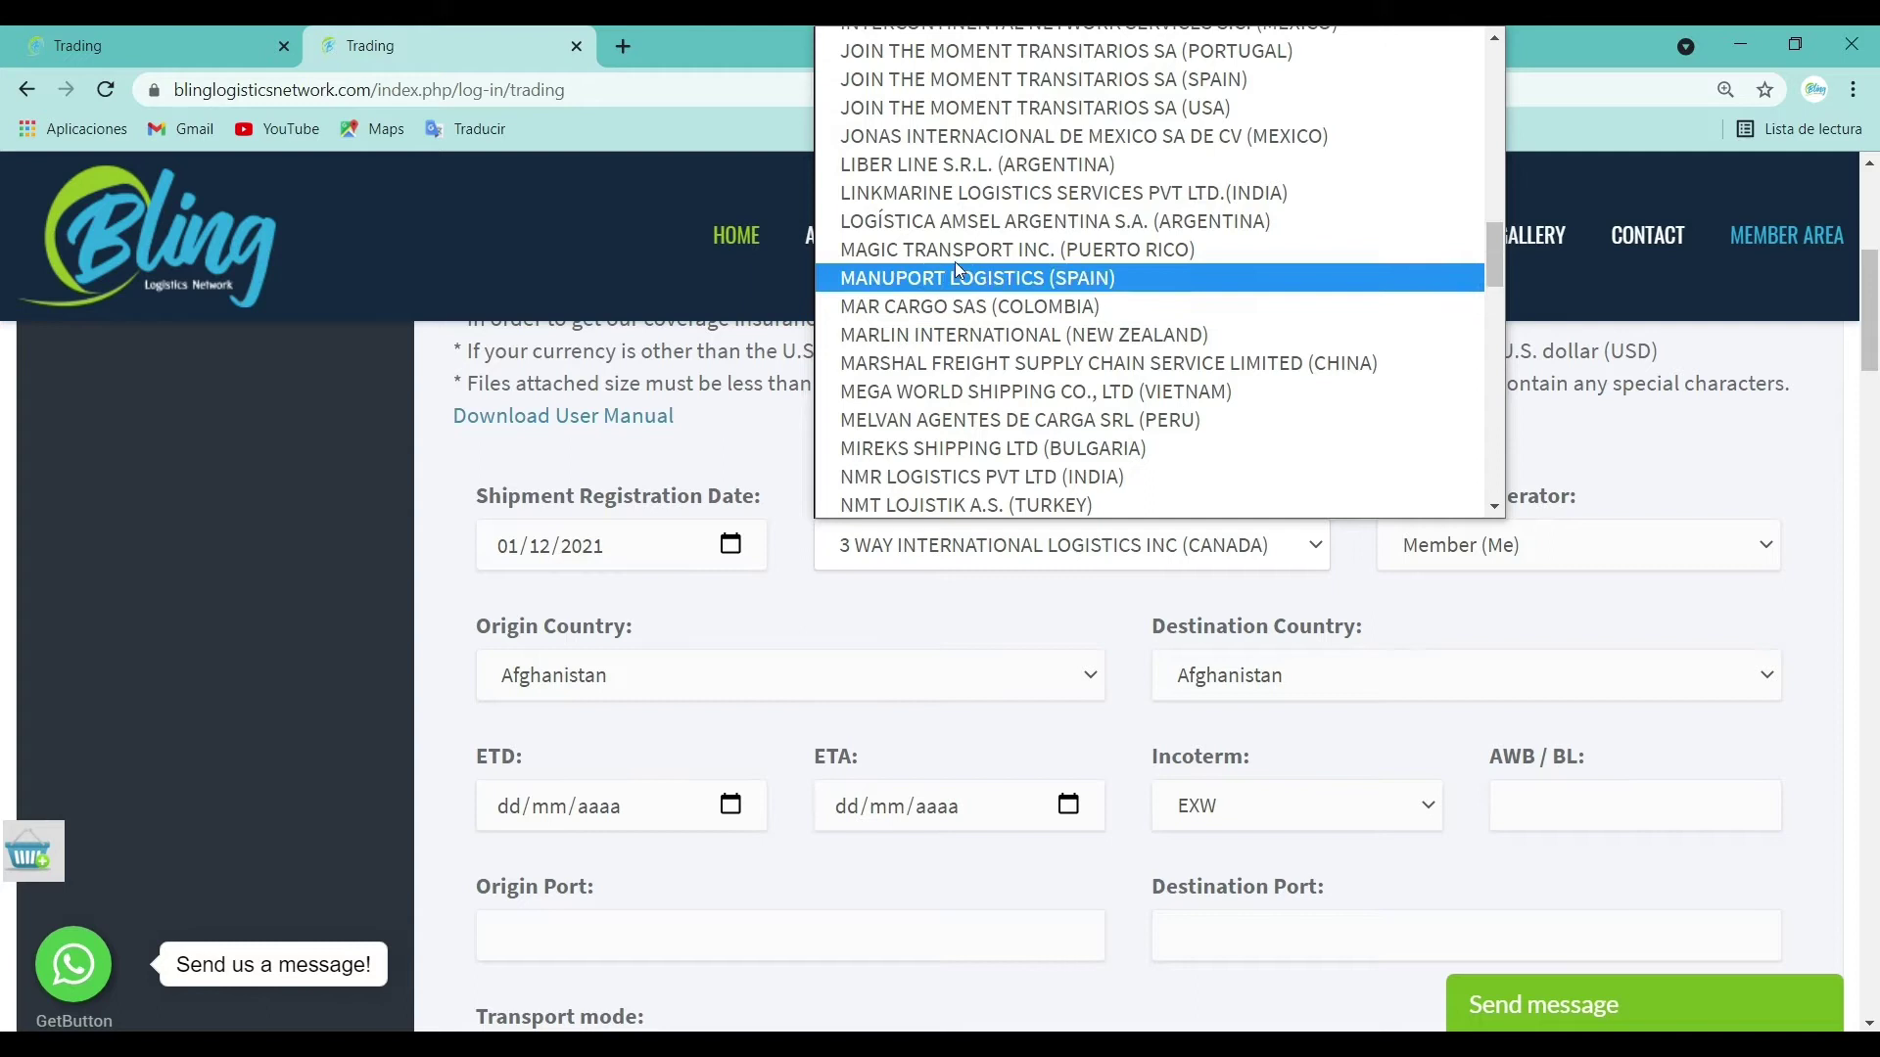
key(Escape)
click(1362, 456)
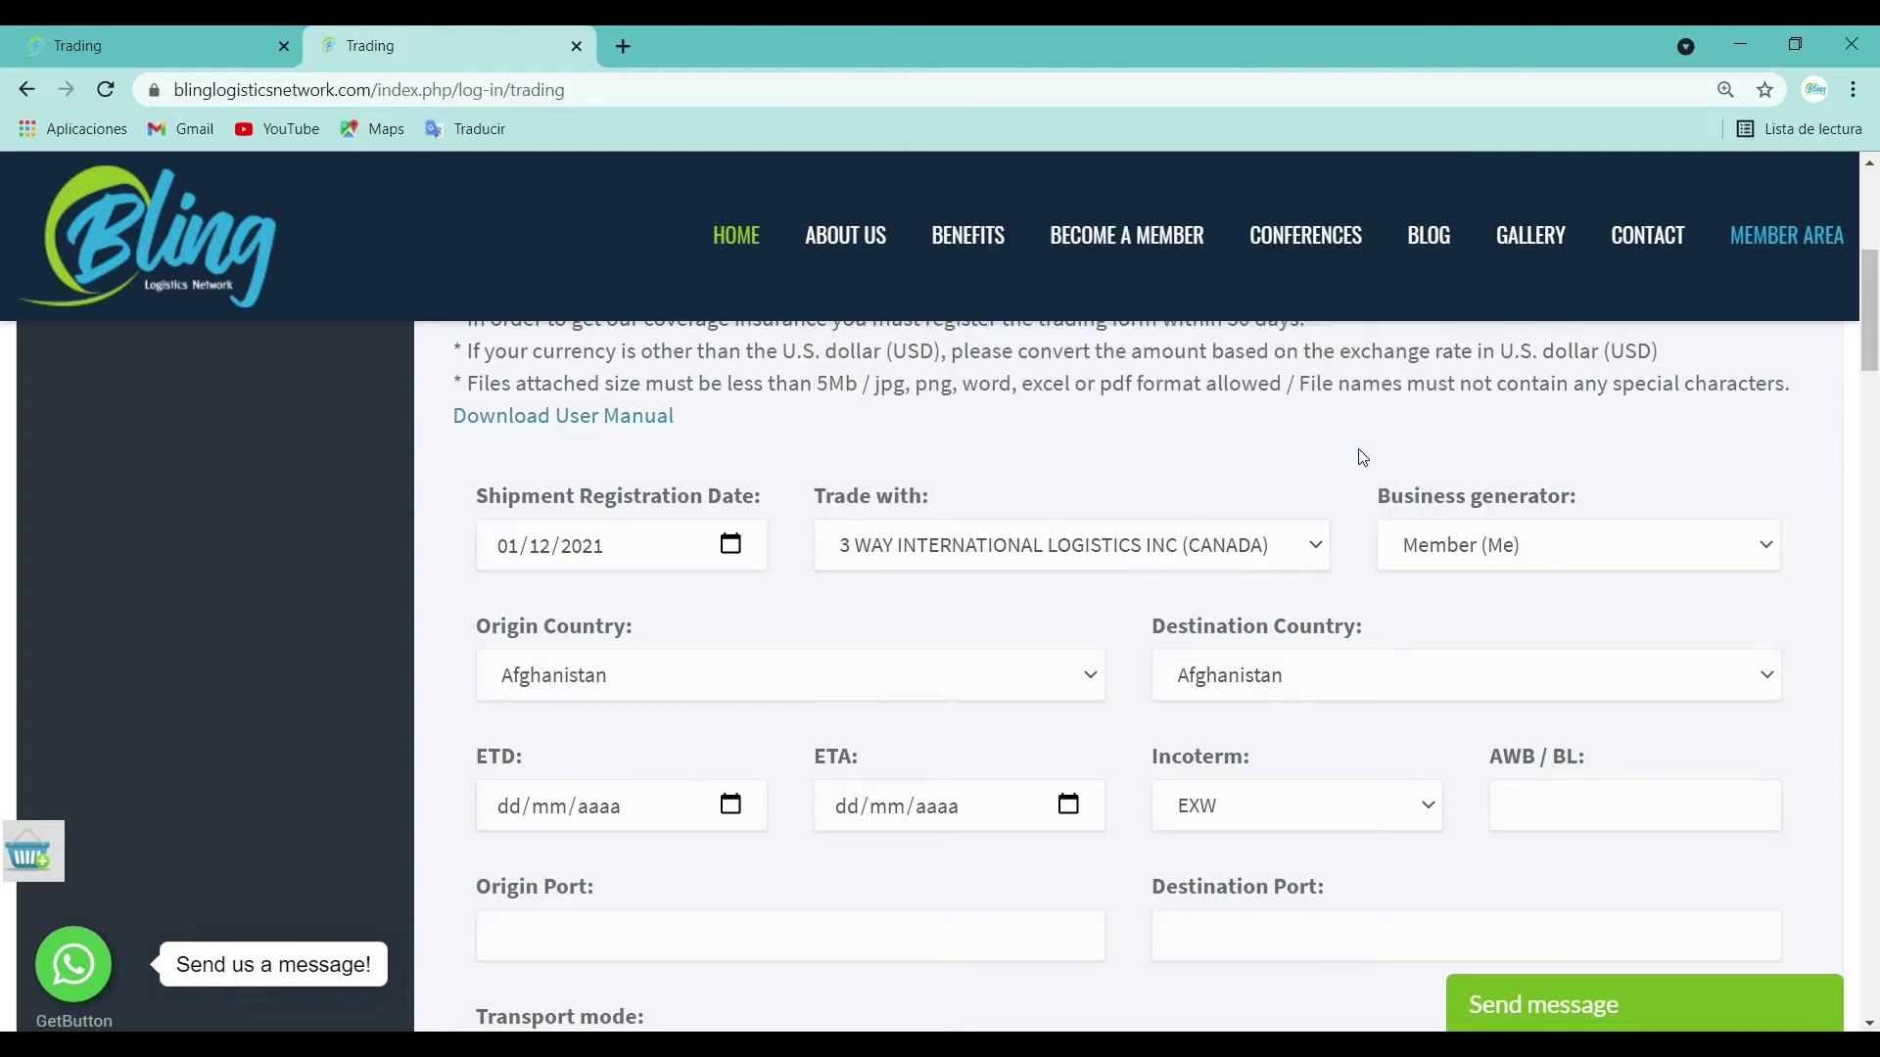
click(1564, 549)
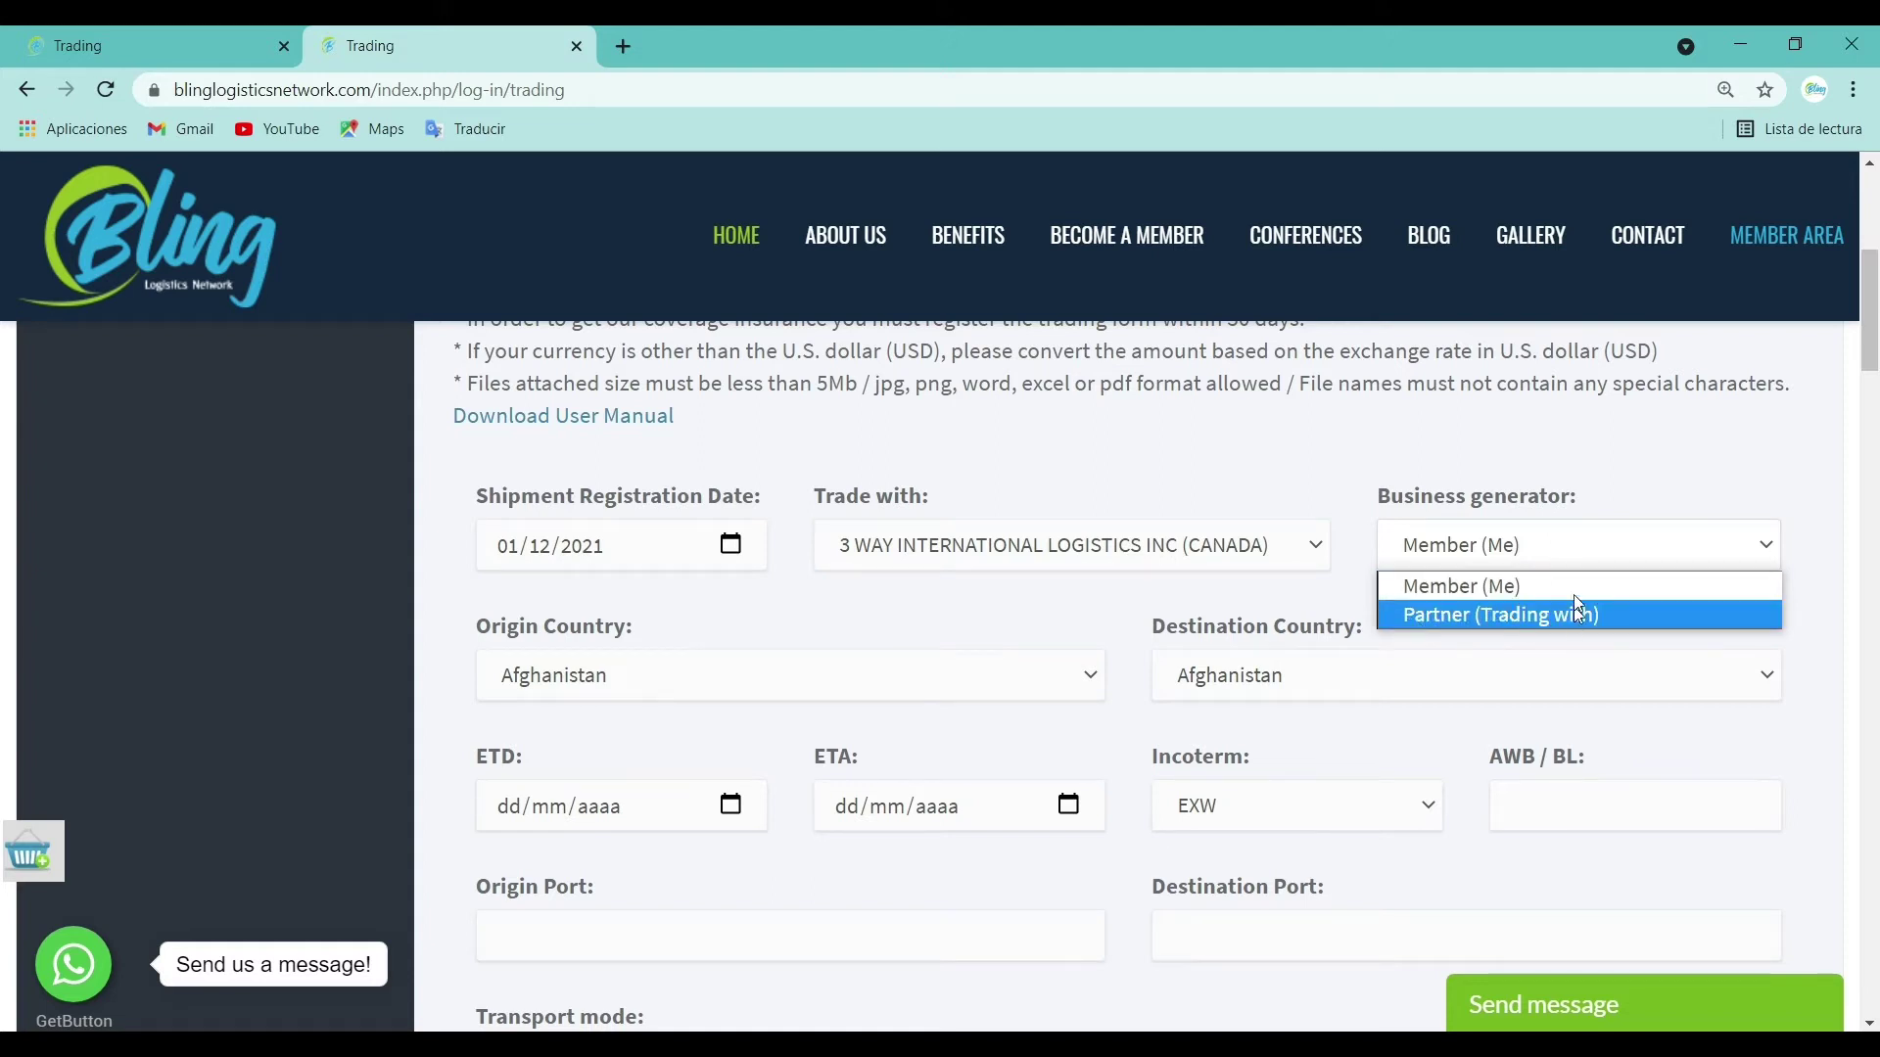
click(1542, 591)
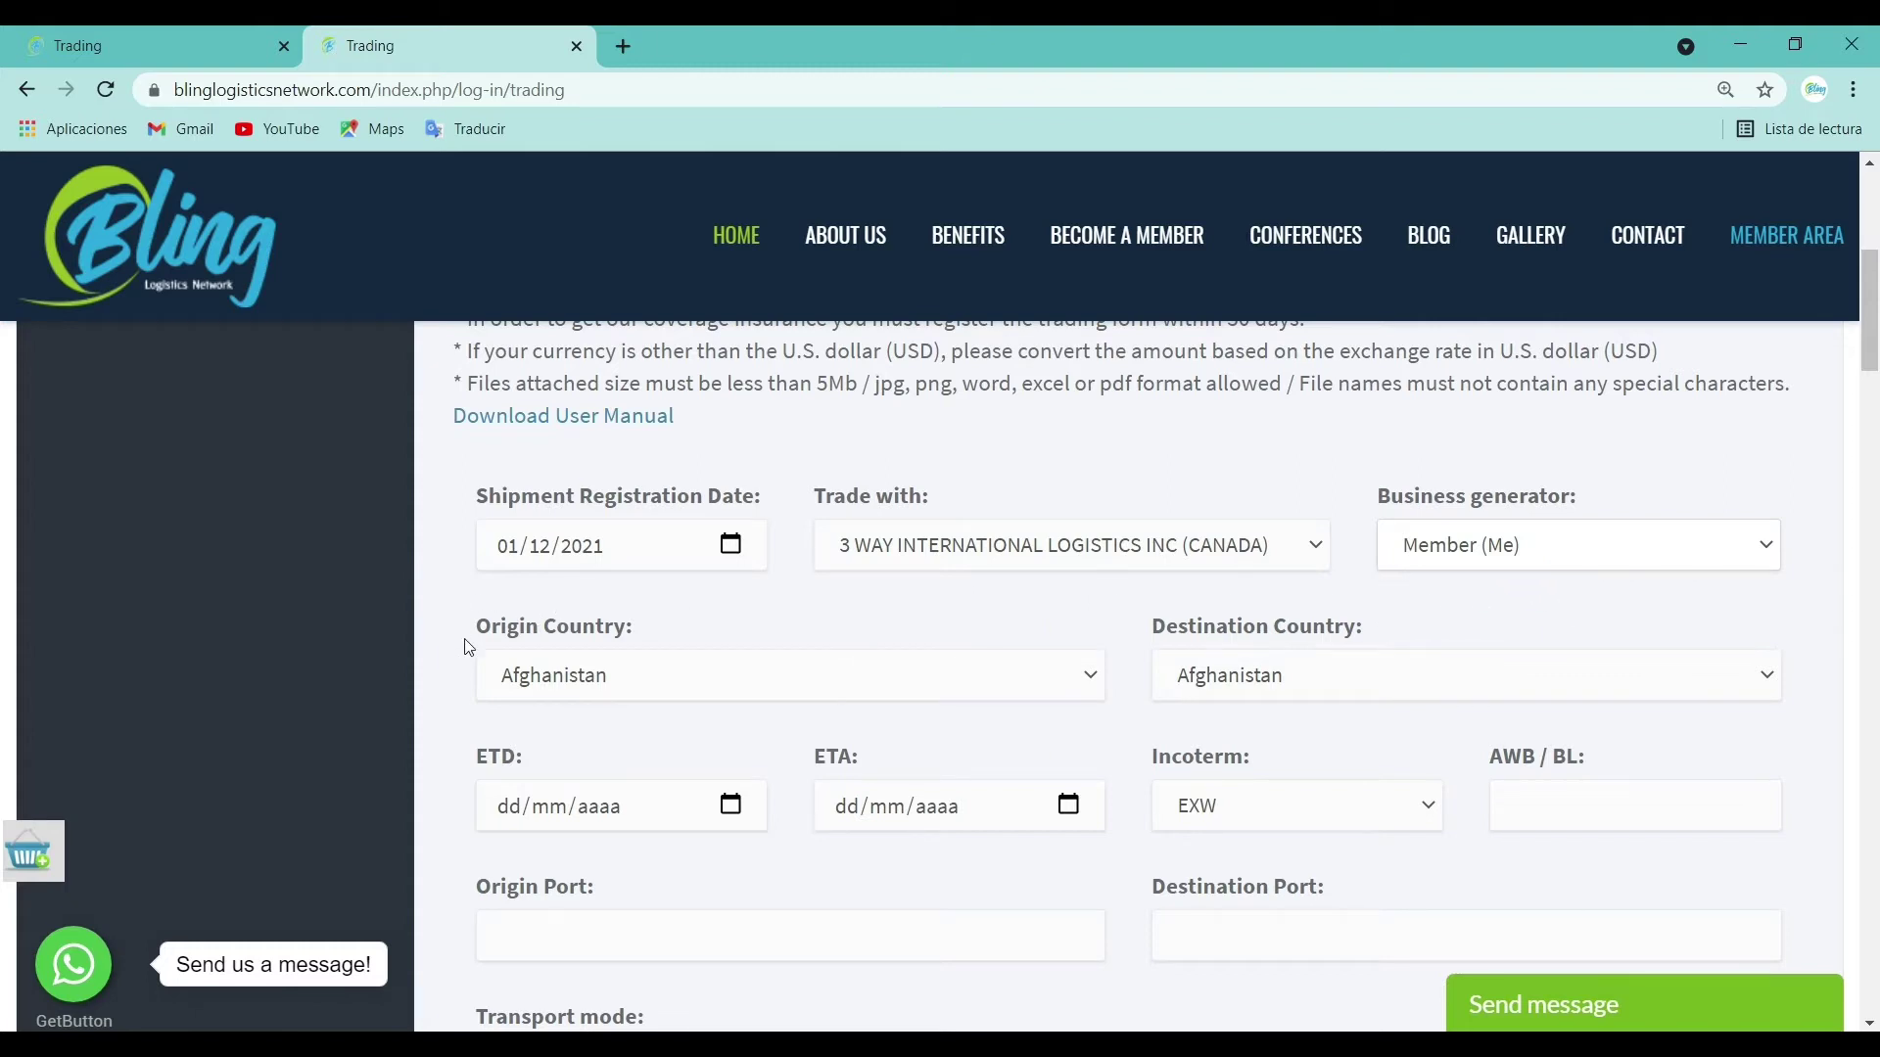
Step: Leave the origin country unchanged and pick a destination country
click(915, 680)
scroll(710, 289, down, 5)
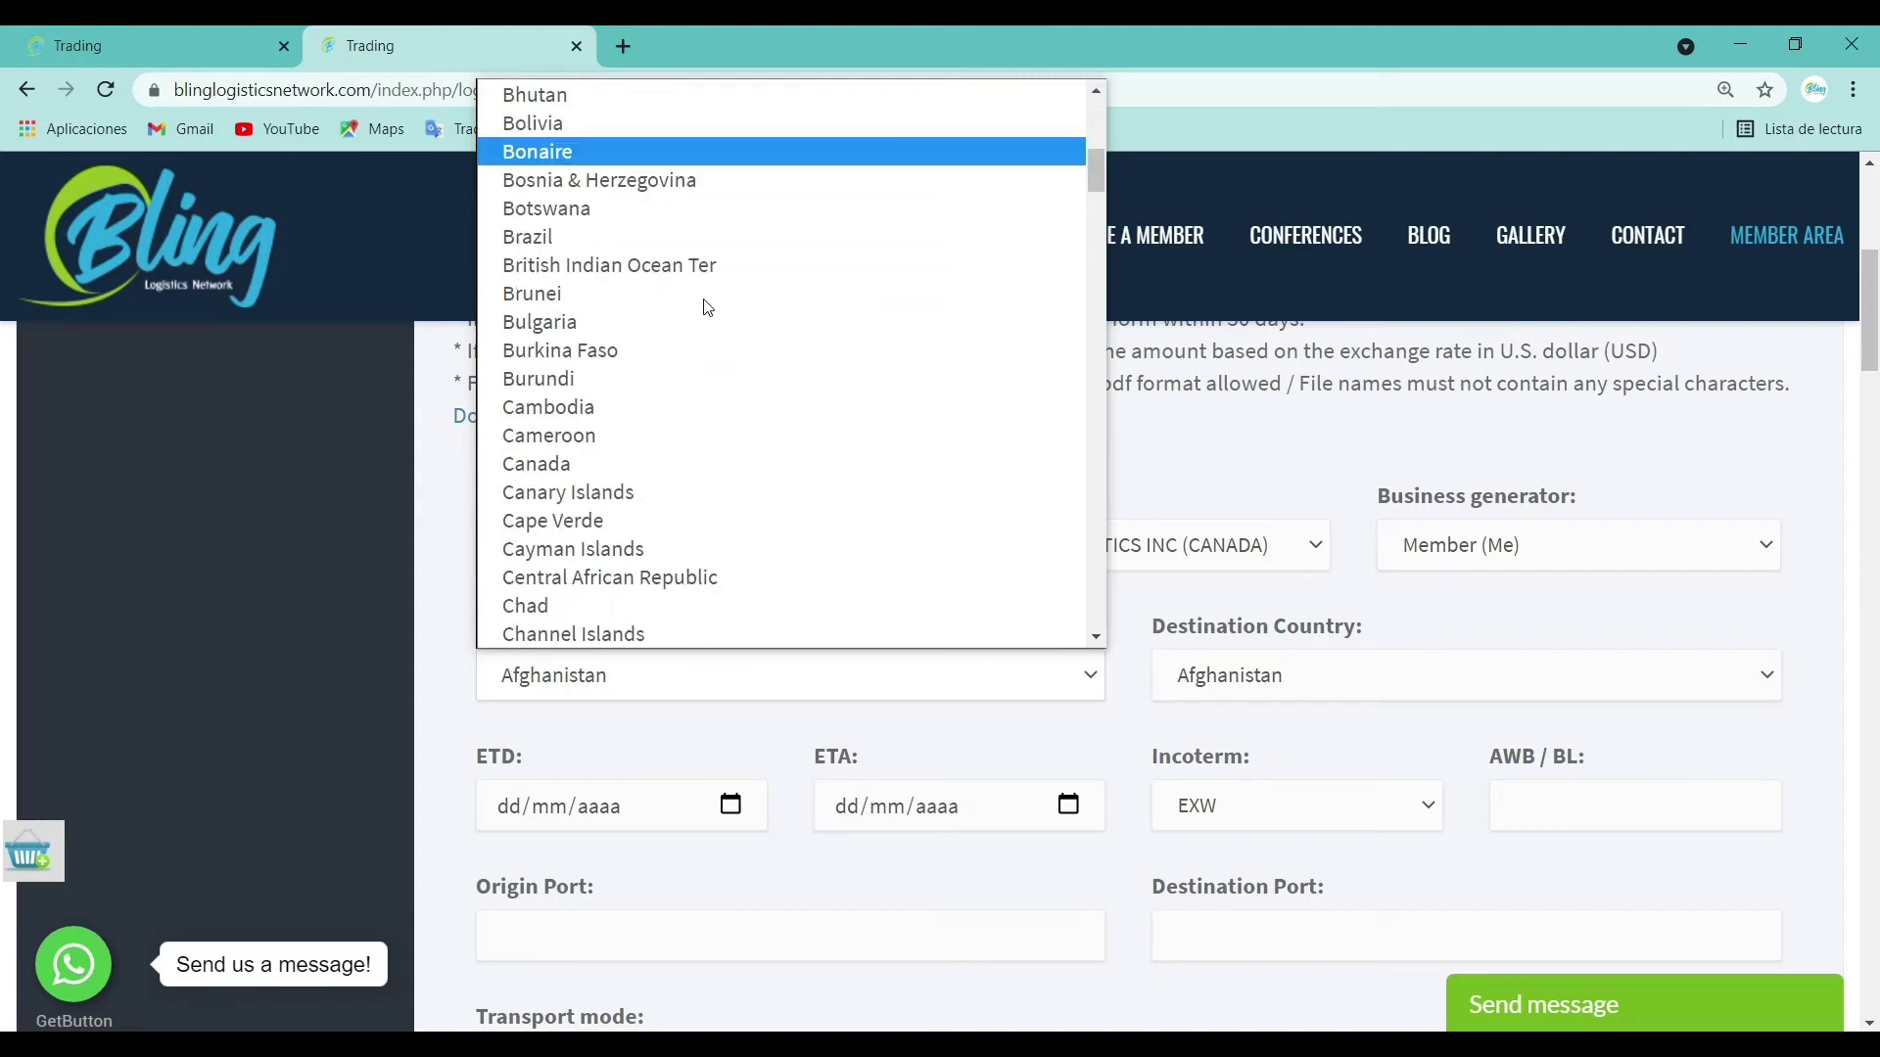
click(1131, 617)
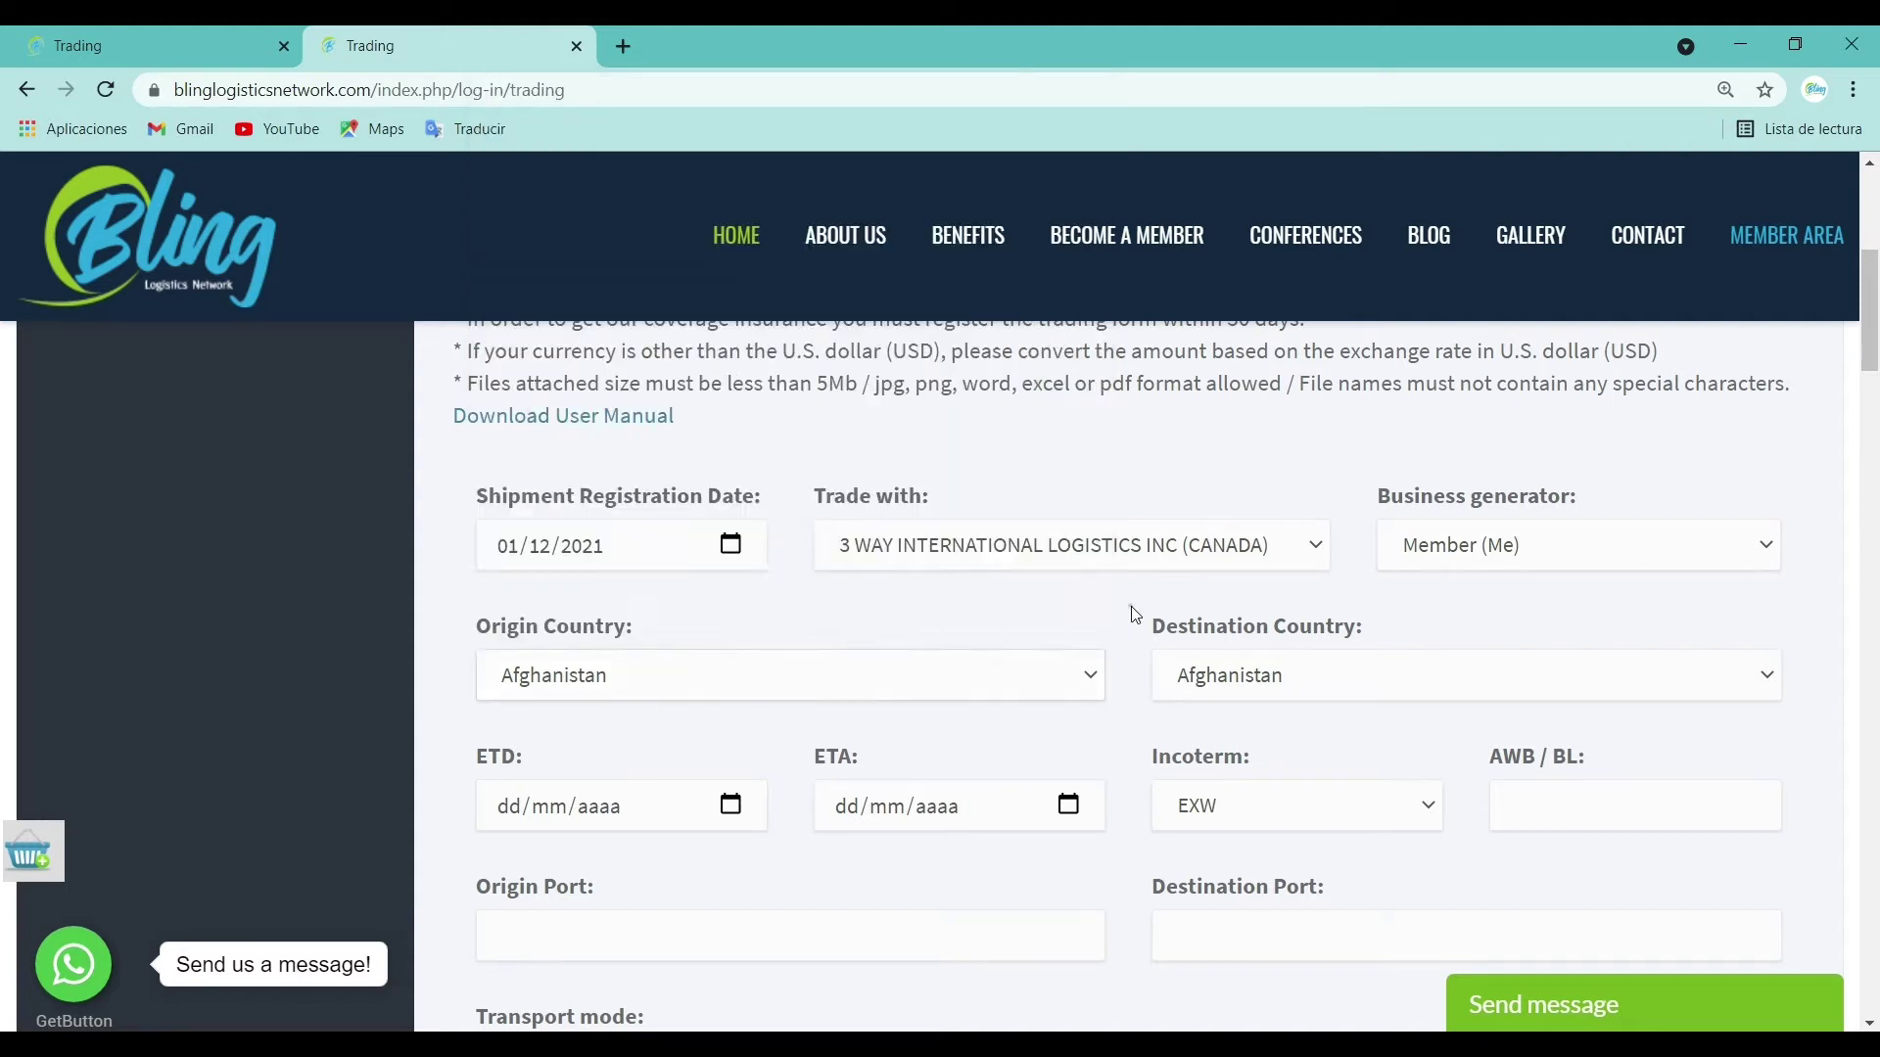
click(1316, 690)
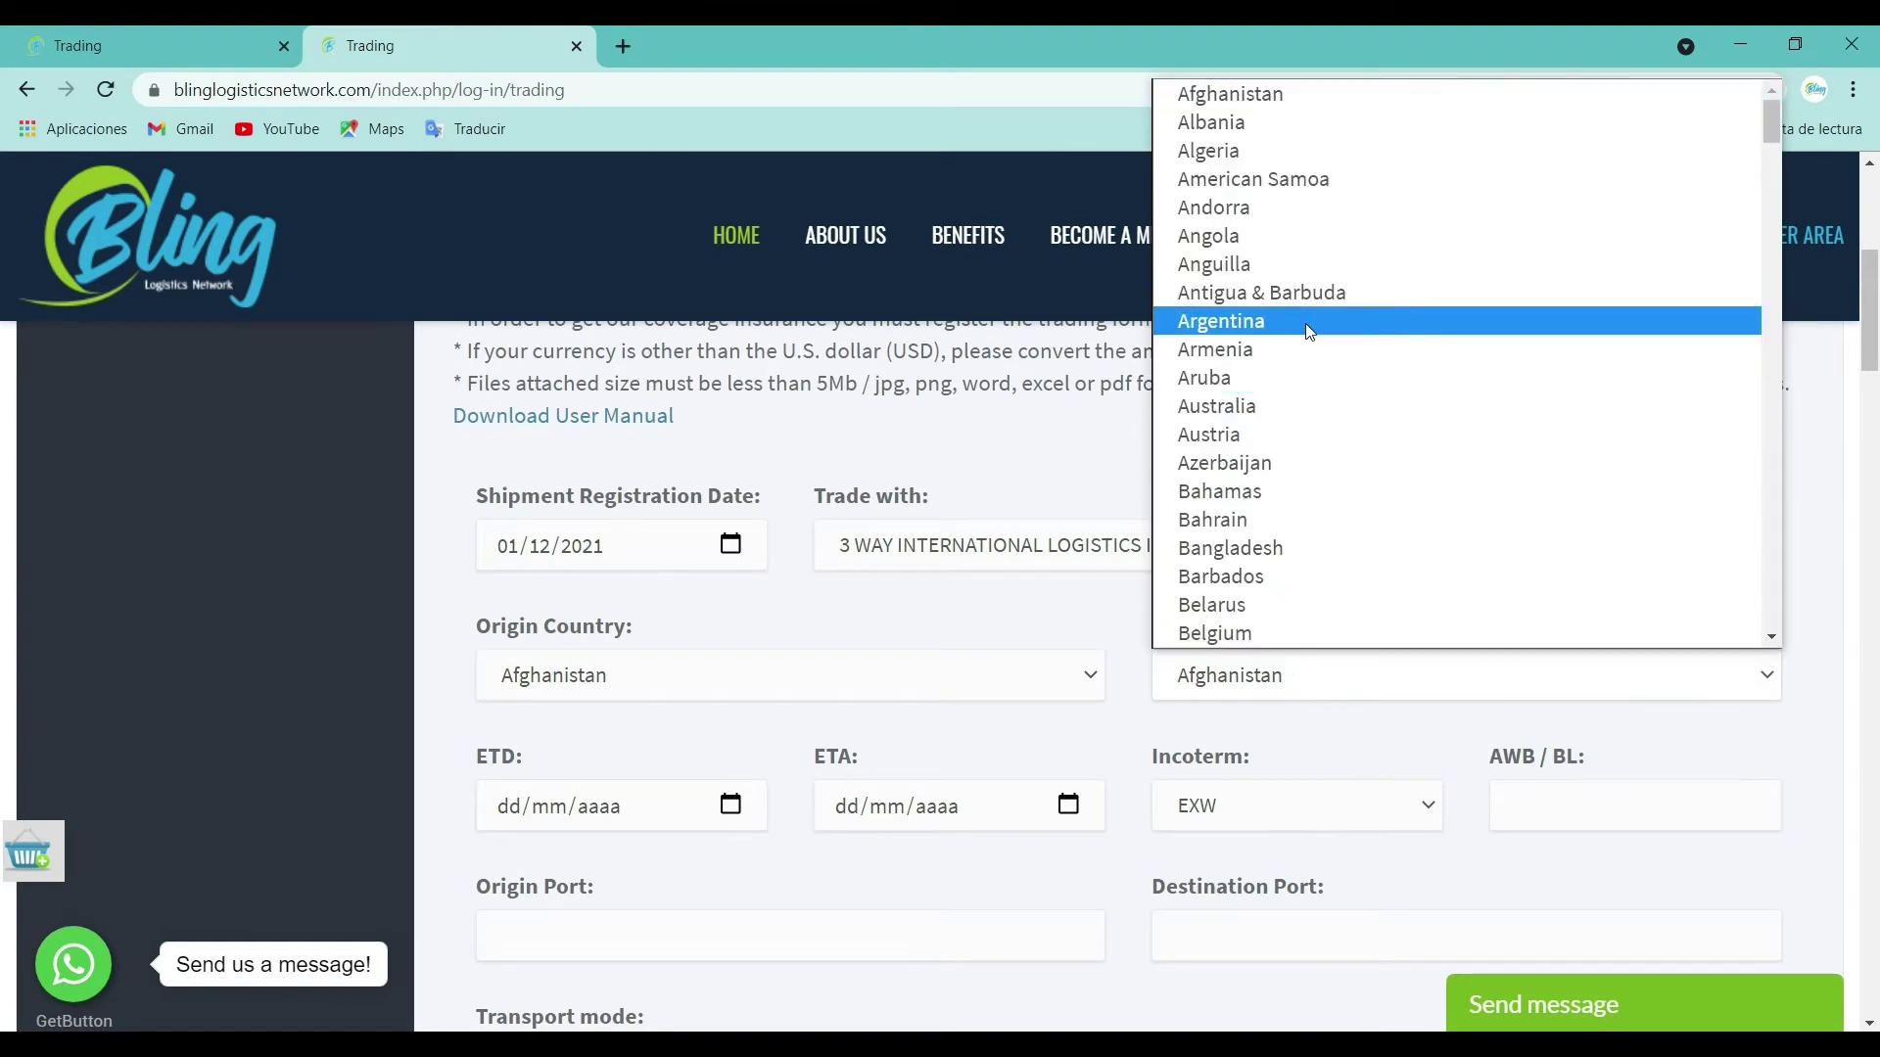
click(1266, 418)
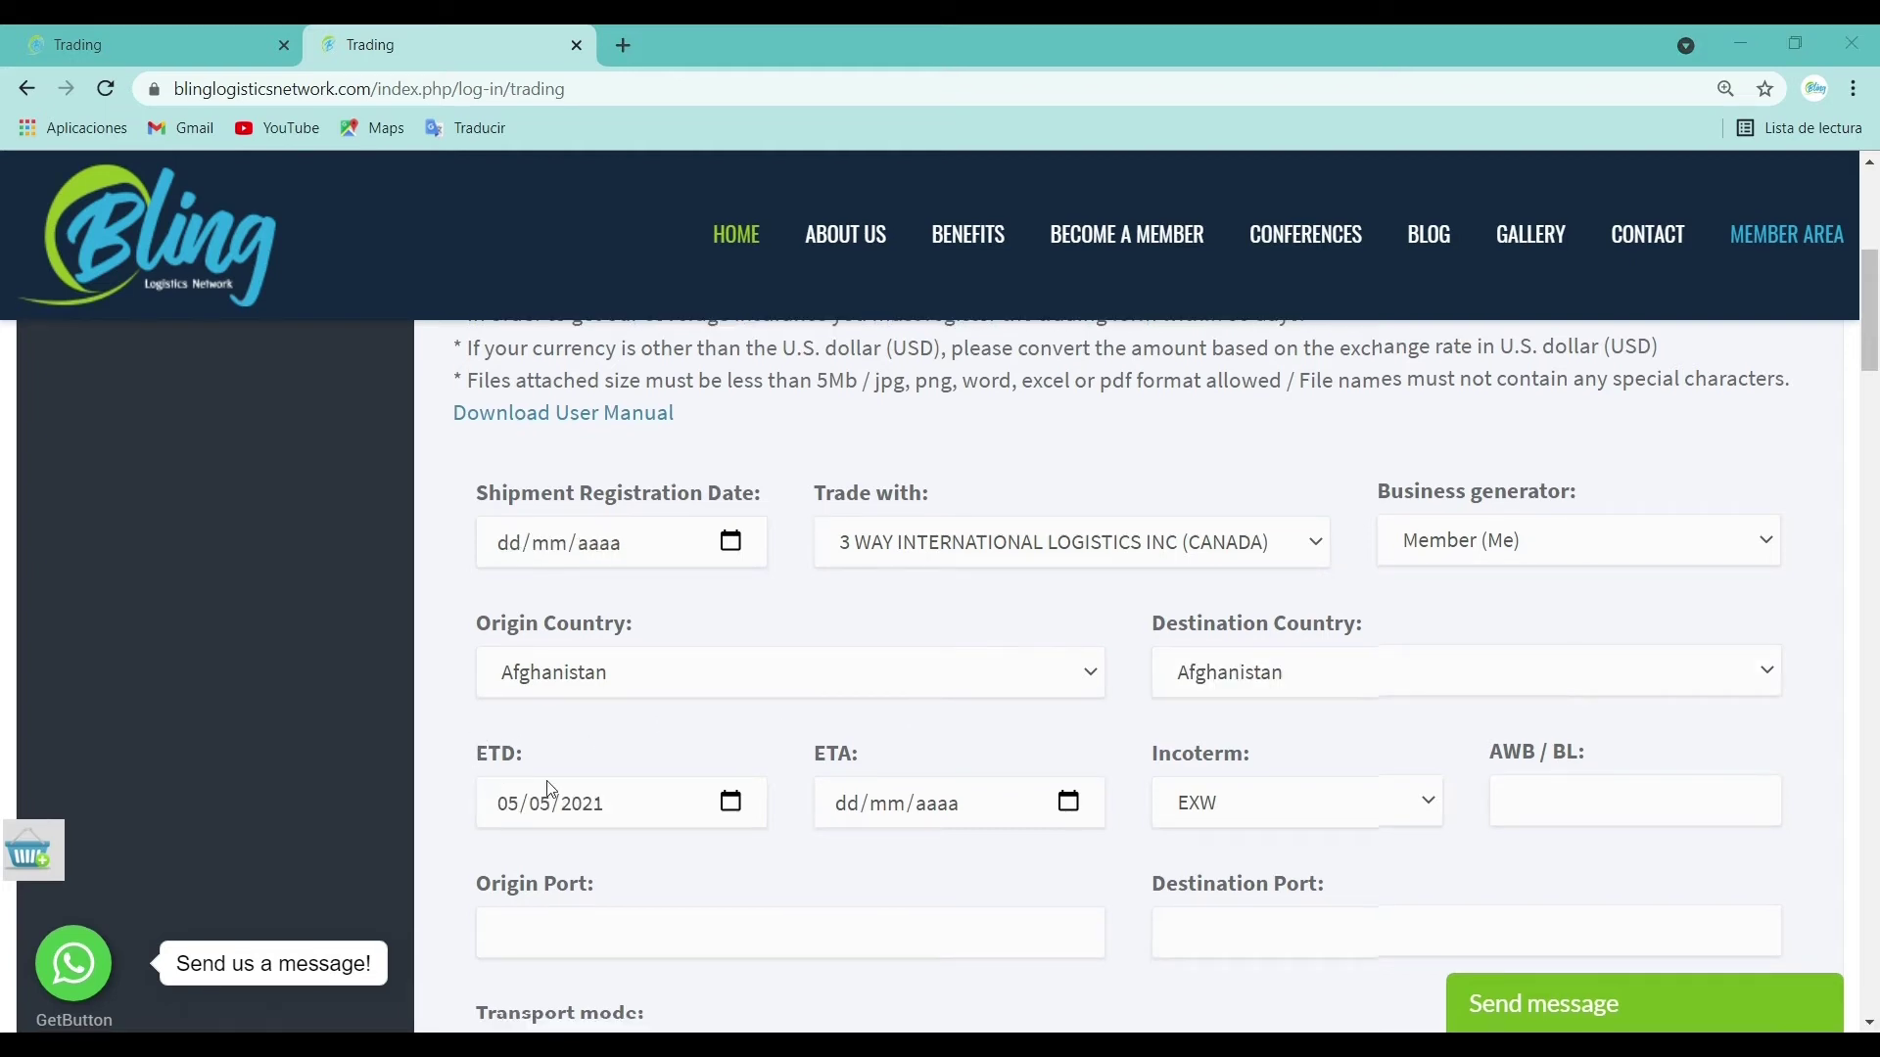
Step: Set the ETD to 01/05/2021 and the ETA to 05/05/2021
click(735, 805)
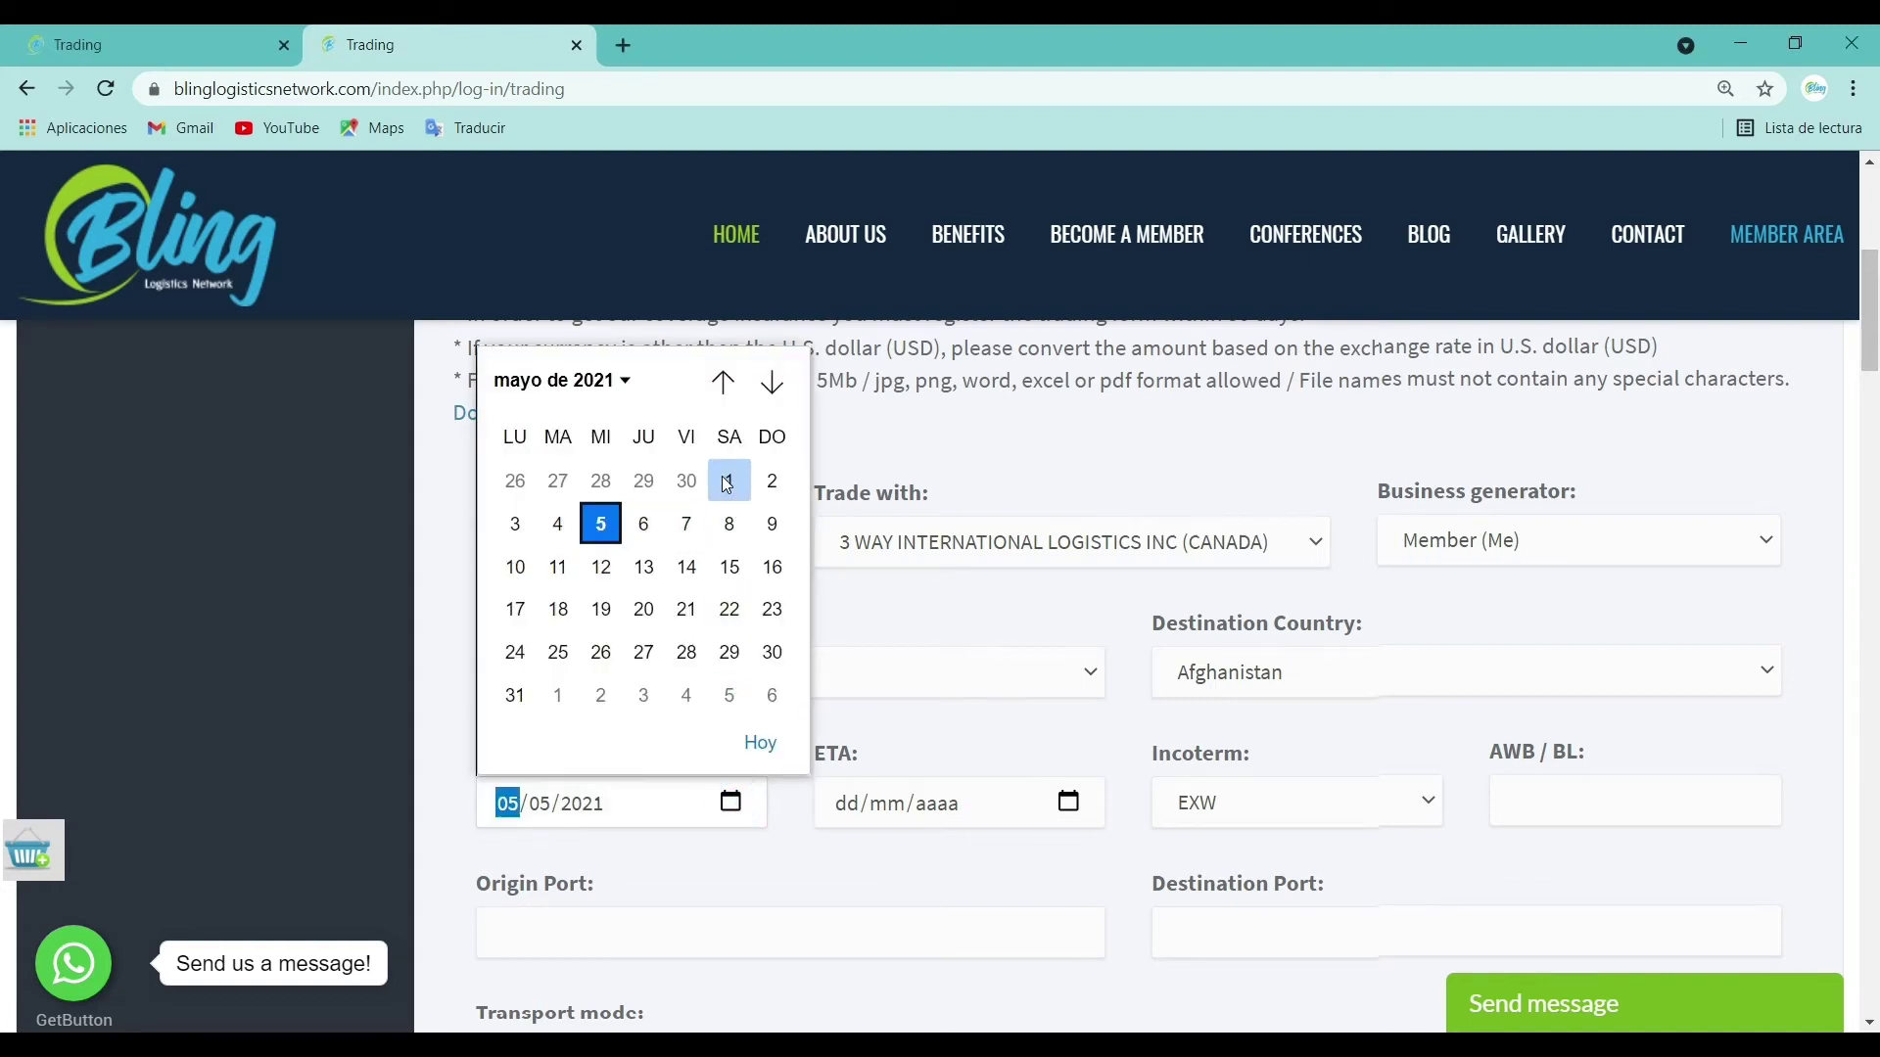
click(726, 480)
click(906, 748)
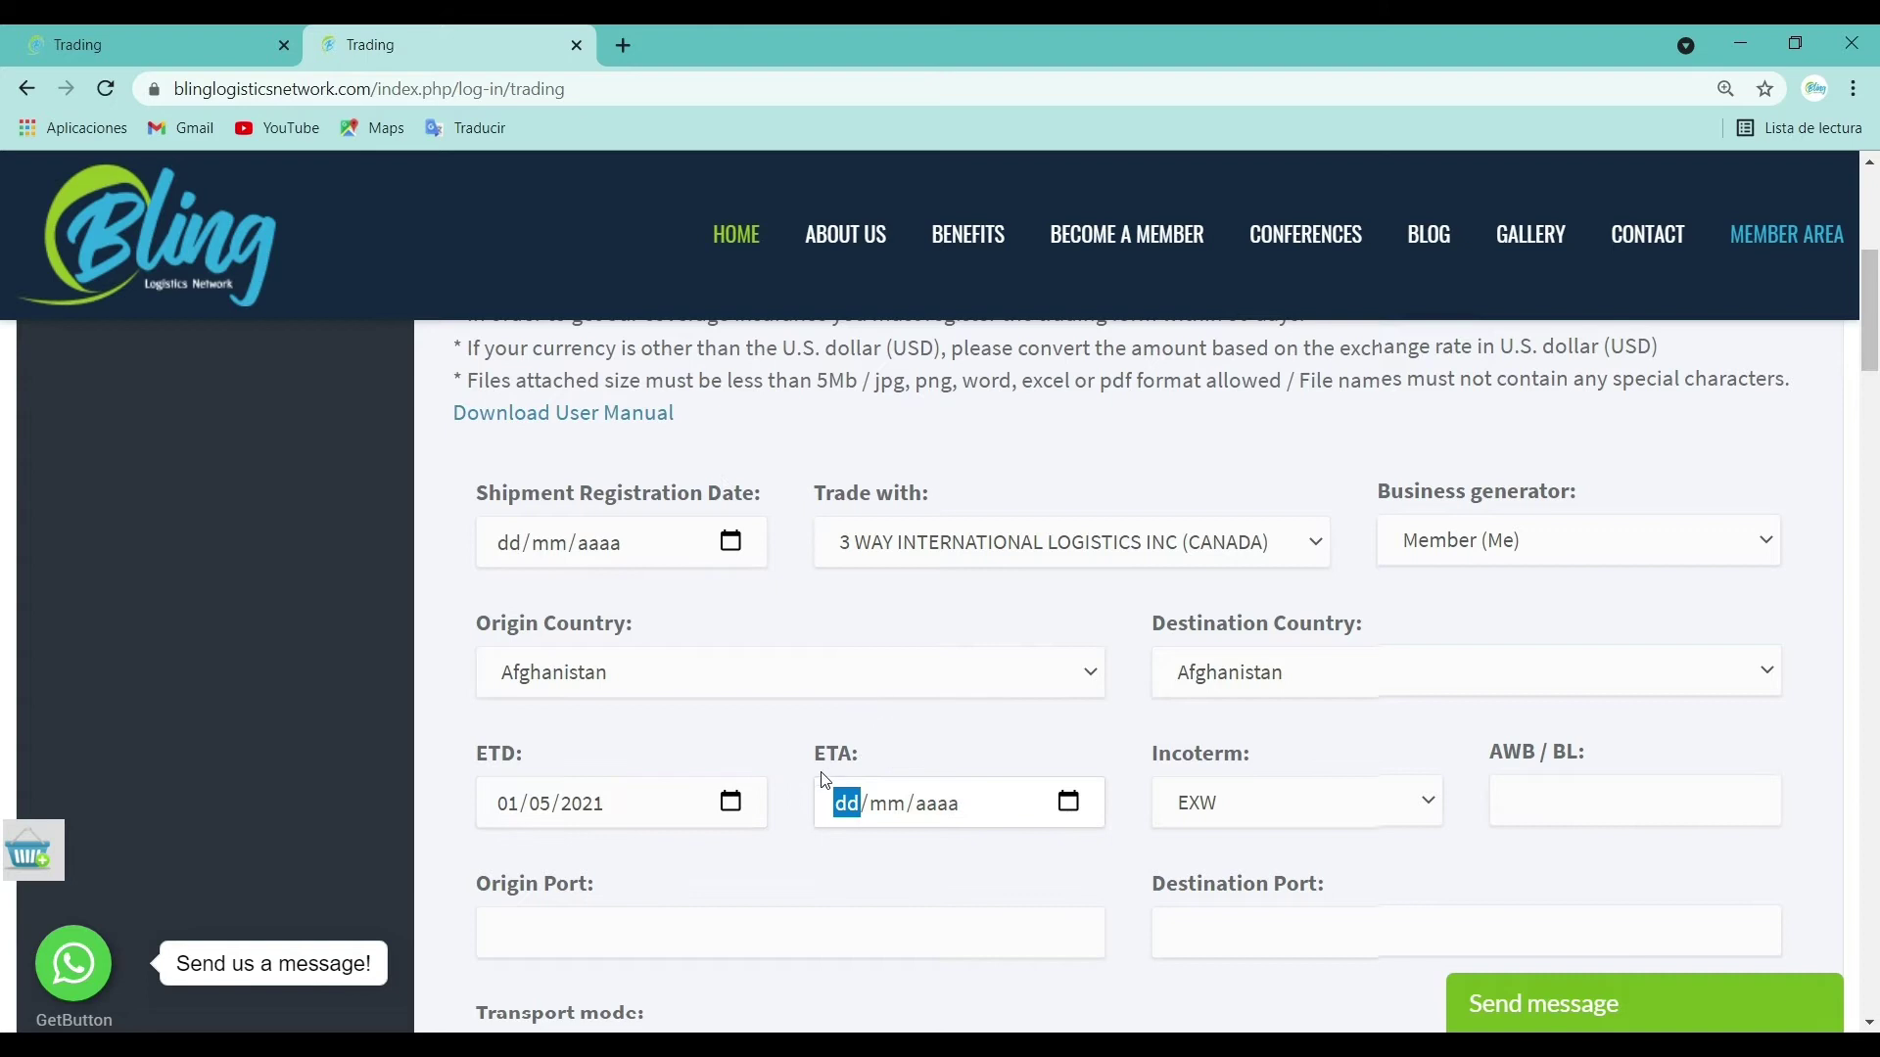
click(1069, 810)
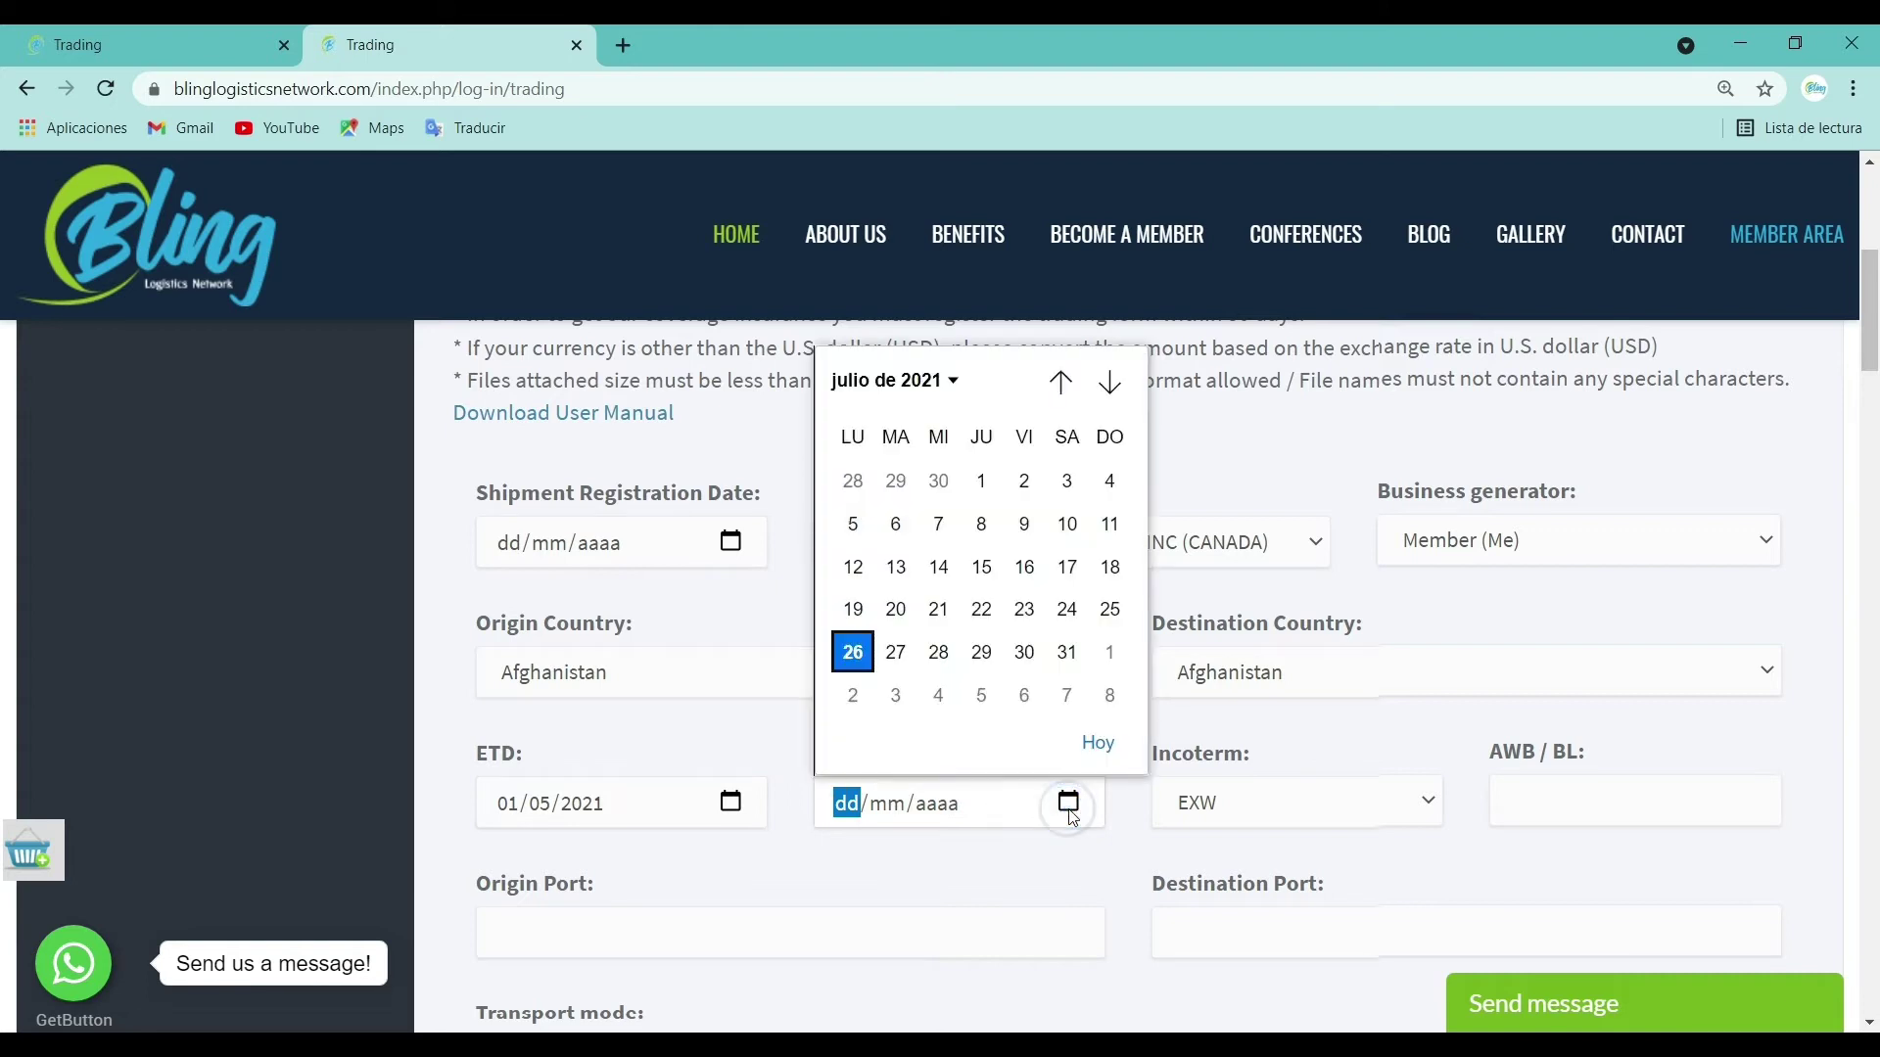
click(1057, 384)
click(1055, 388)
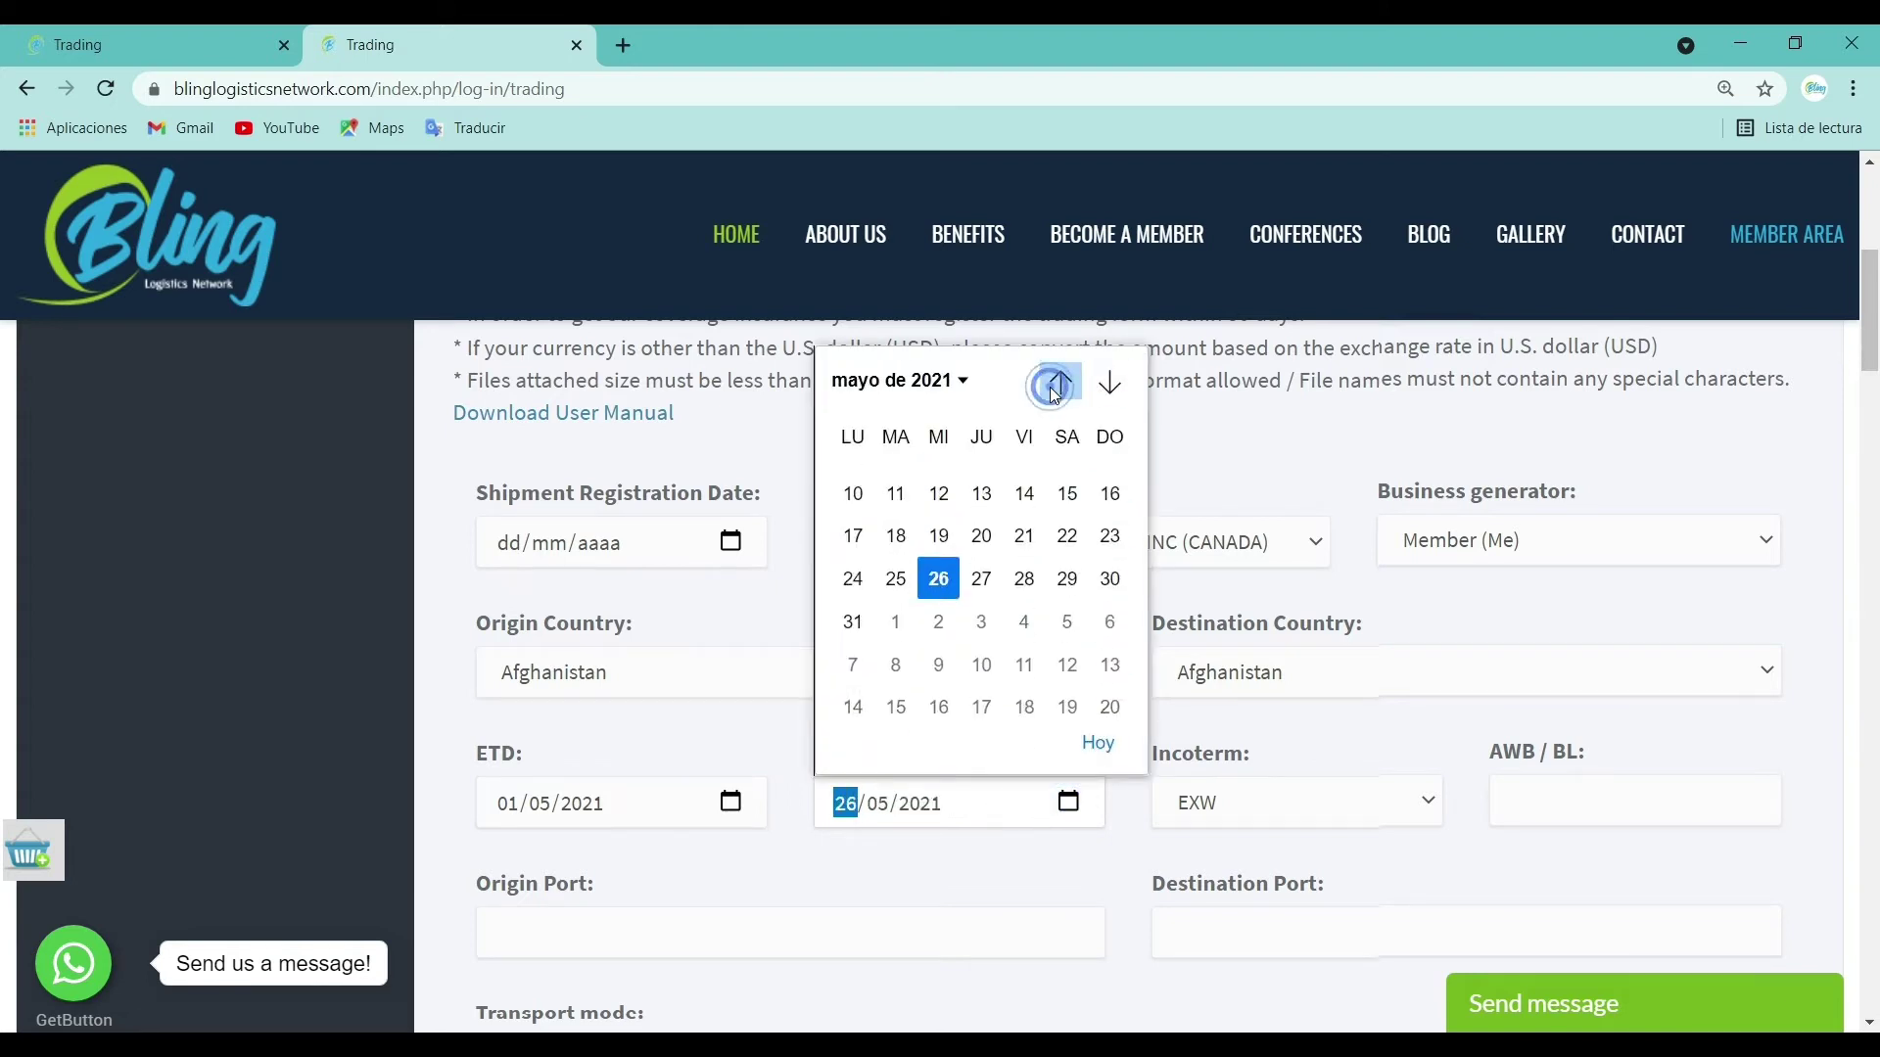
click(939, 525)
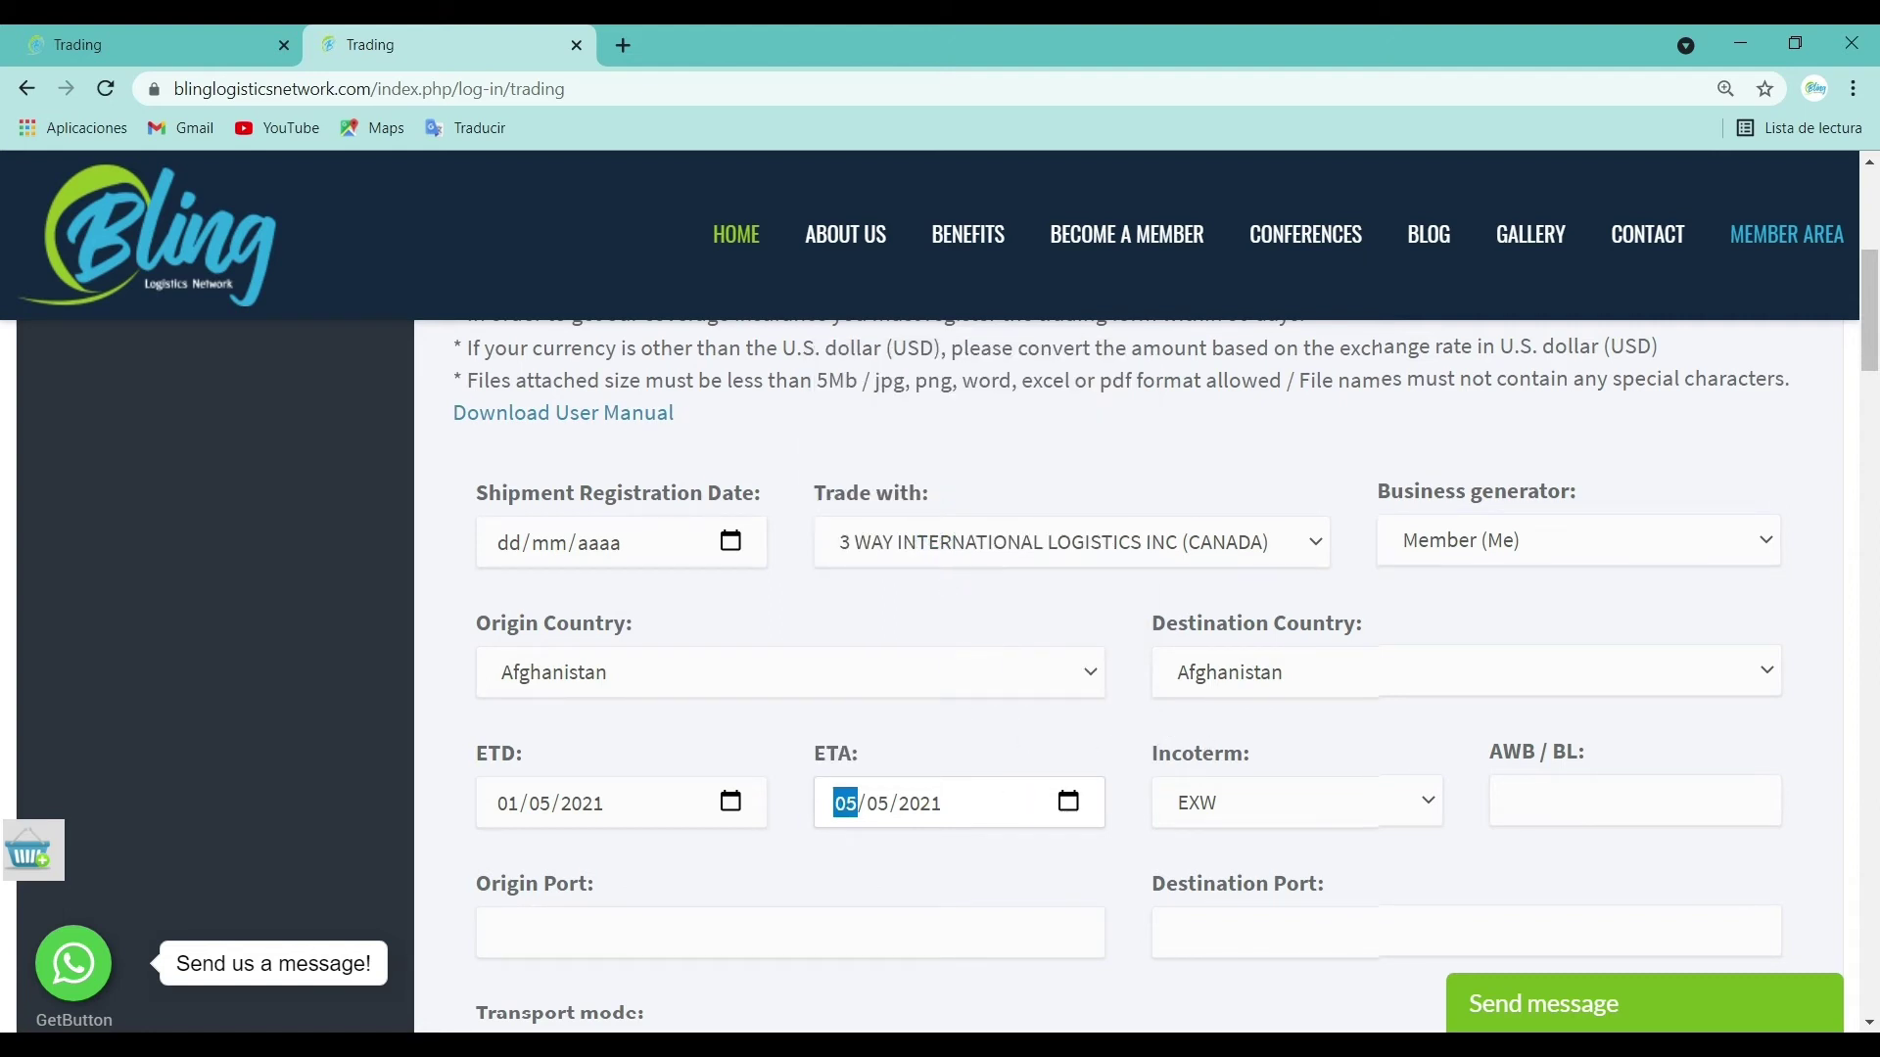
key(Tab)
key(Tab)
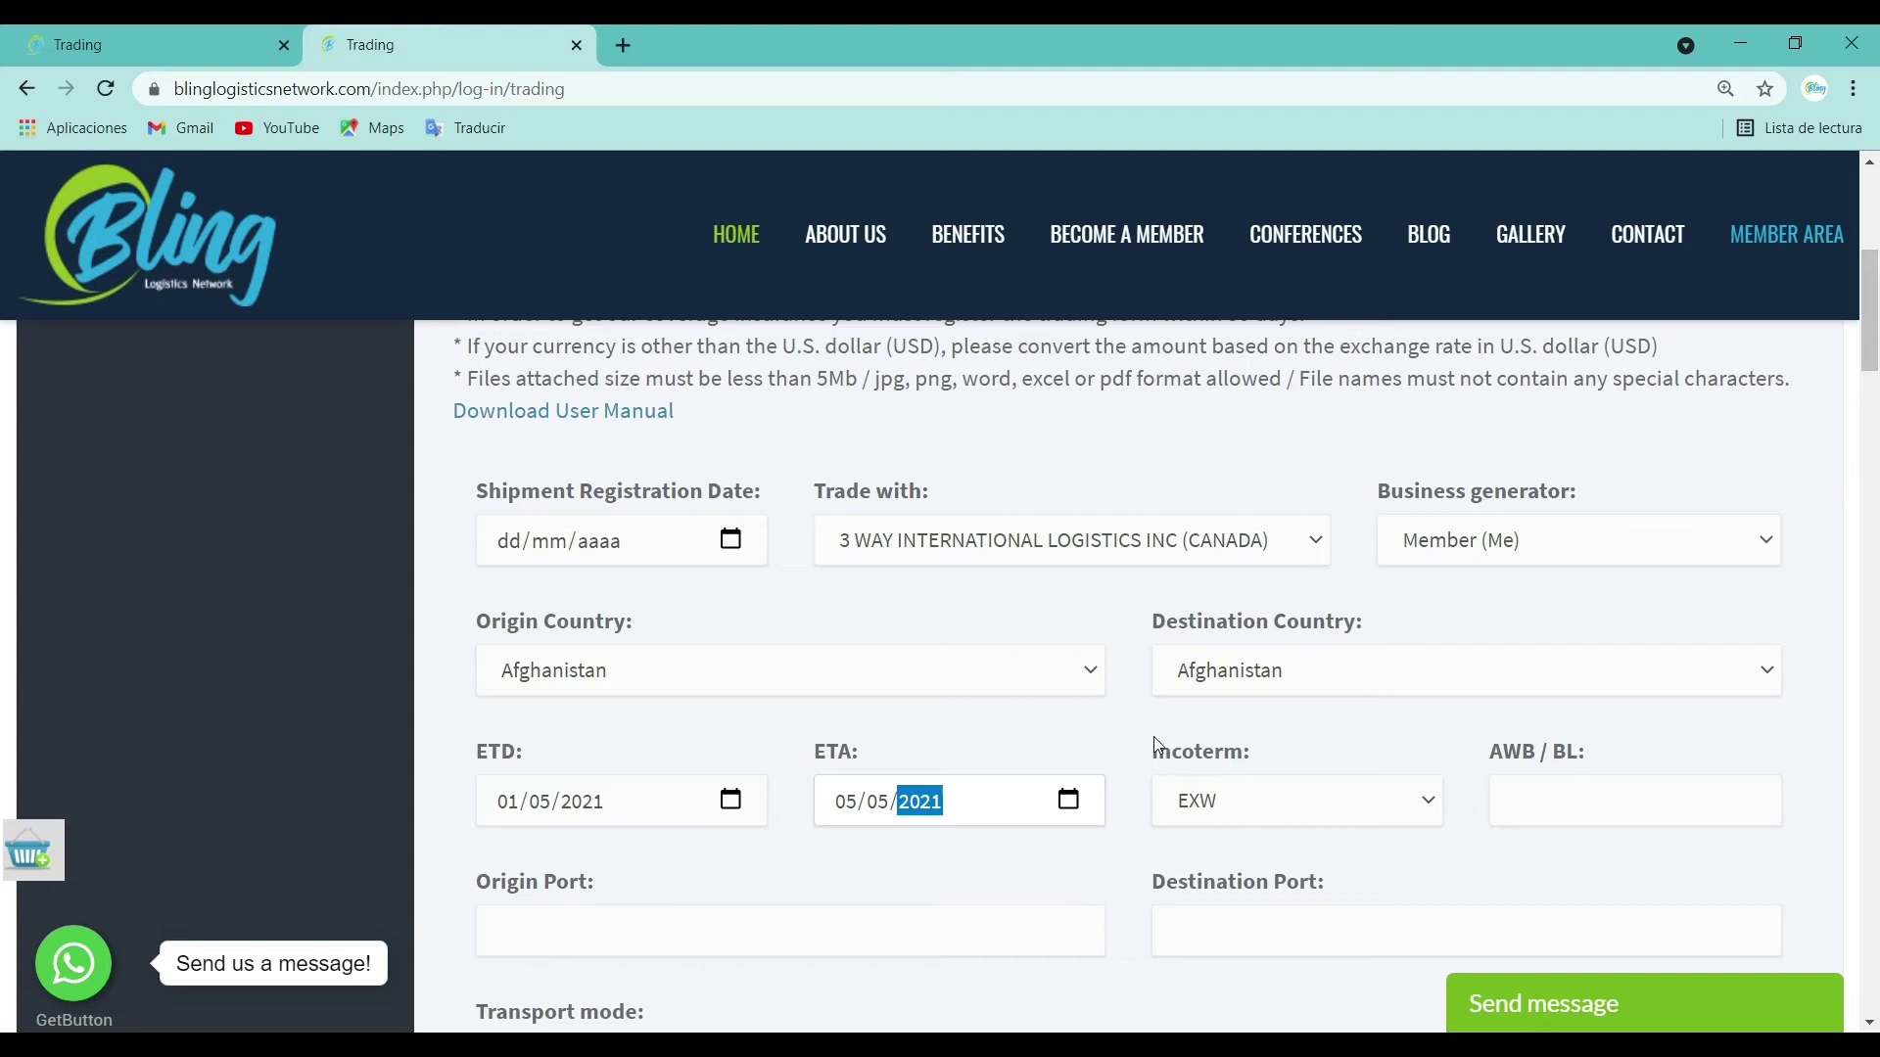
Step: Choose FOB as the Incoterm
click(1312, 802)
click(1222, 560)
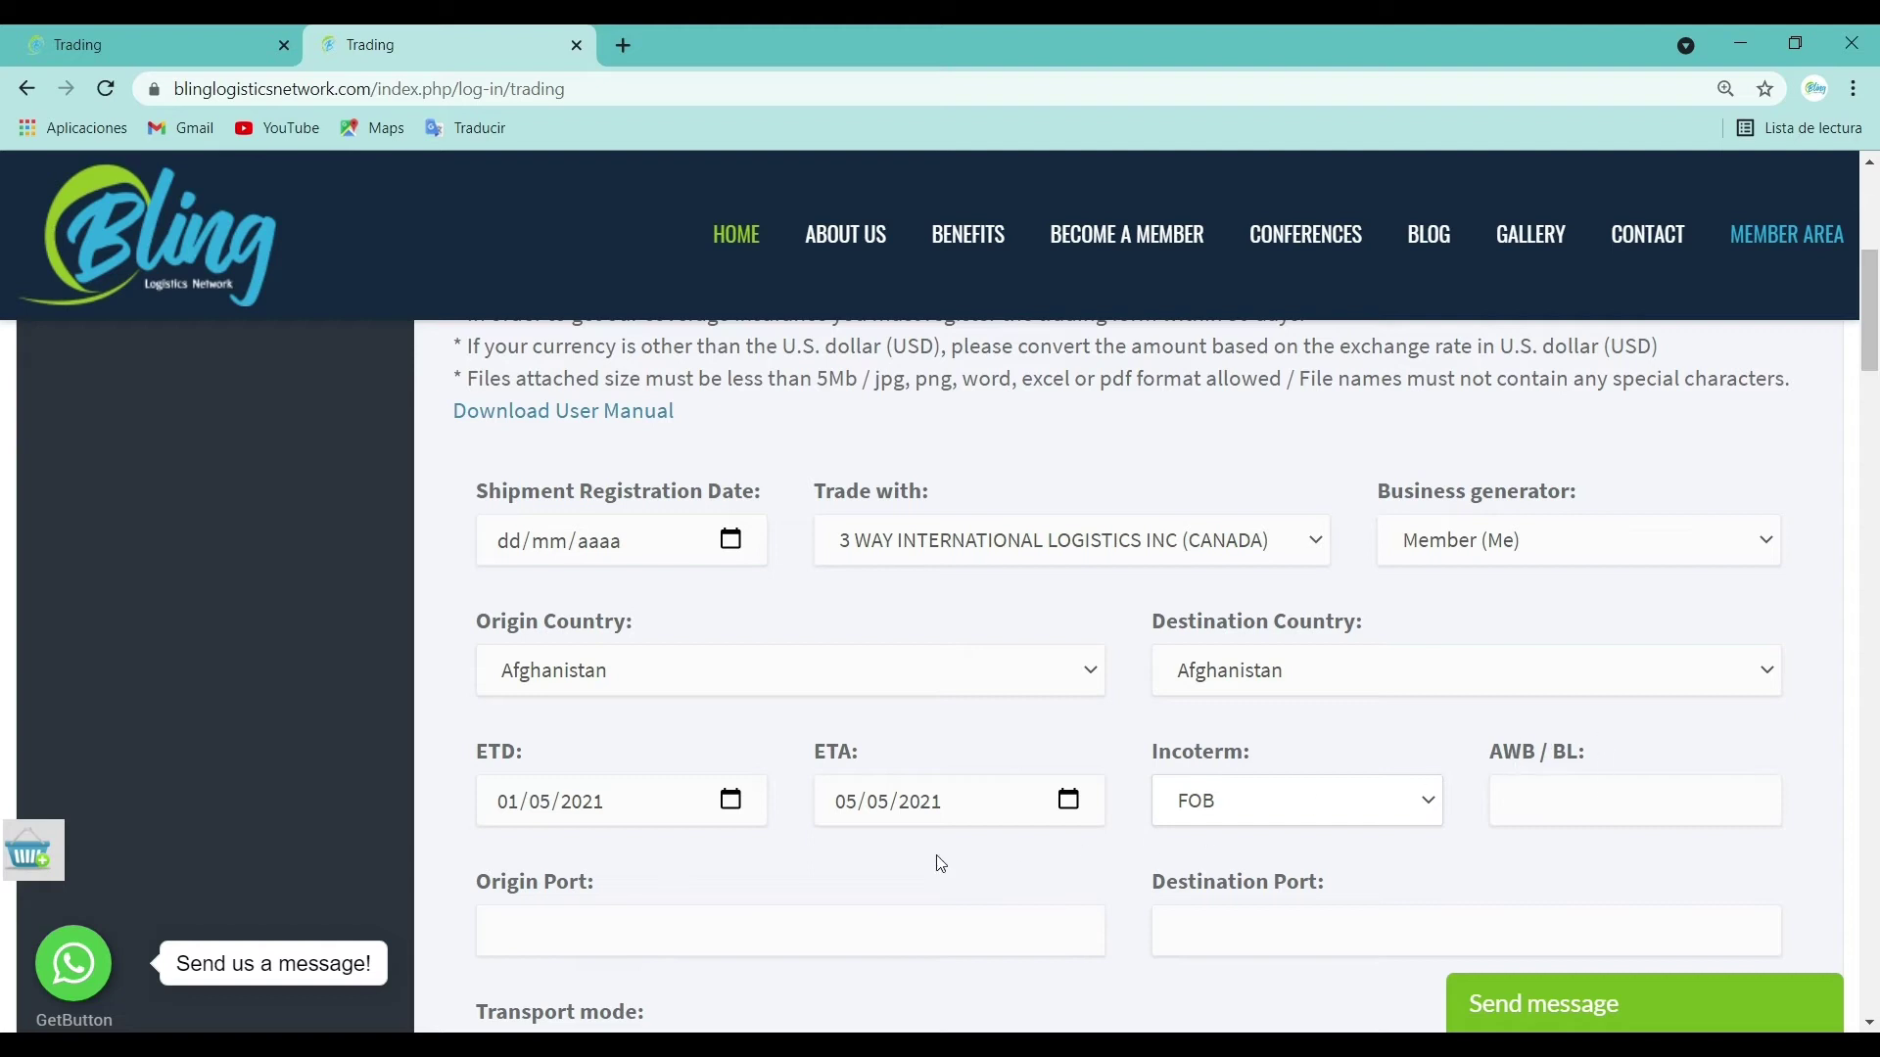
scroll(901, 868, down, 3)
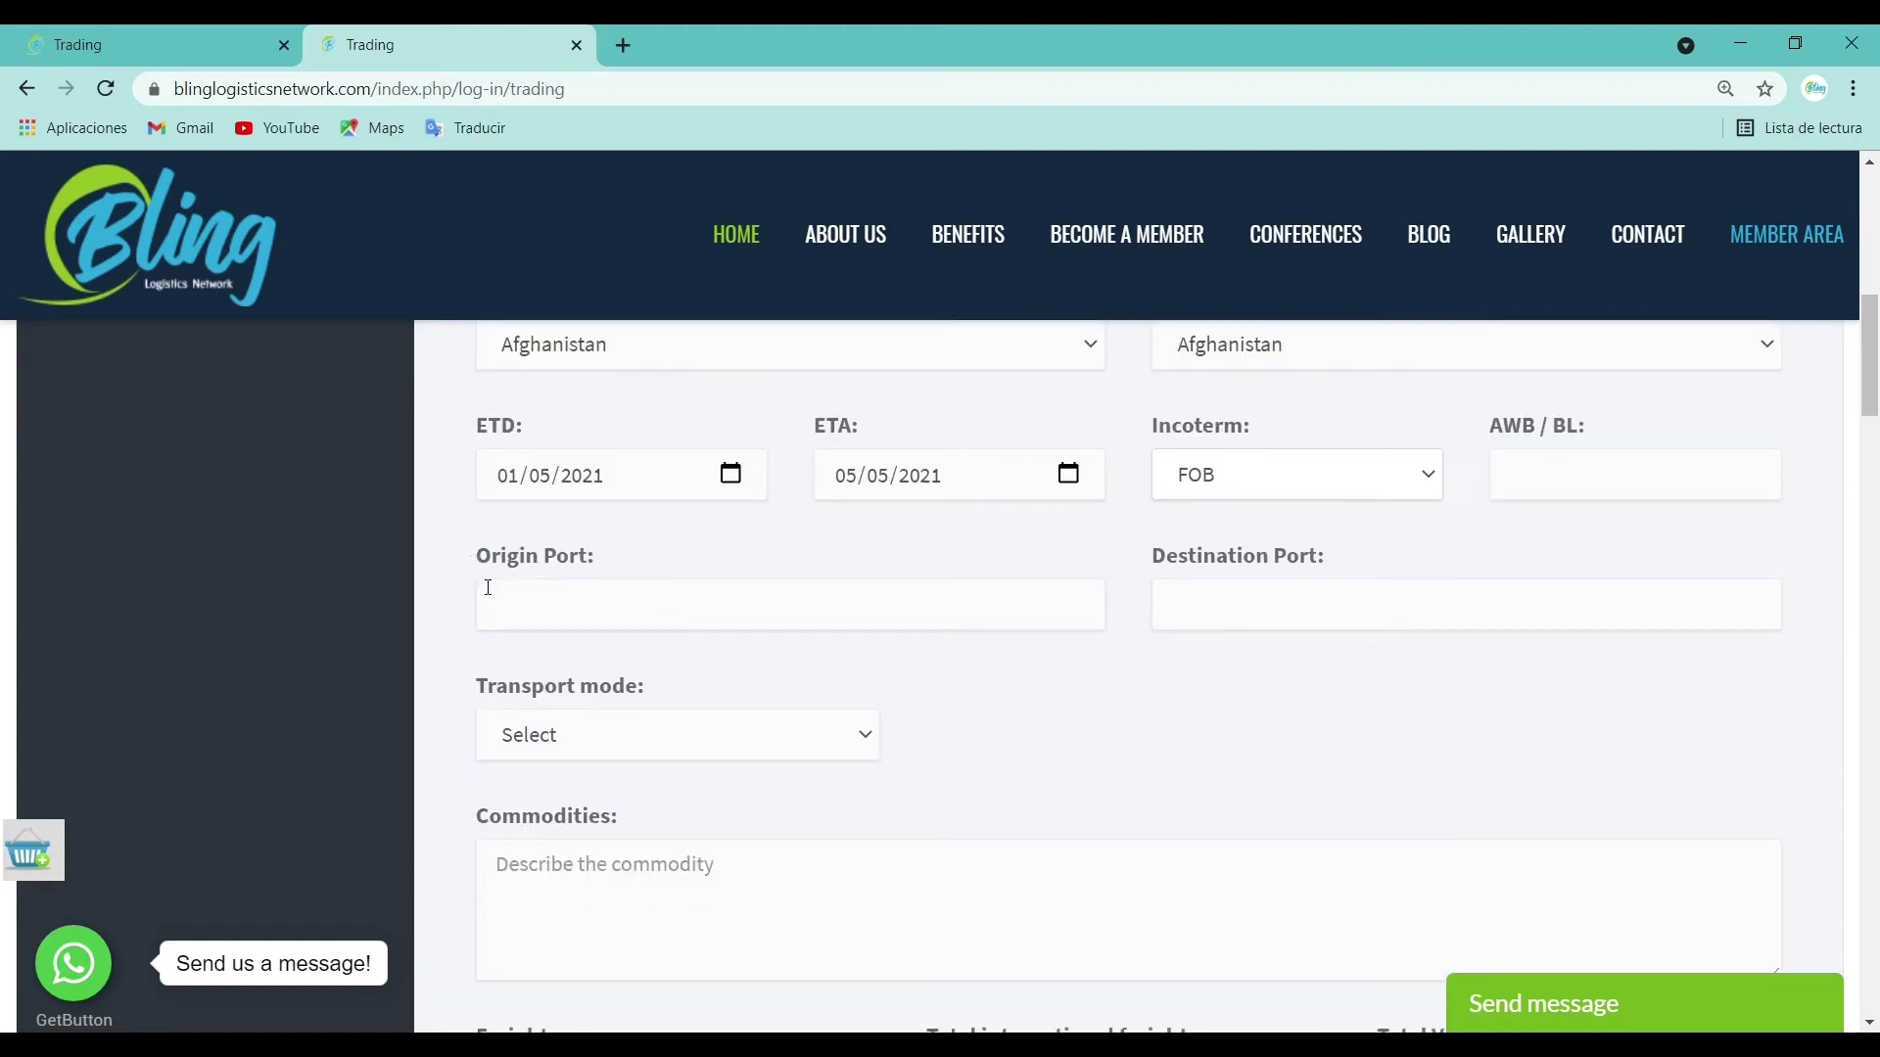
Step: Enter 'Port of Loading Miami' as origin port and 'Port of loading Hong Kong' as destination port
click(527, 612)
text(Port of Loading Miami)
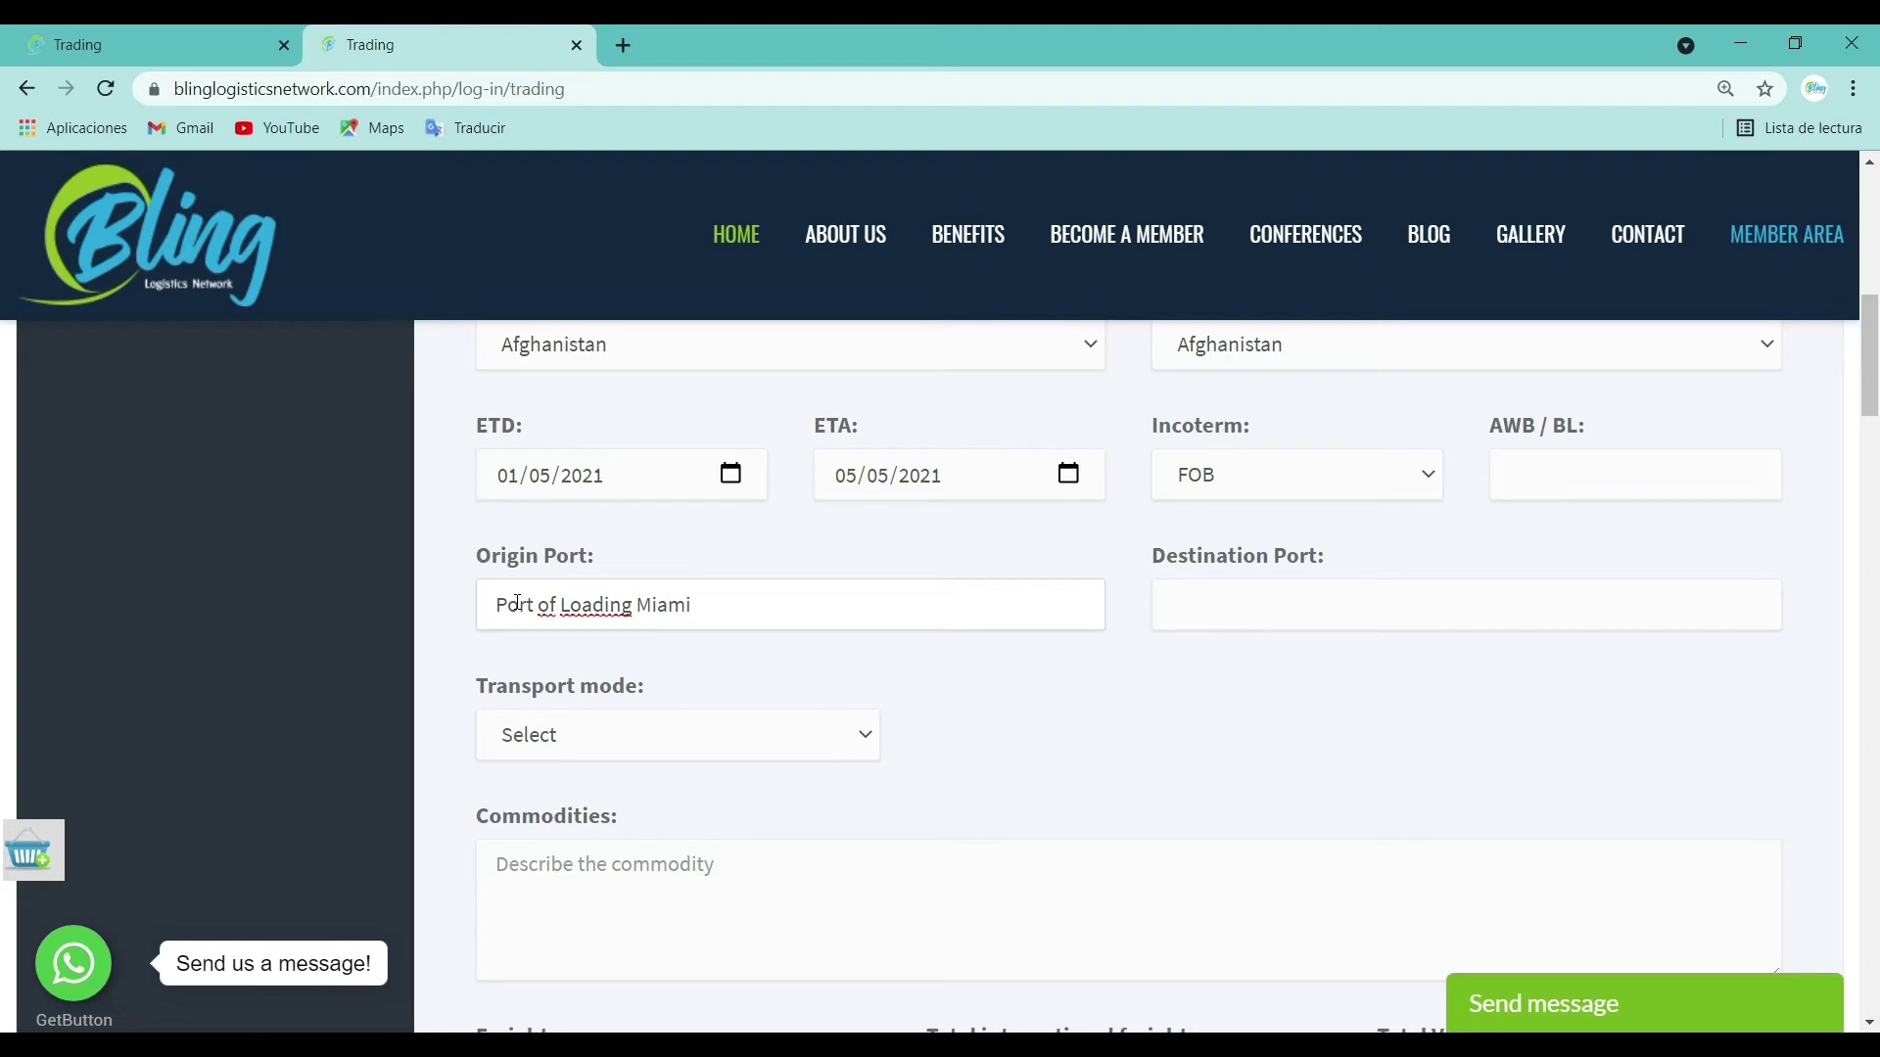
click(1210, 599)
click(1213, 615)
text(Port of loa)
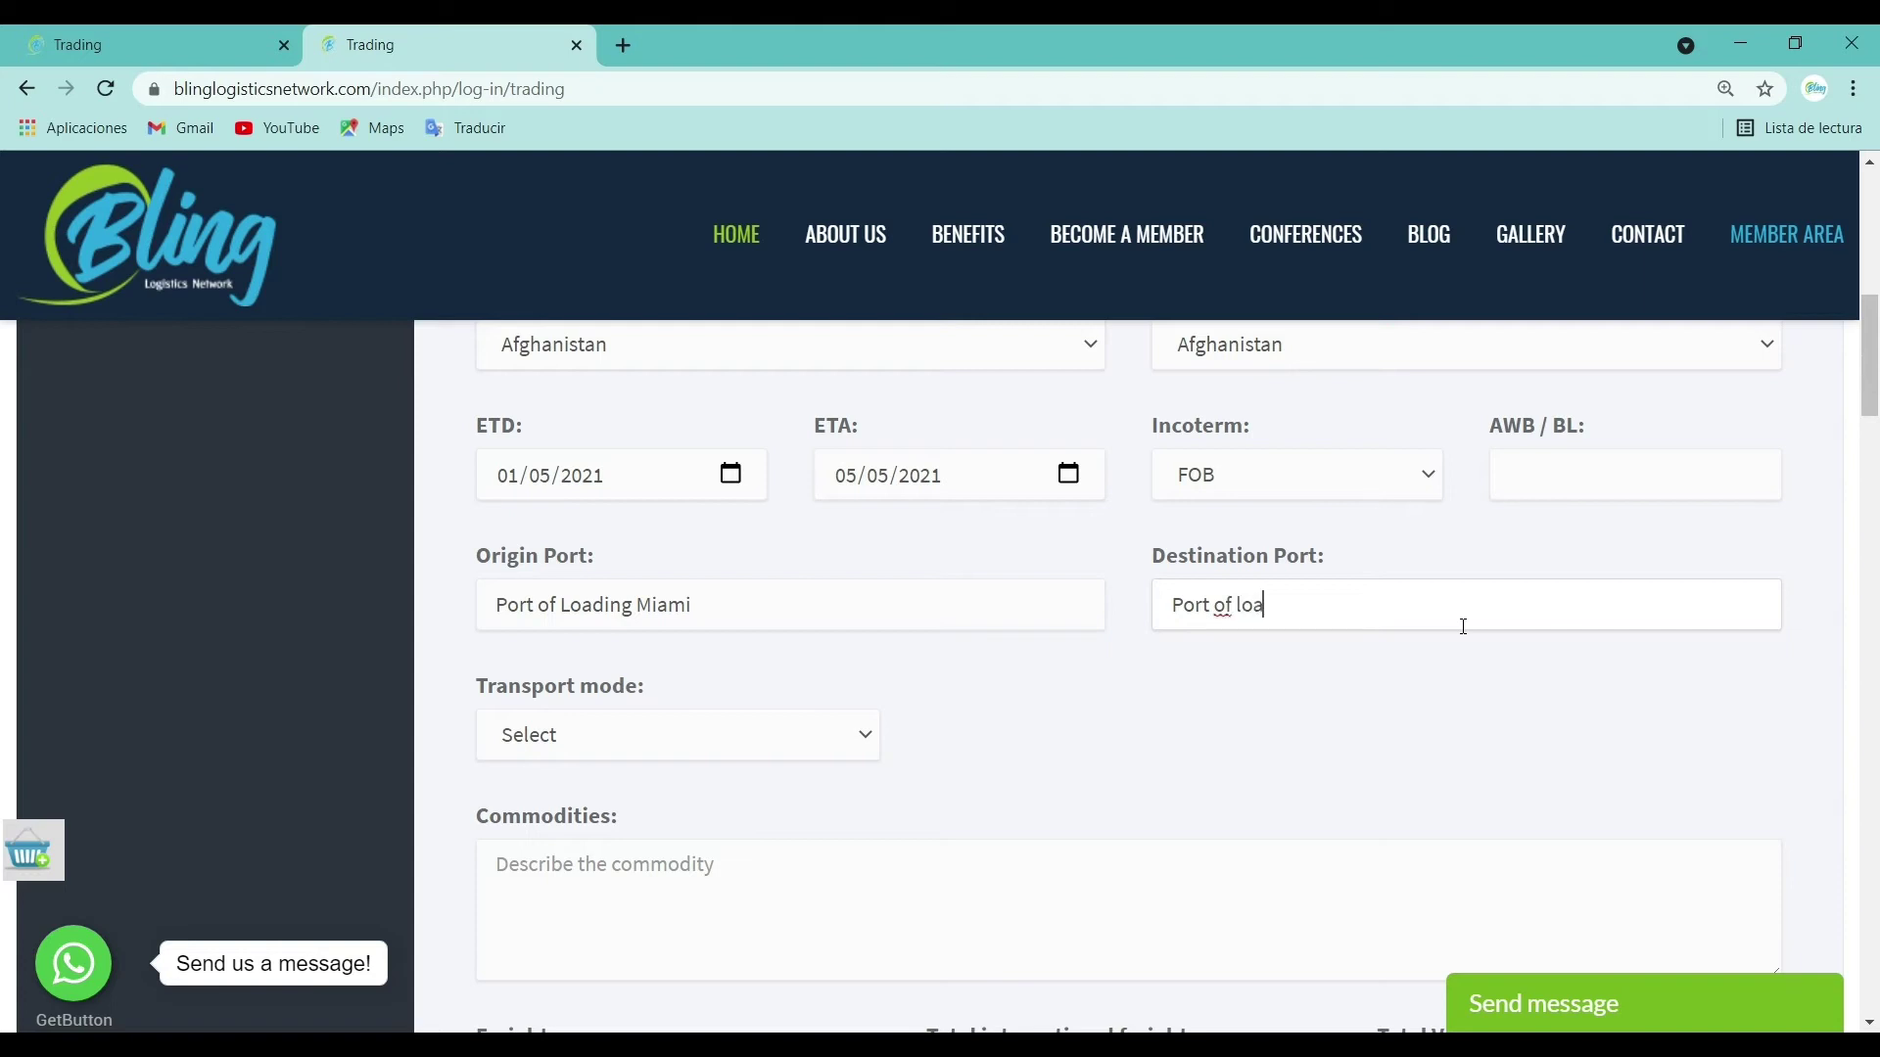
text(ding Hong Kong)
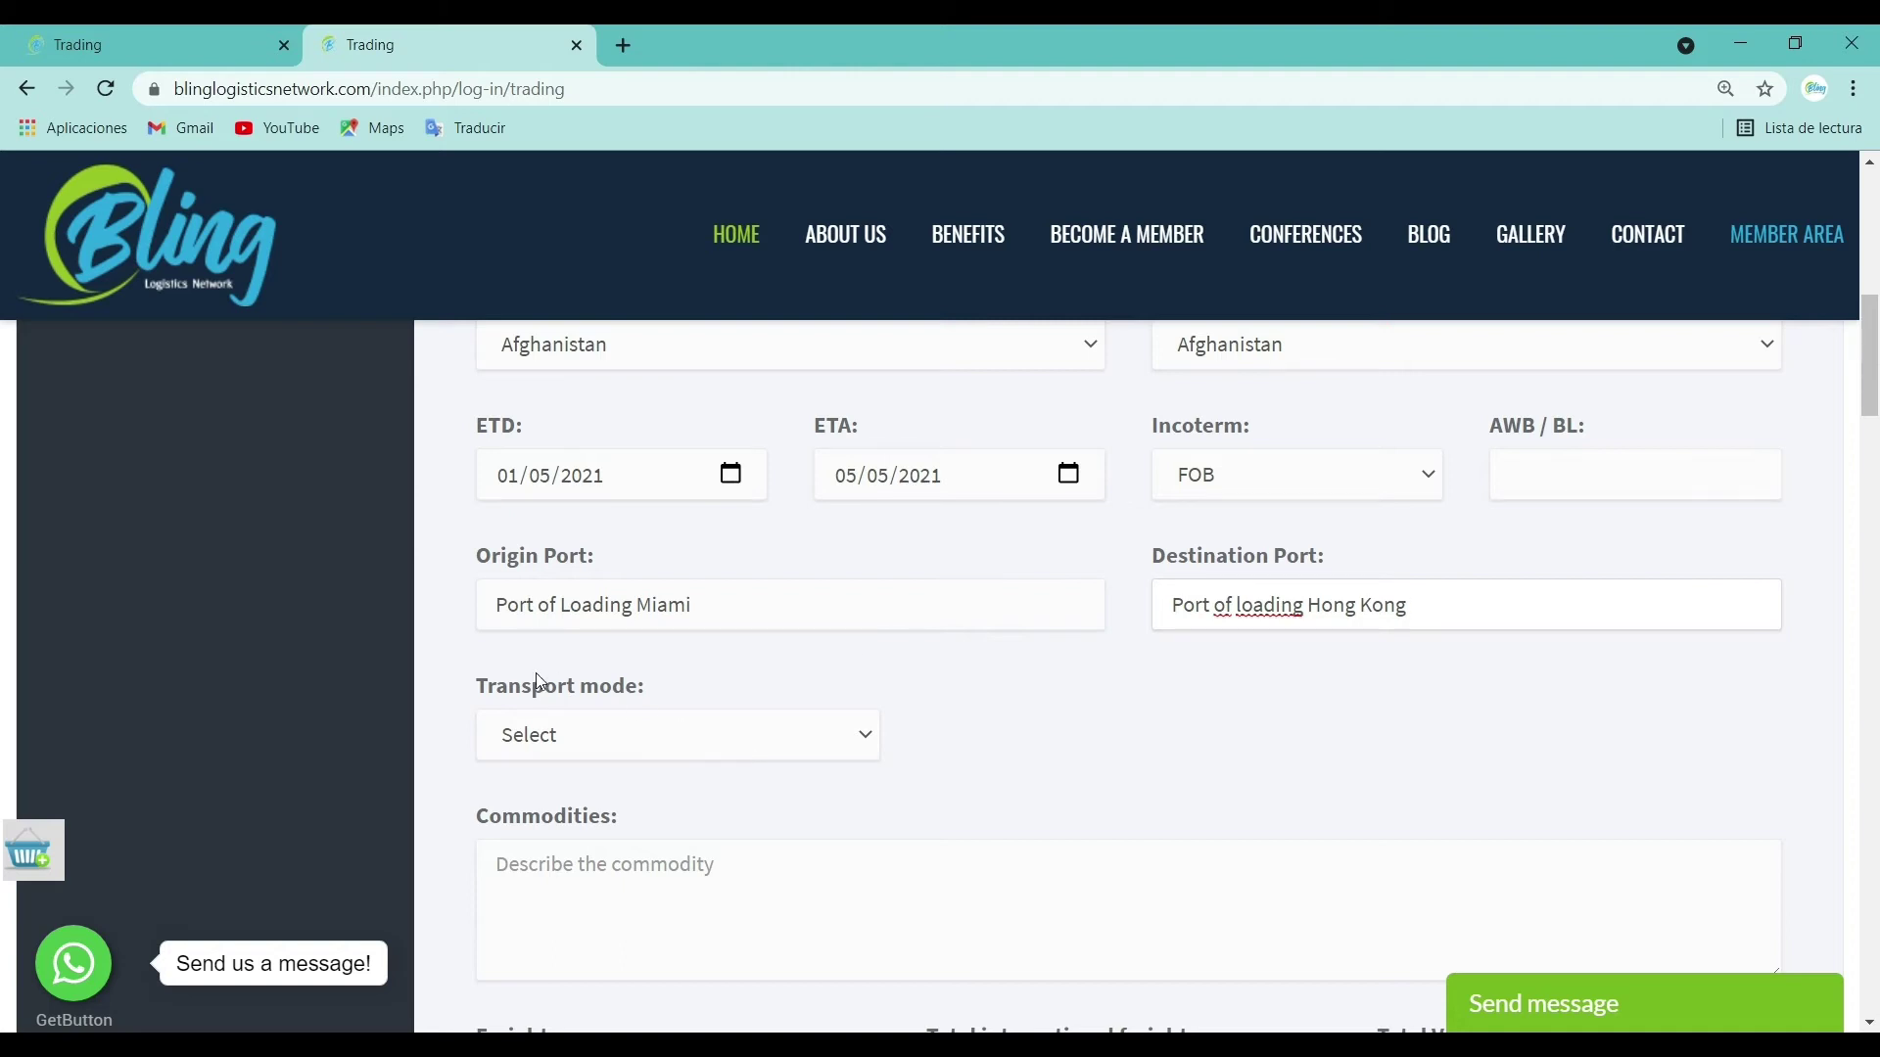
Step: Leave transport mode unset and change the Freight term from CC to PP
click(611, 749)
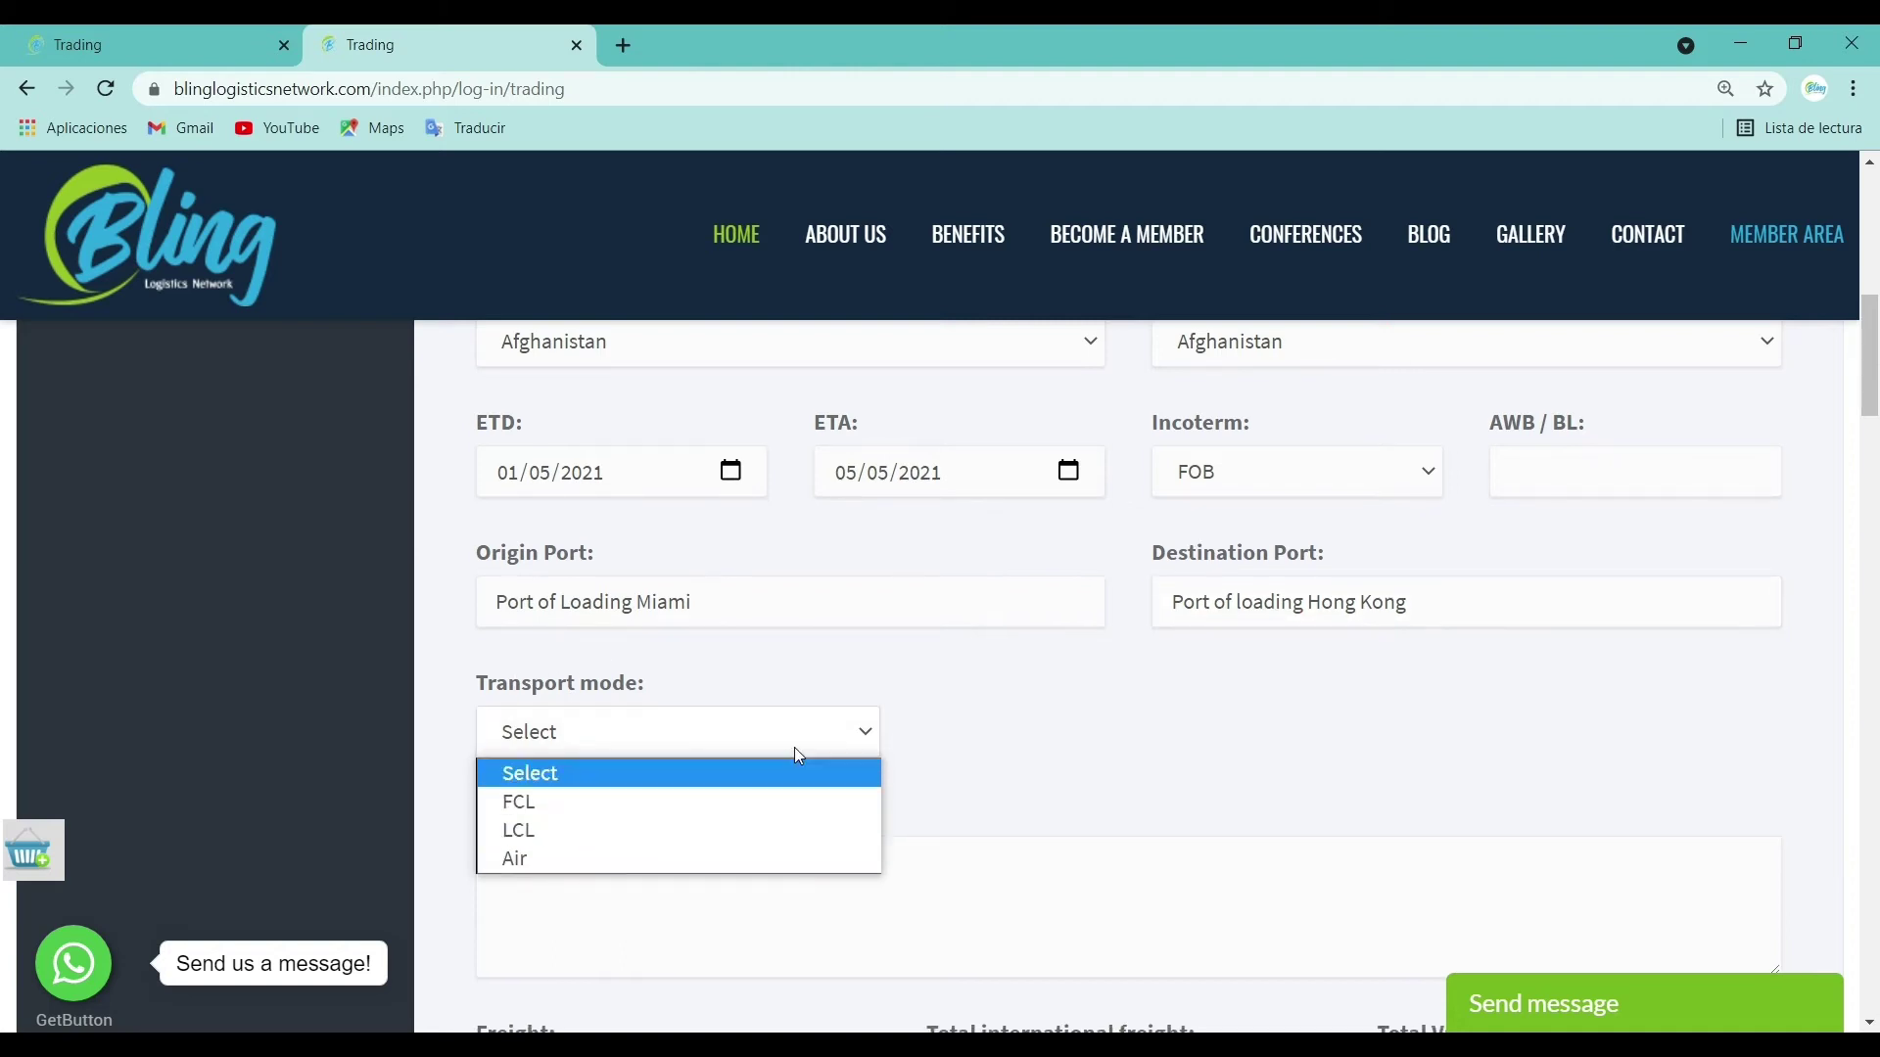
click(971, 779)
scroll(792, 759, down, 1)
scroll(792, 762, down, 3)
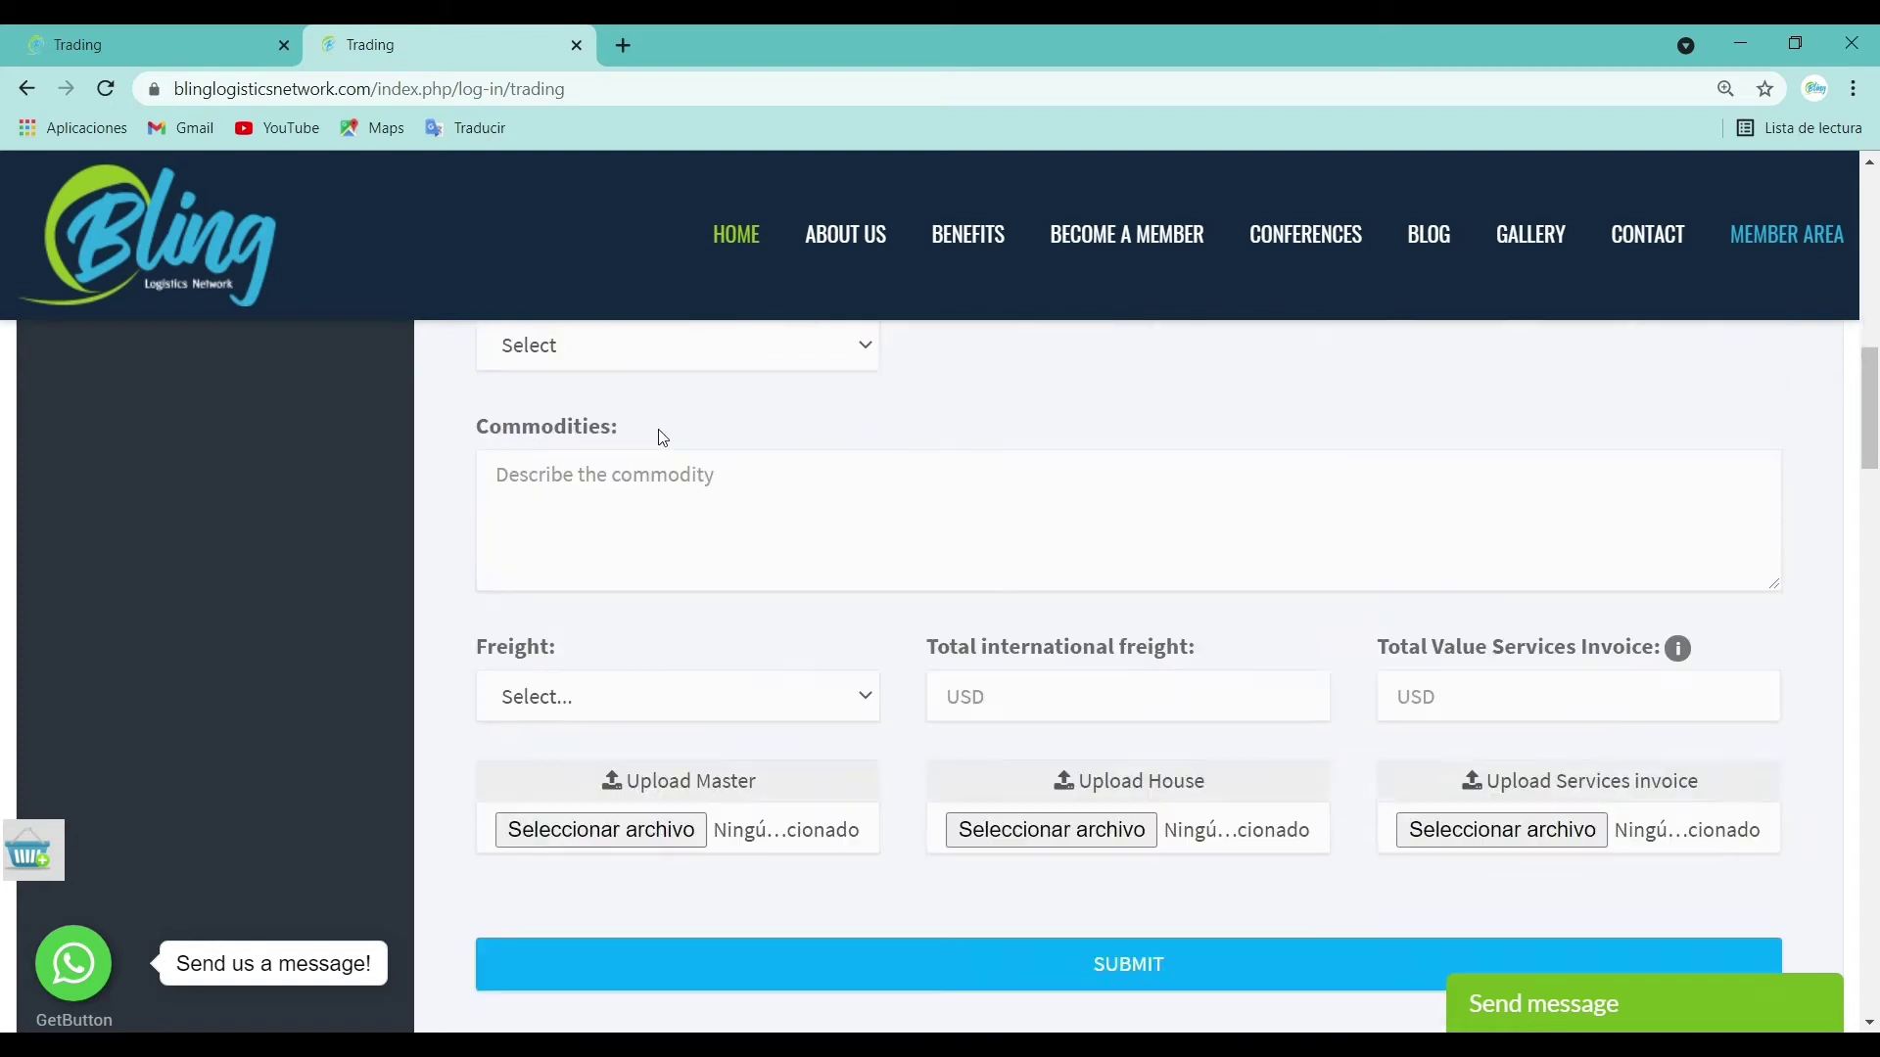
click(506, 478)
click(786, 703)
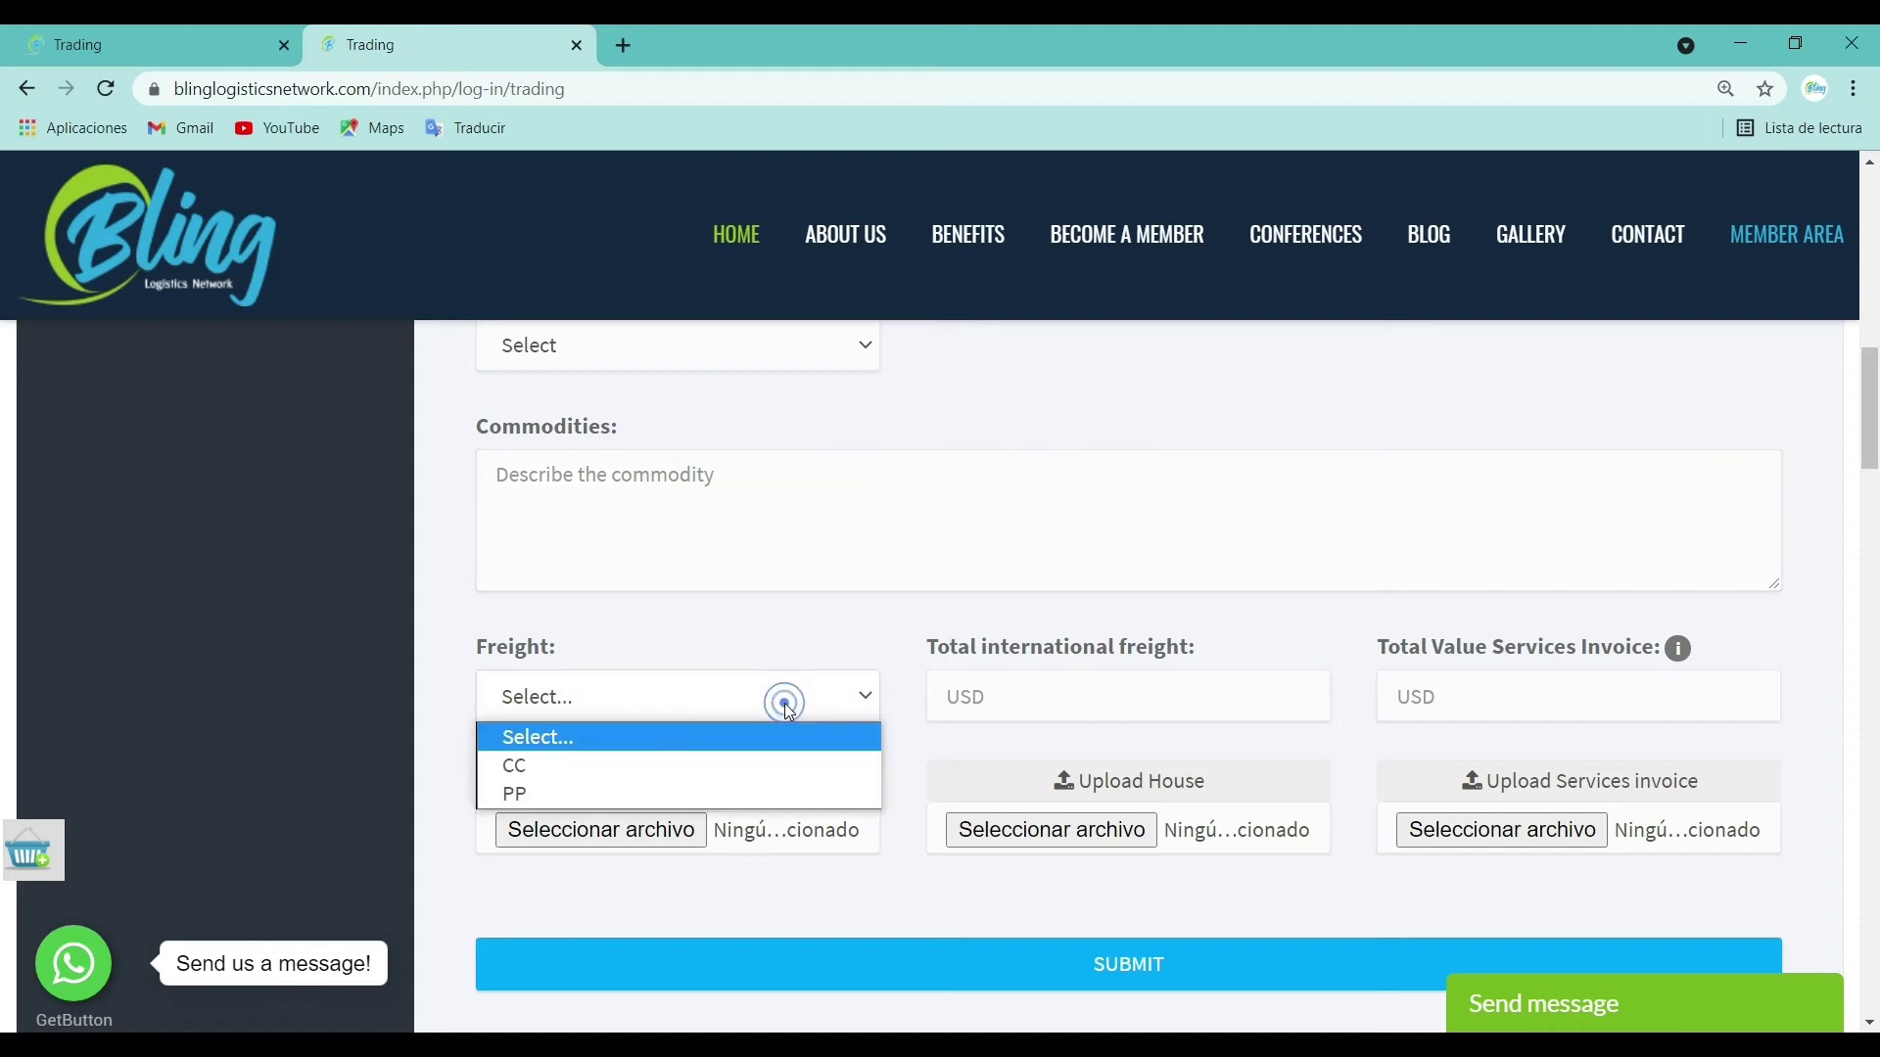
click(537, 768)
click(581, 692)
click(548, 797)
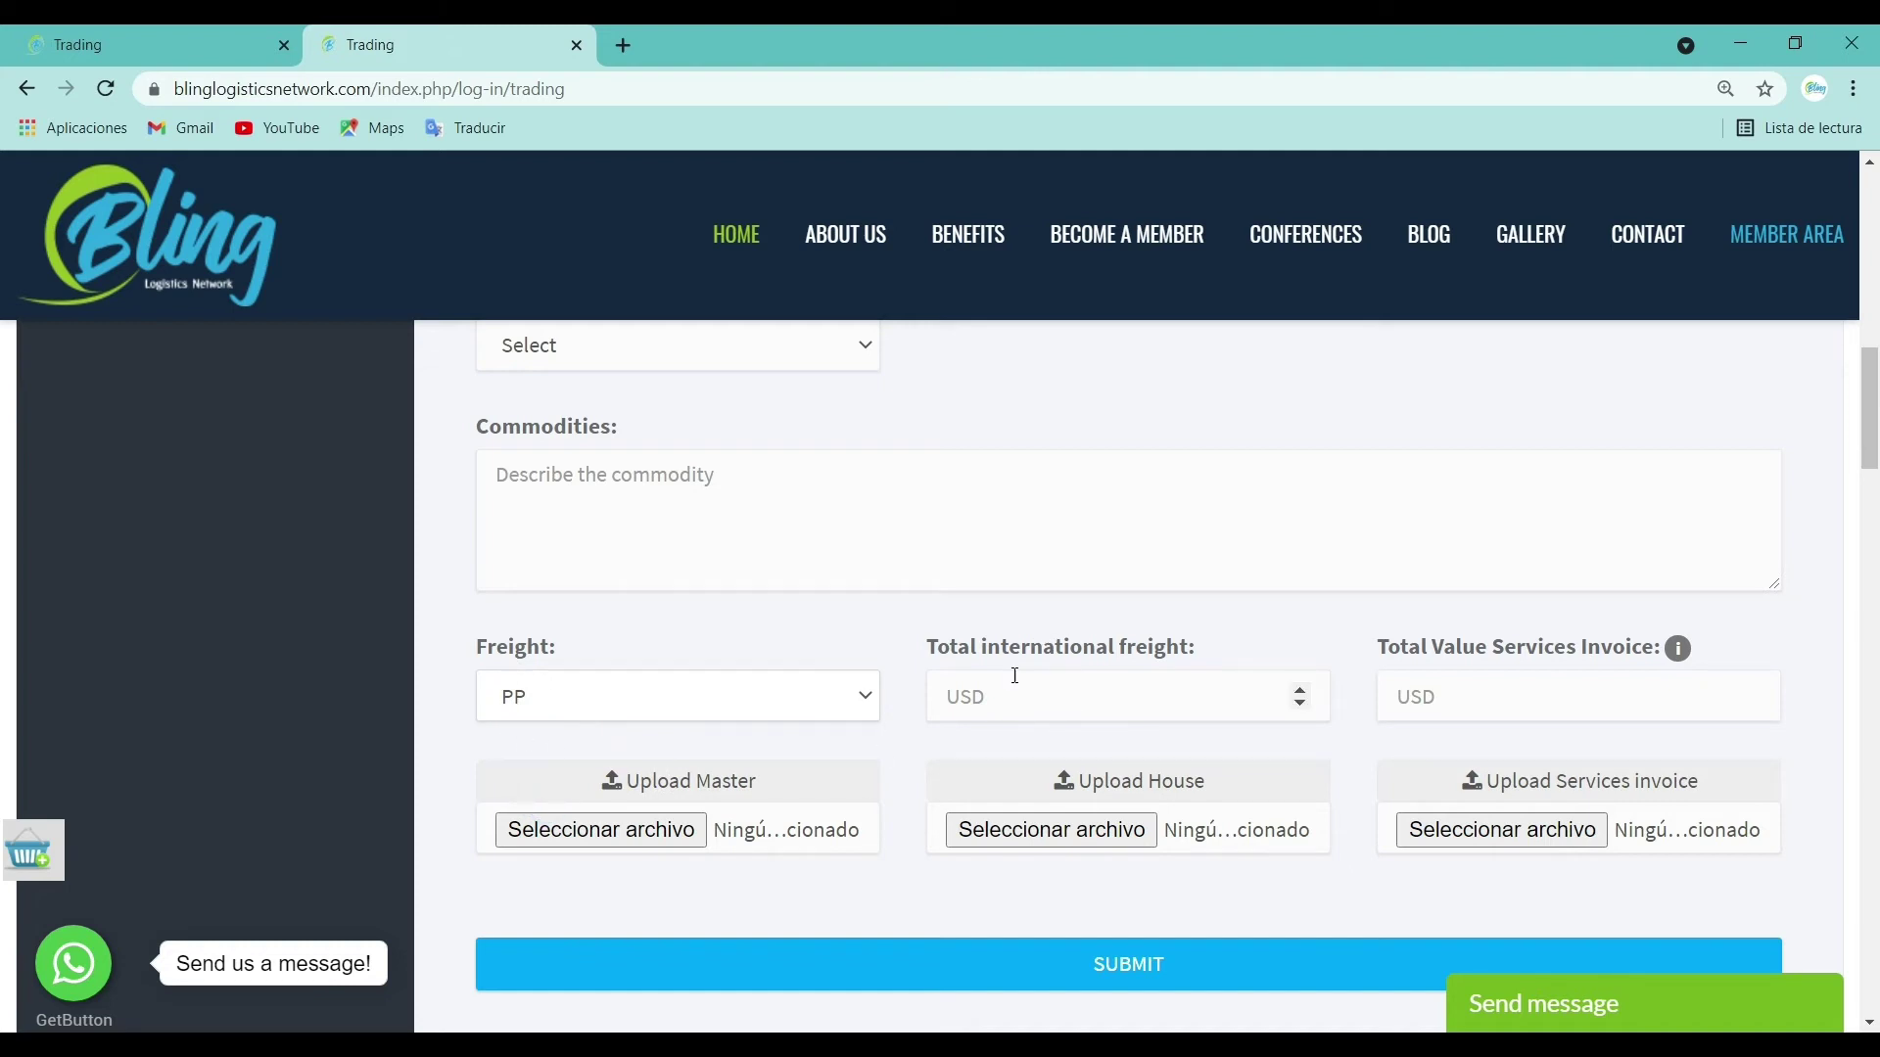
Step: Step the Total international freight up to 0,07
click(992, 698)
double_click(1301, 691)
click(1301, 691)
click(1301, 692)
Step: Start attaching a House document, then cancel the Abrir dialog without choosing a file
mouse_move(1676, 654)
scroll(1875, 470, down, 1)
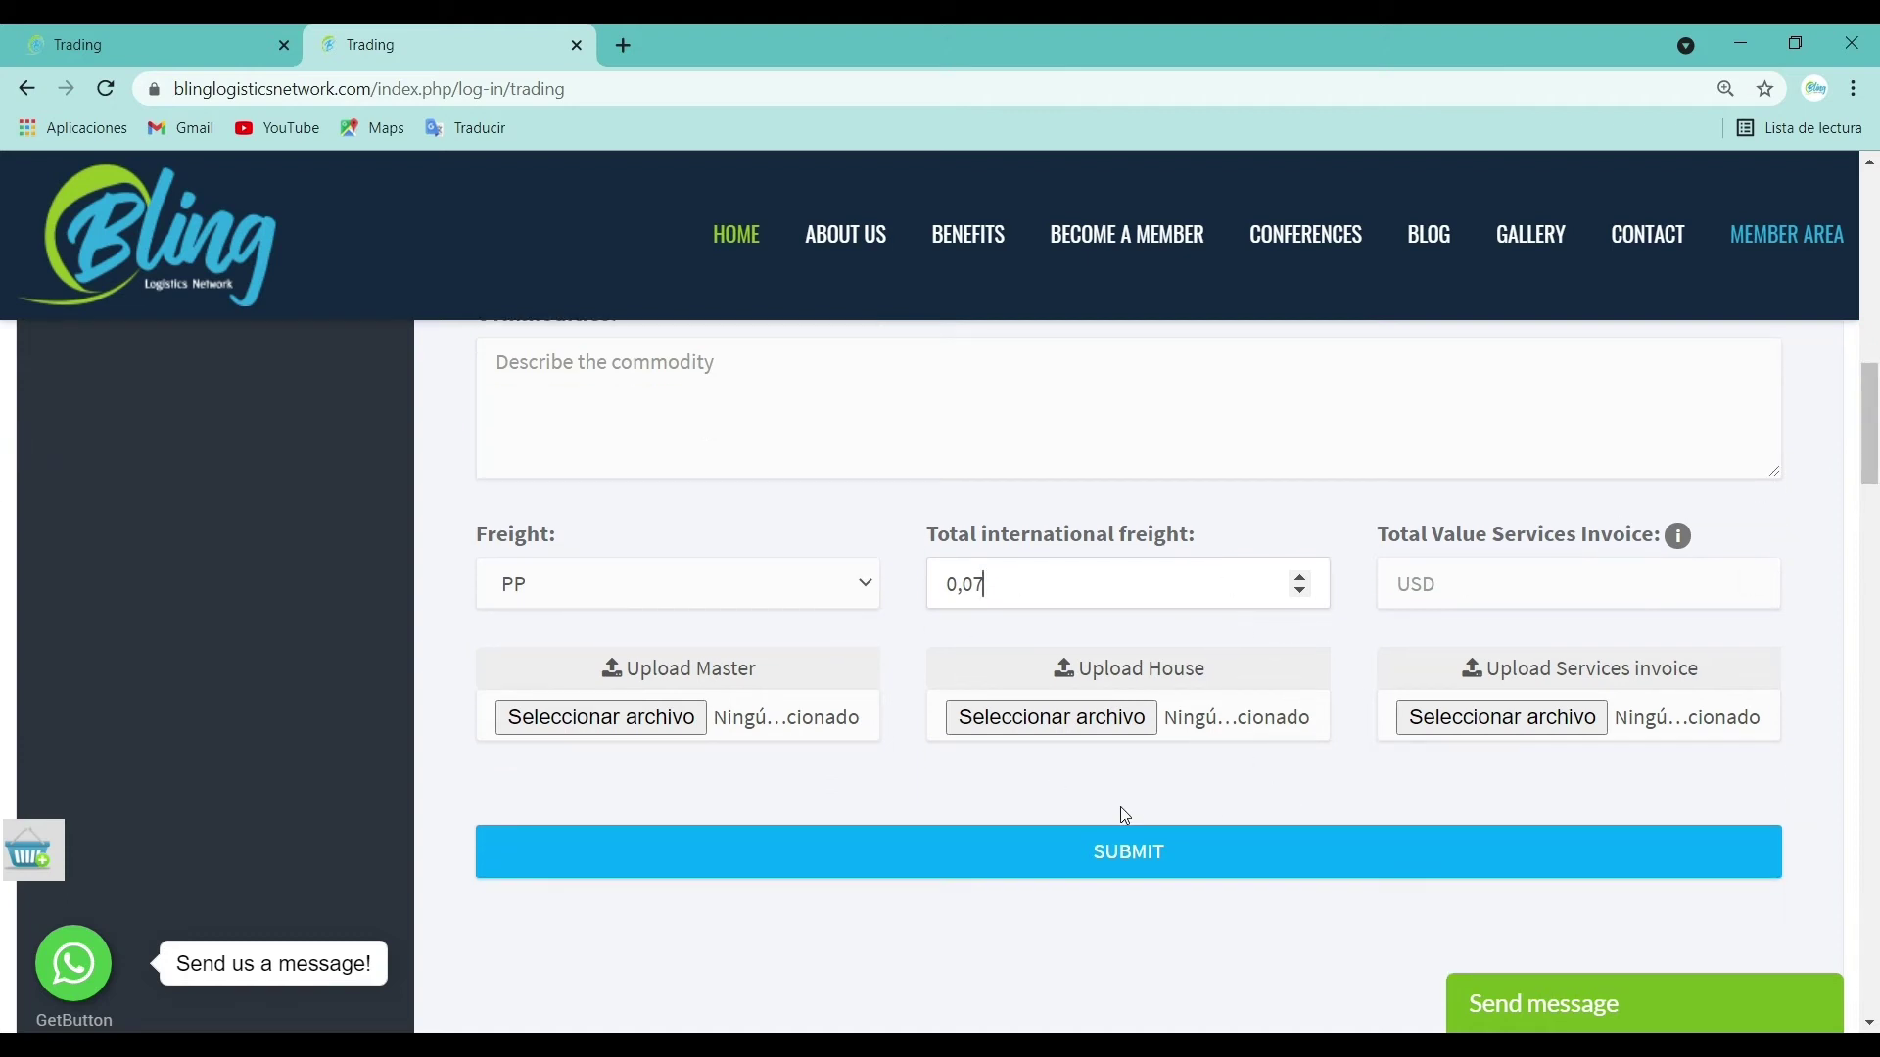
click(1059, 732)
click(1061, 734)
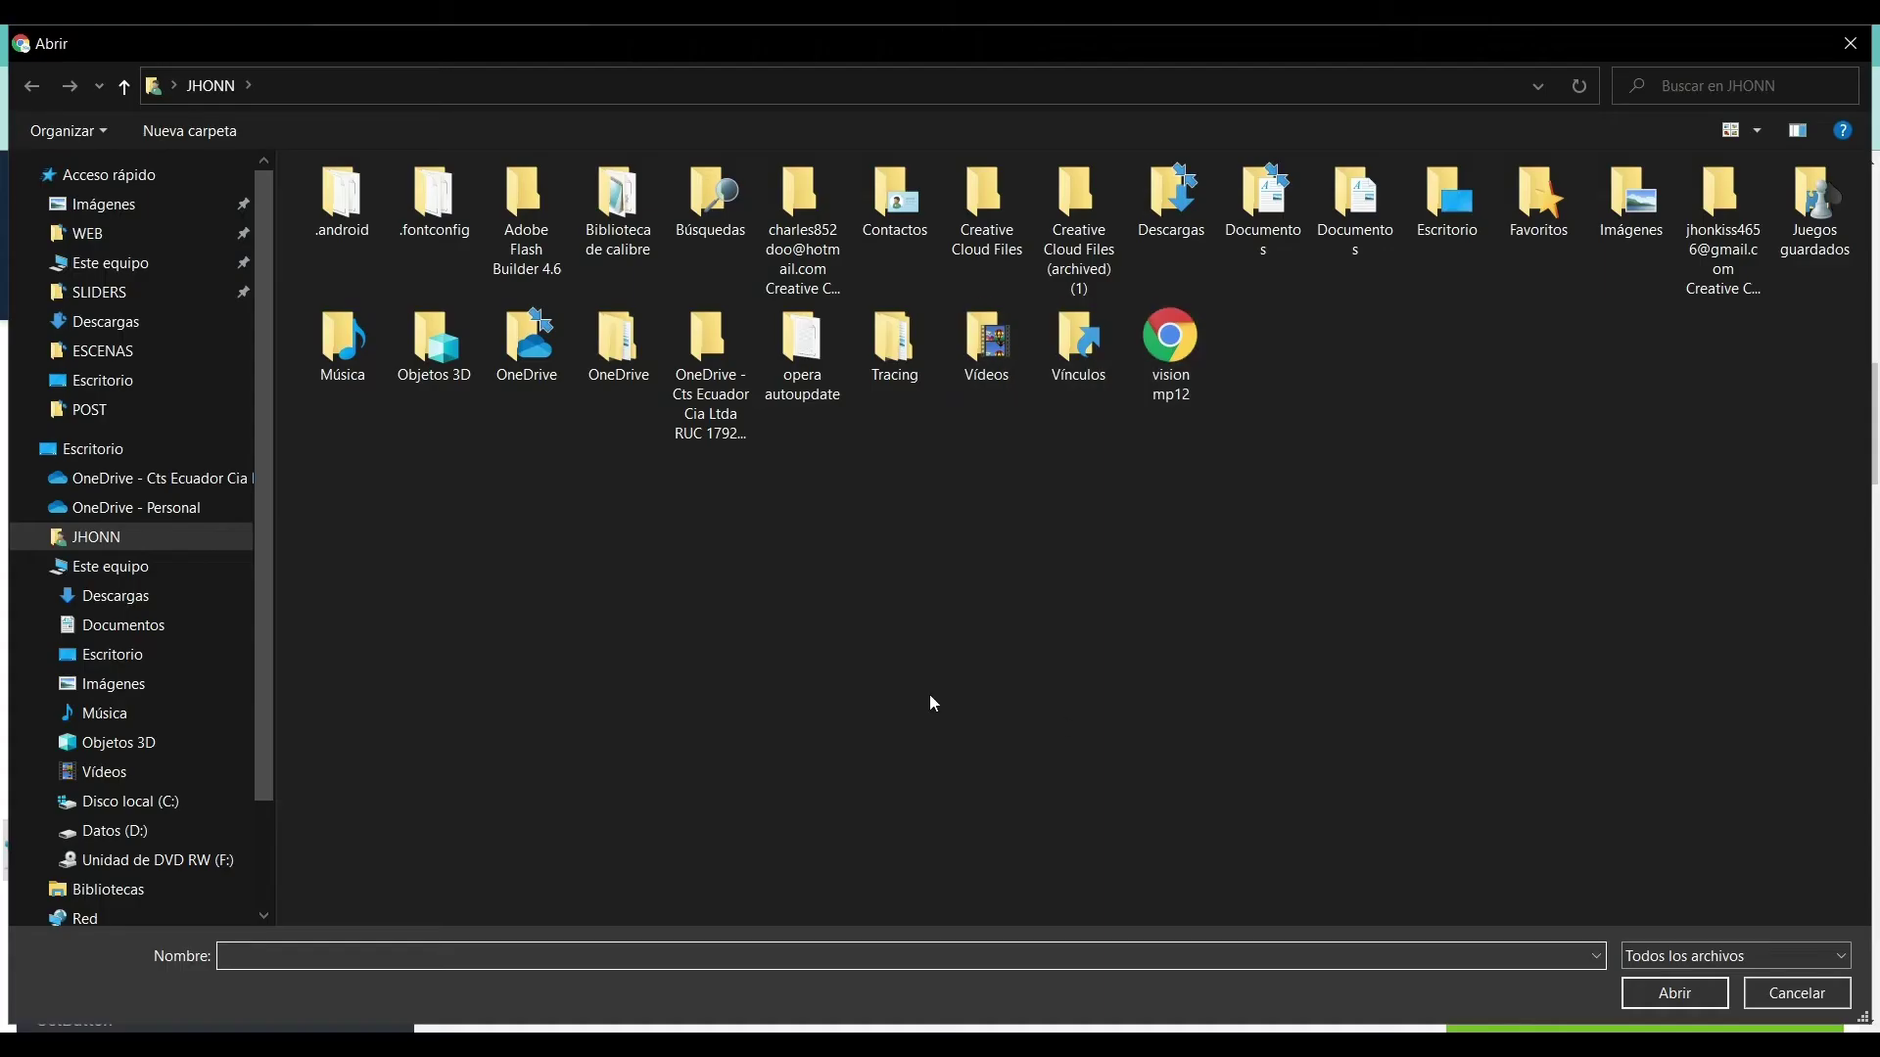
click(1781, 995)
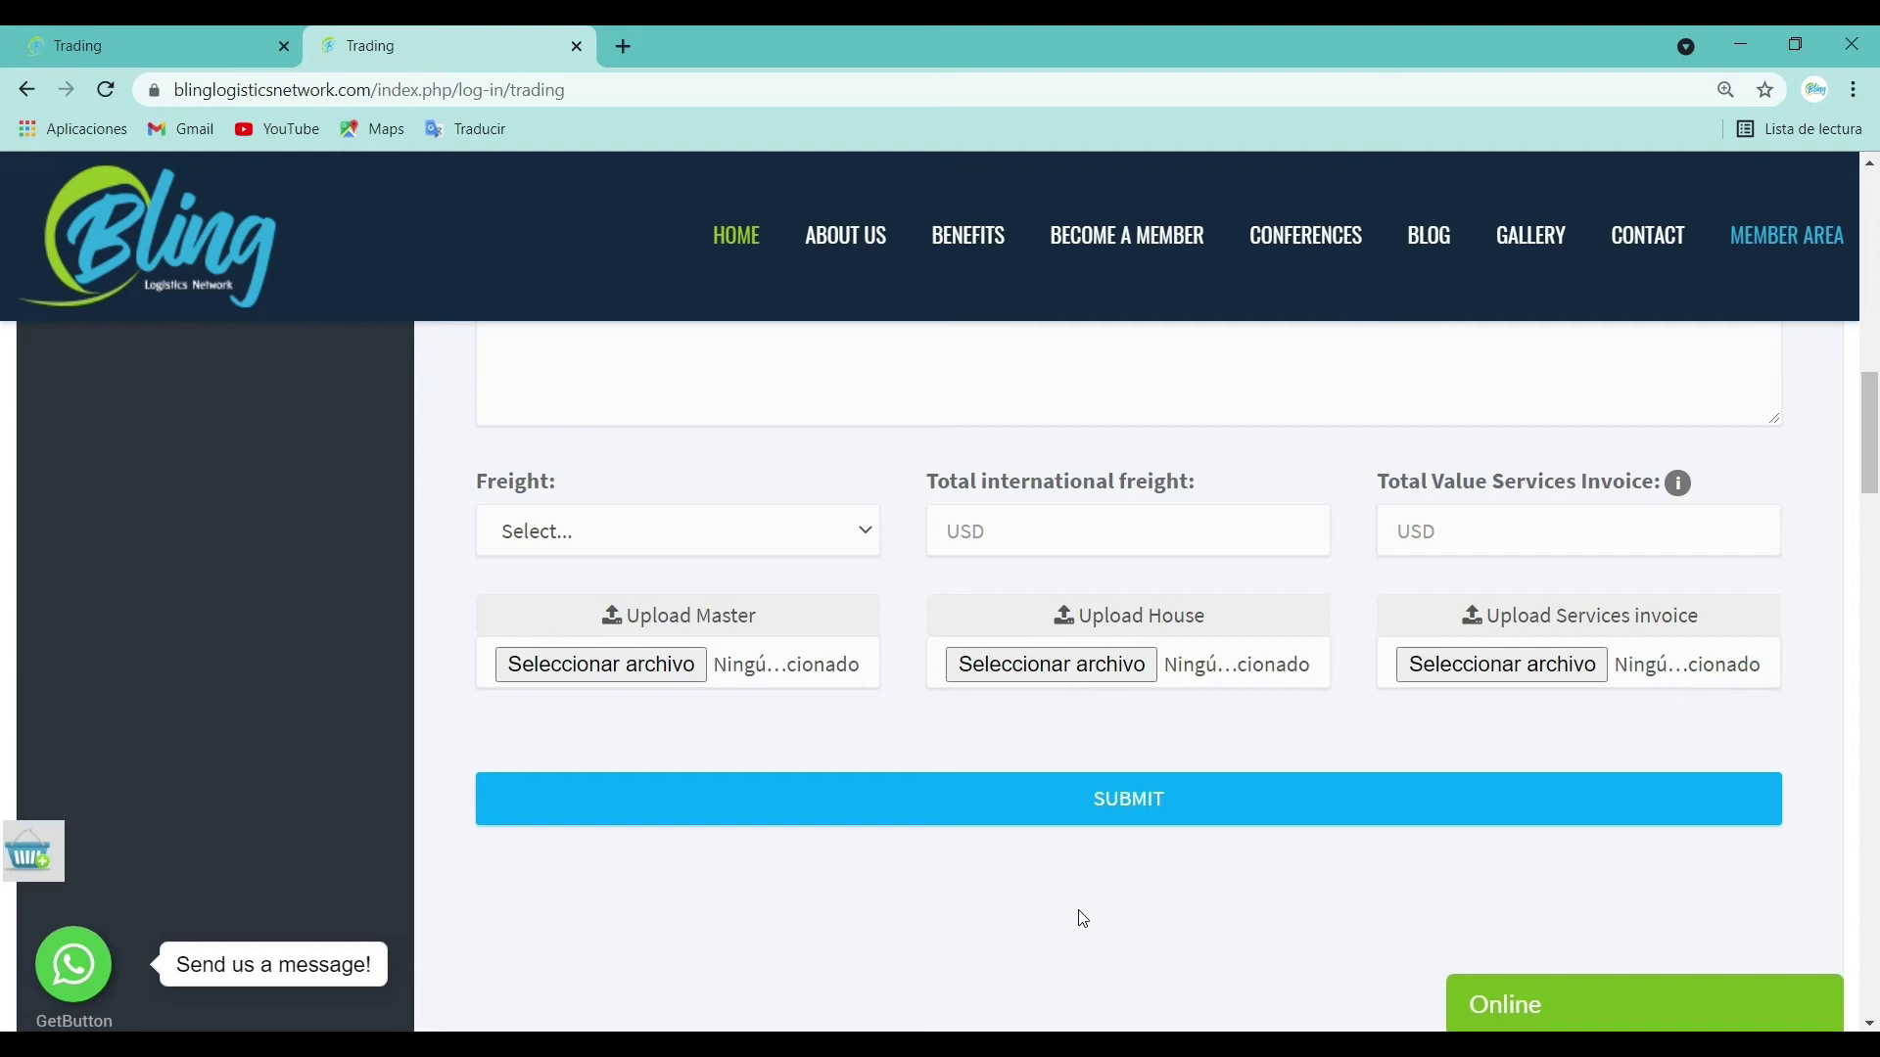
Step: Scroll to the top and go to Dashboard in the Trading Platform sidebar
scroll(1028, 895, up, 8)
scroll(848, 731, up, 7)
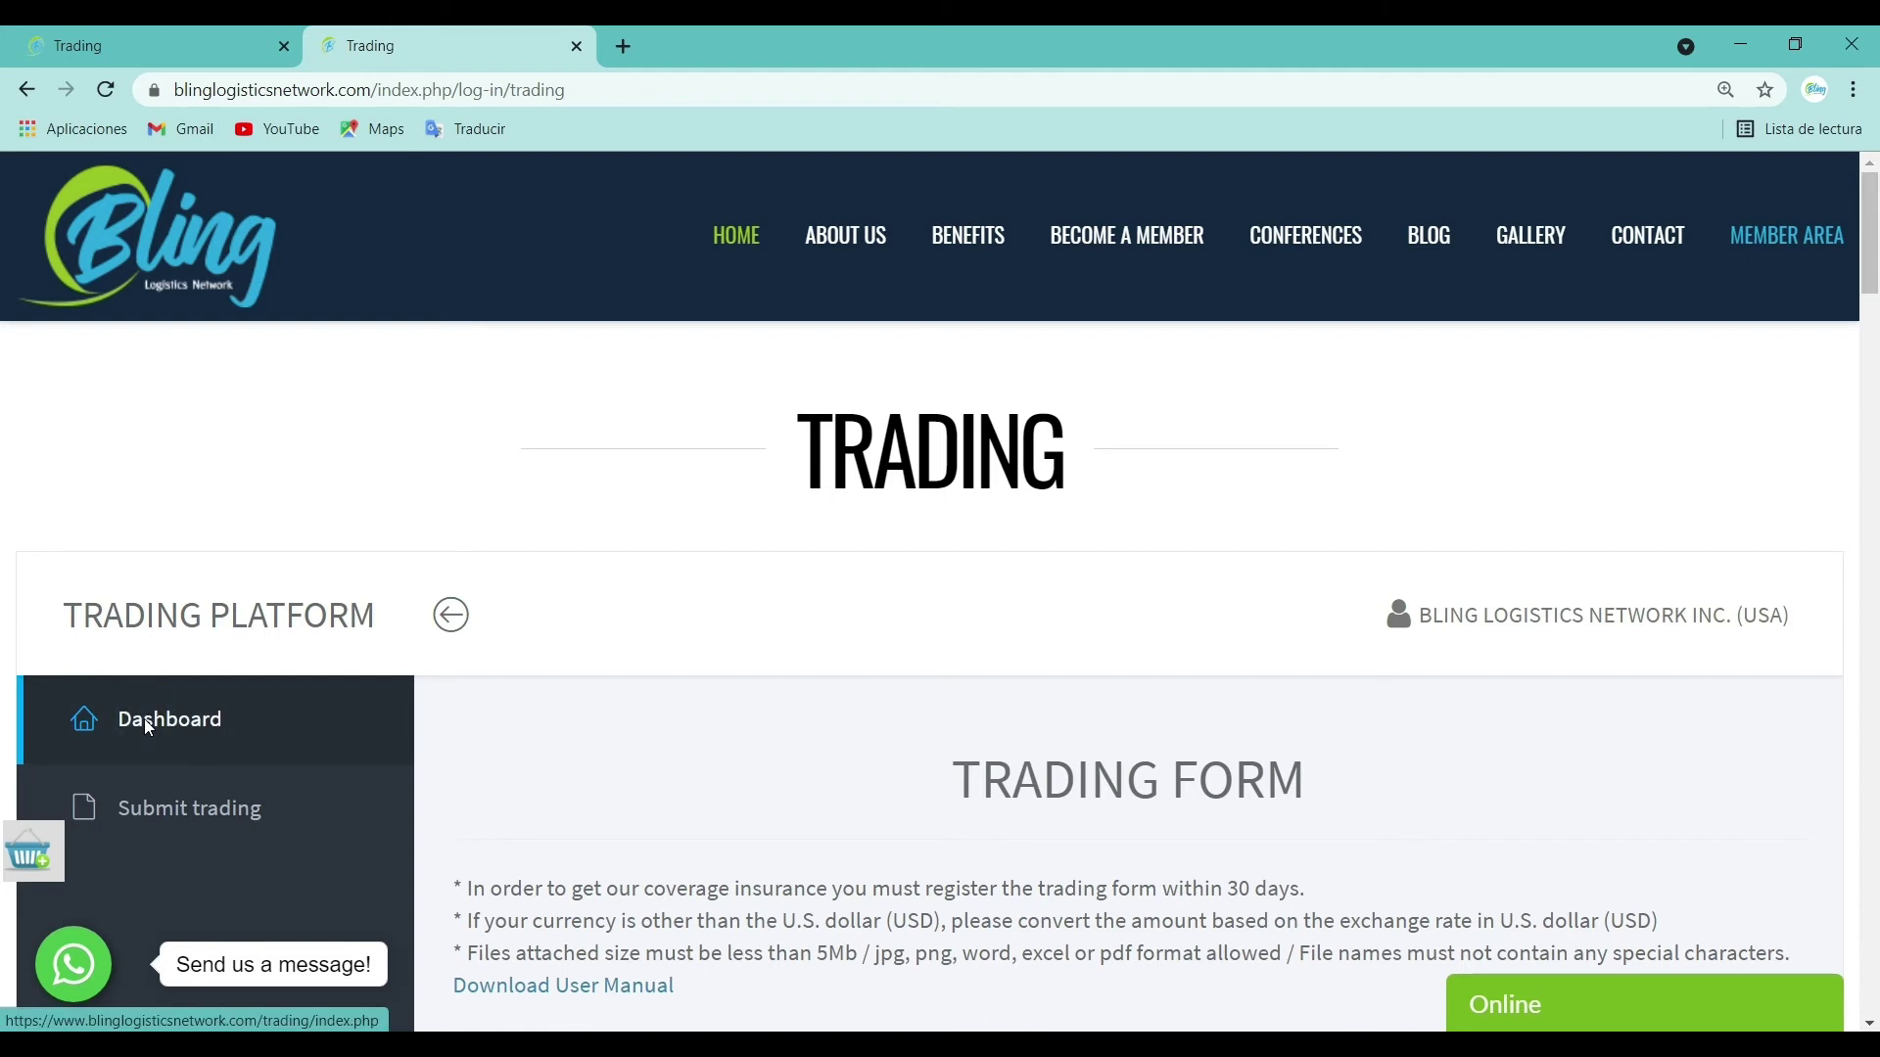
click(146, 725)
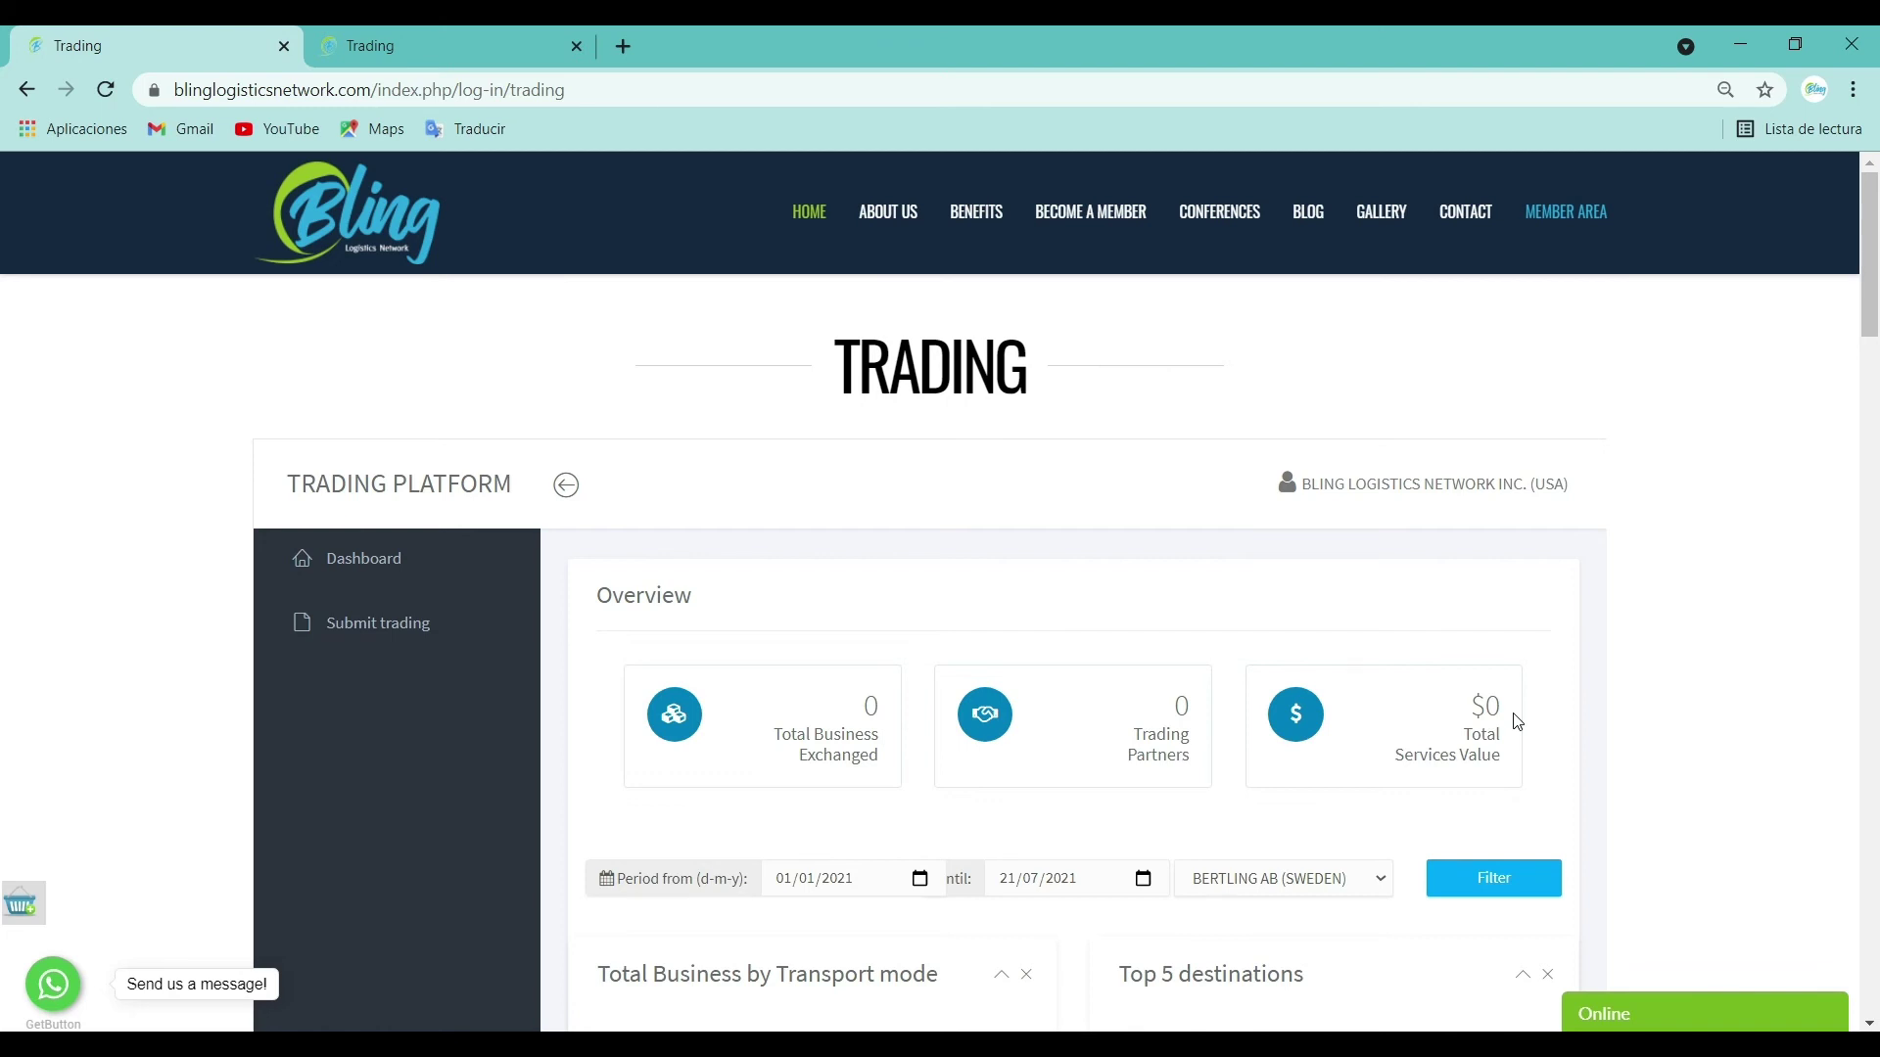
Step: Set the period 01/01/2021–21/07/2021, select APOPSA (GUATEMALA) and apply the filter
scroll(1517, 722, down, 2)
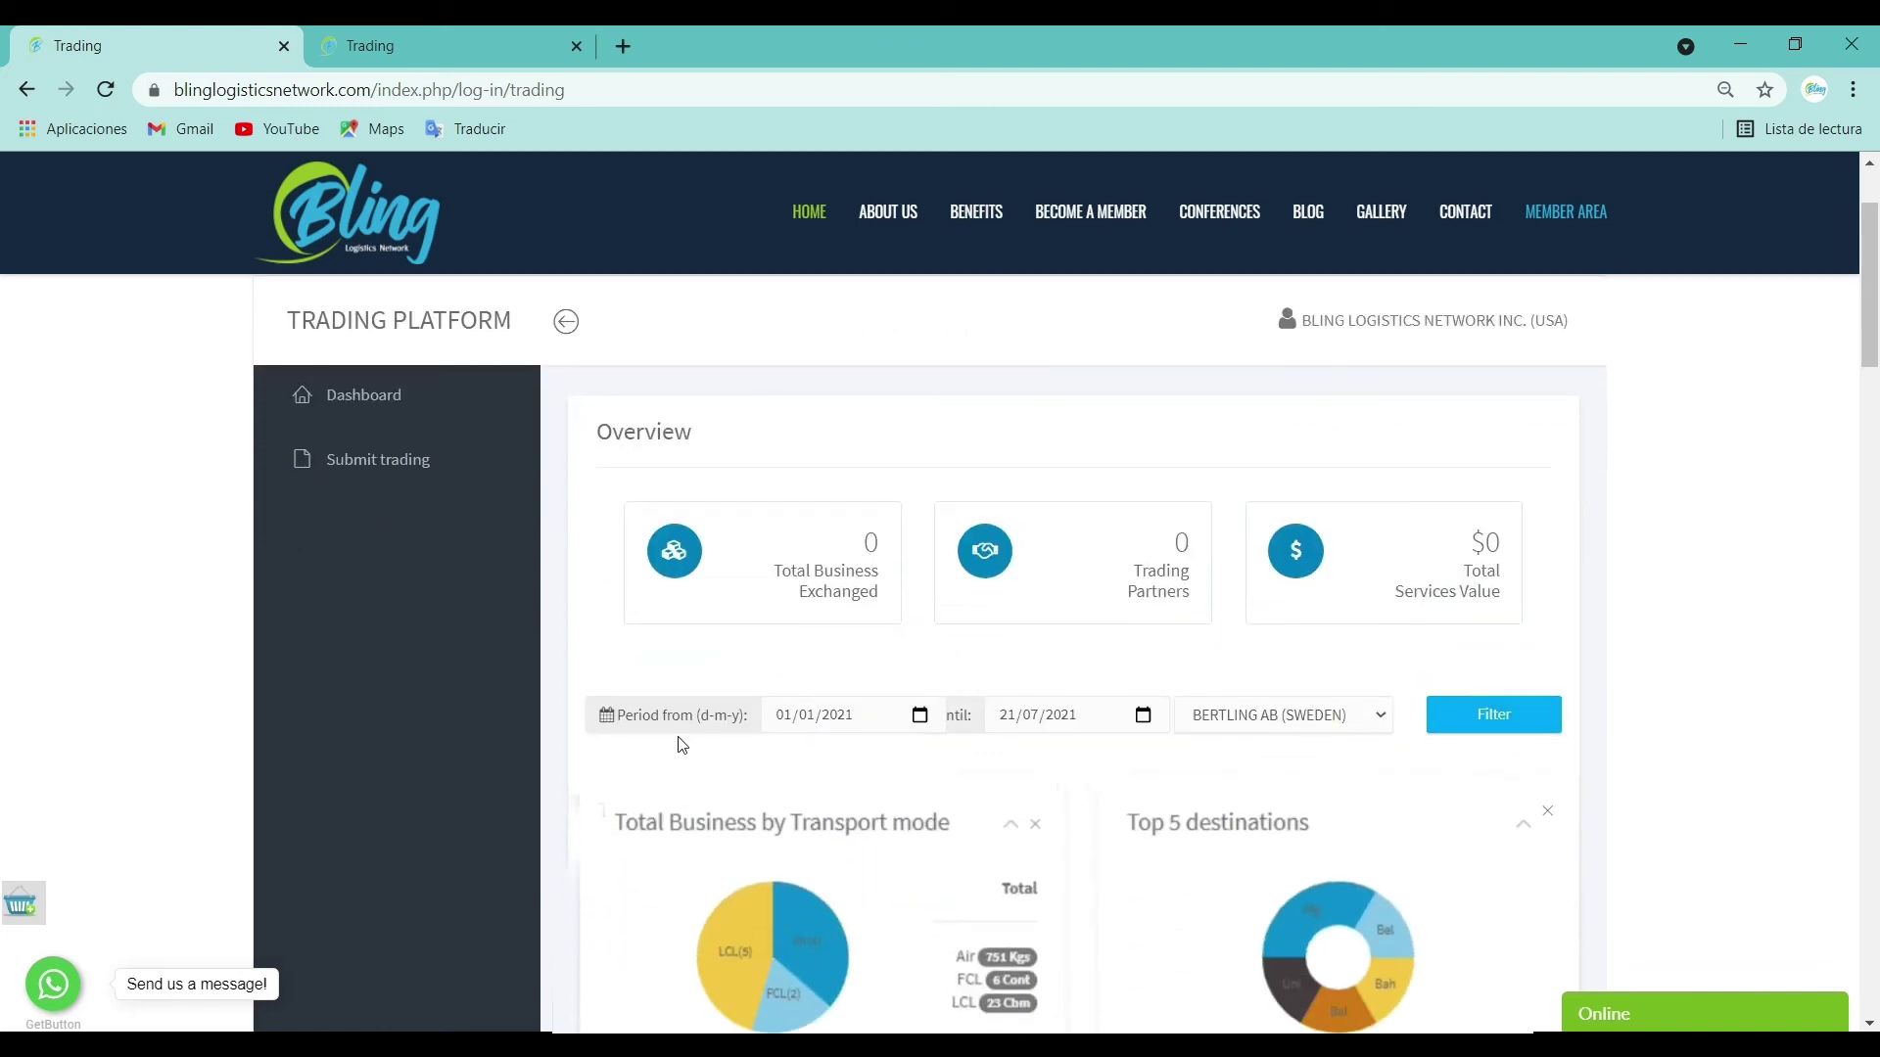
click(788, 718)
click(810, 718)
click(839, 718)
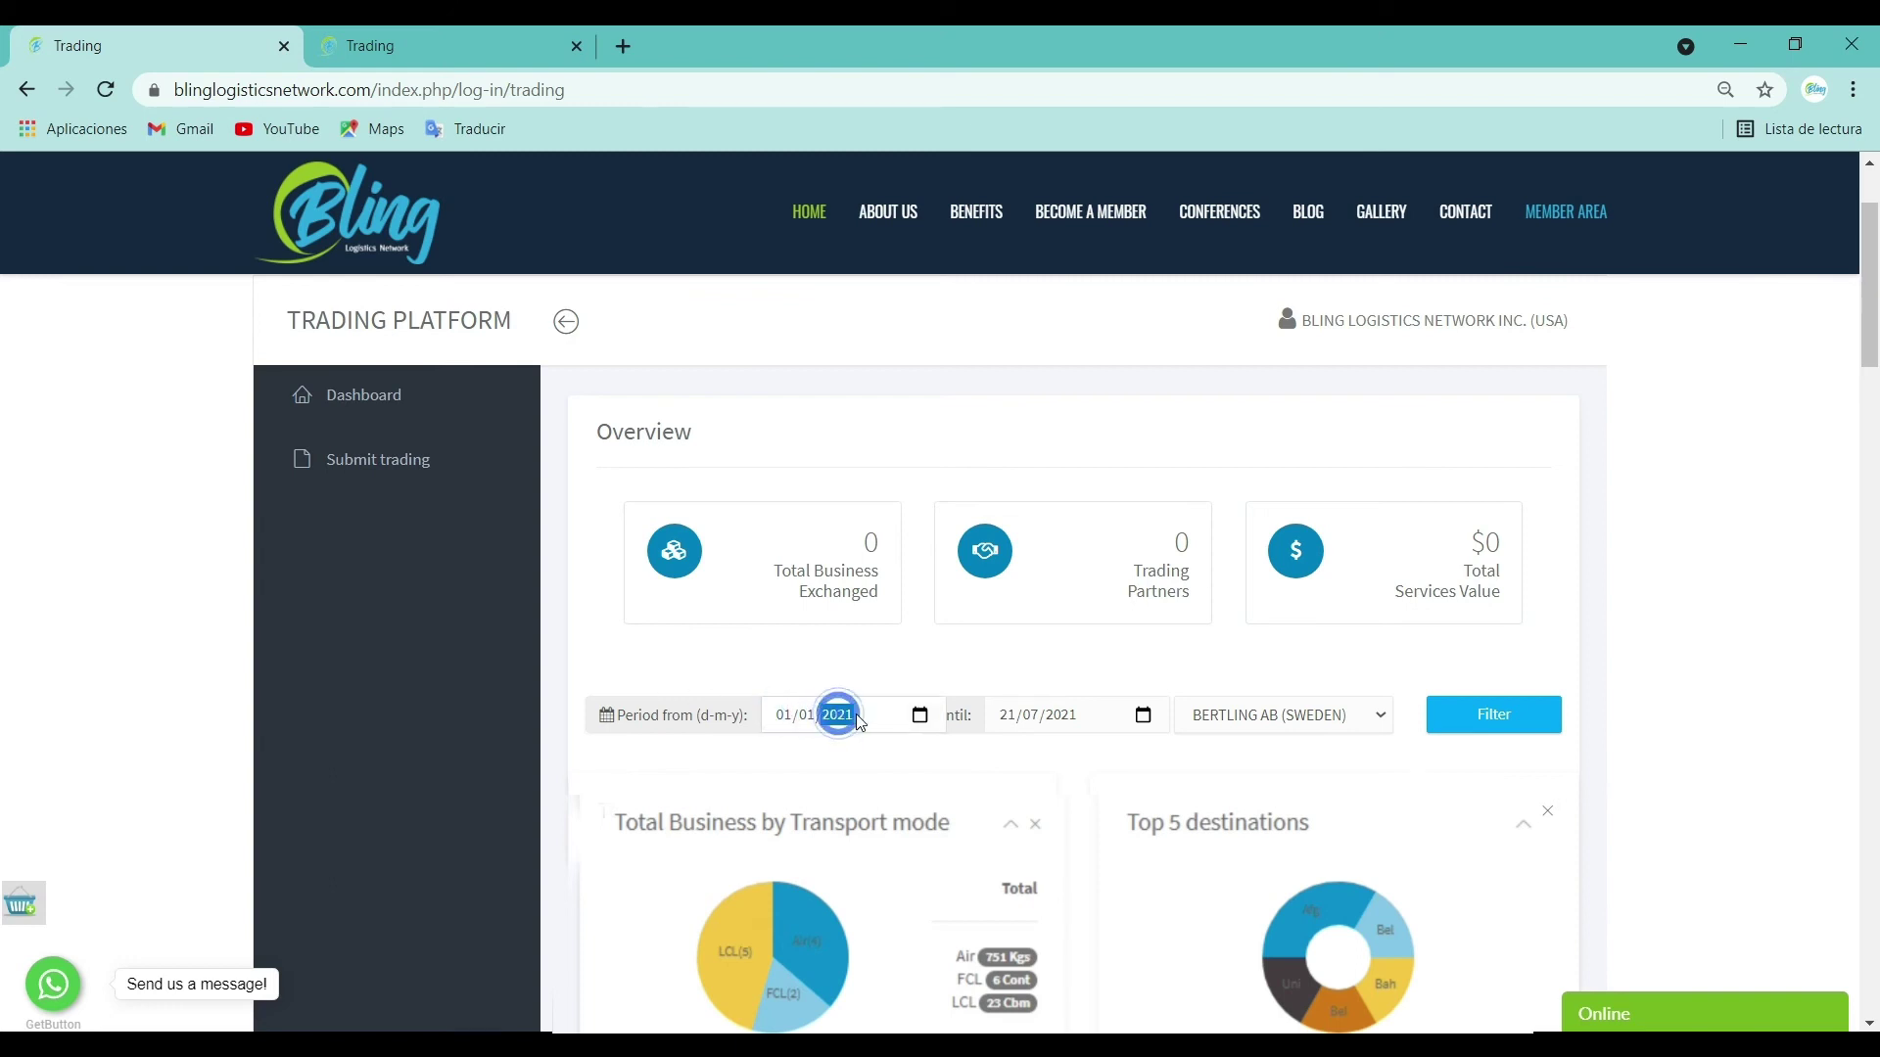
click(1003, 718)
click(1242, 722)
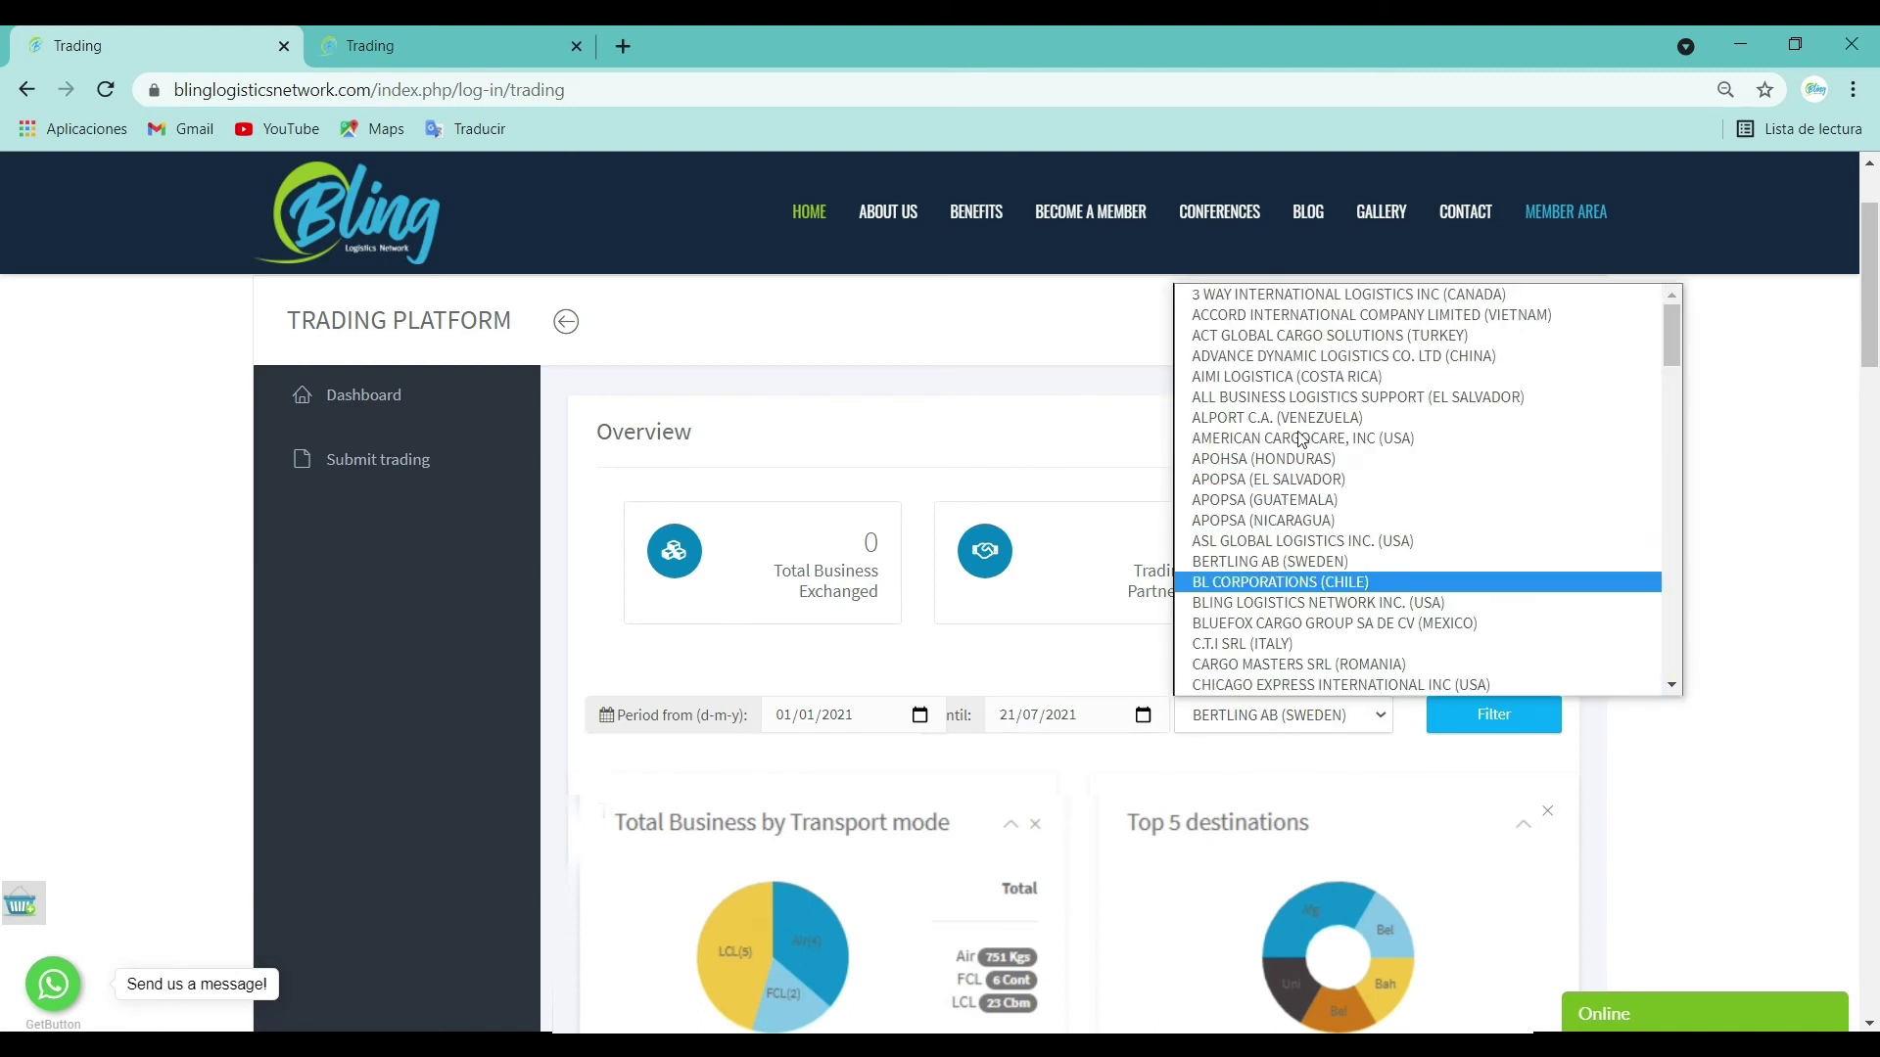
click(1278, 502)
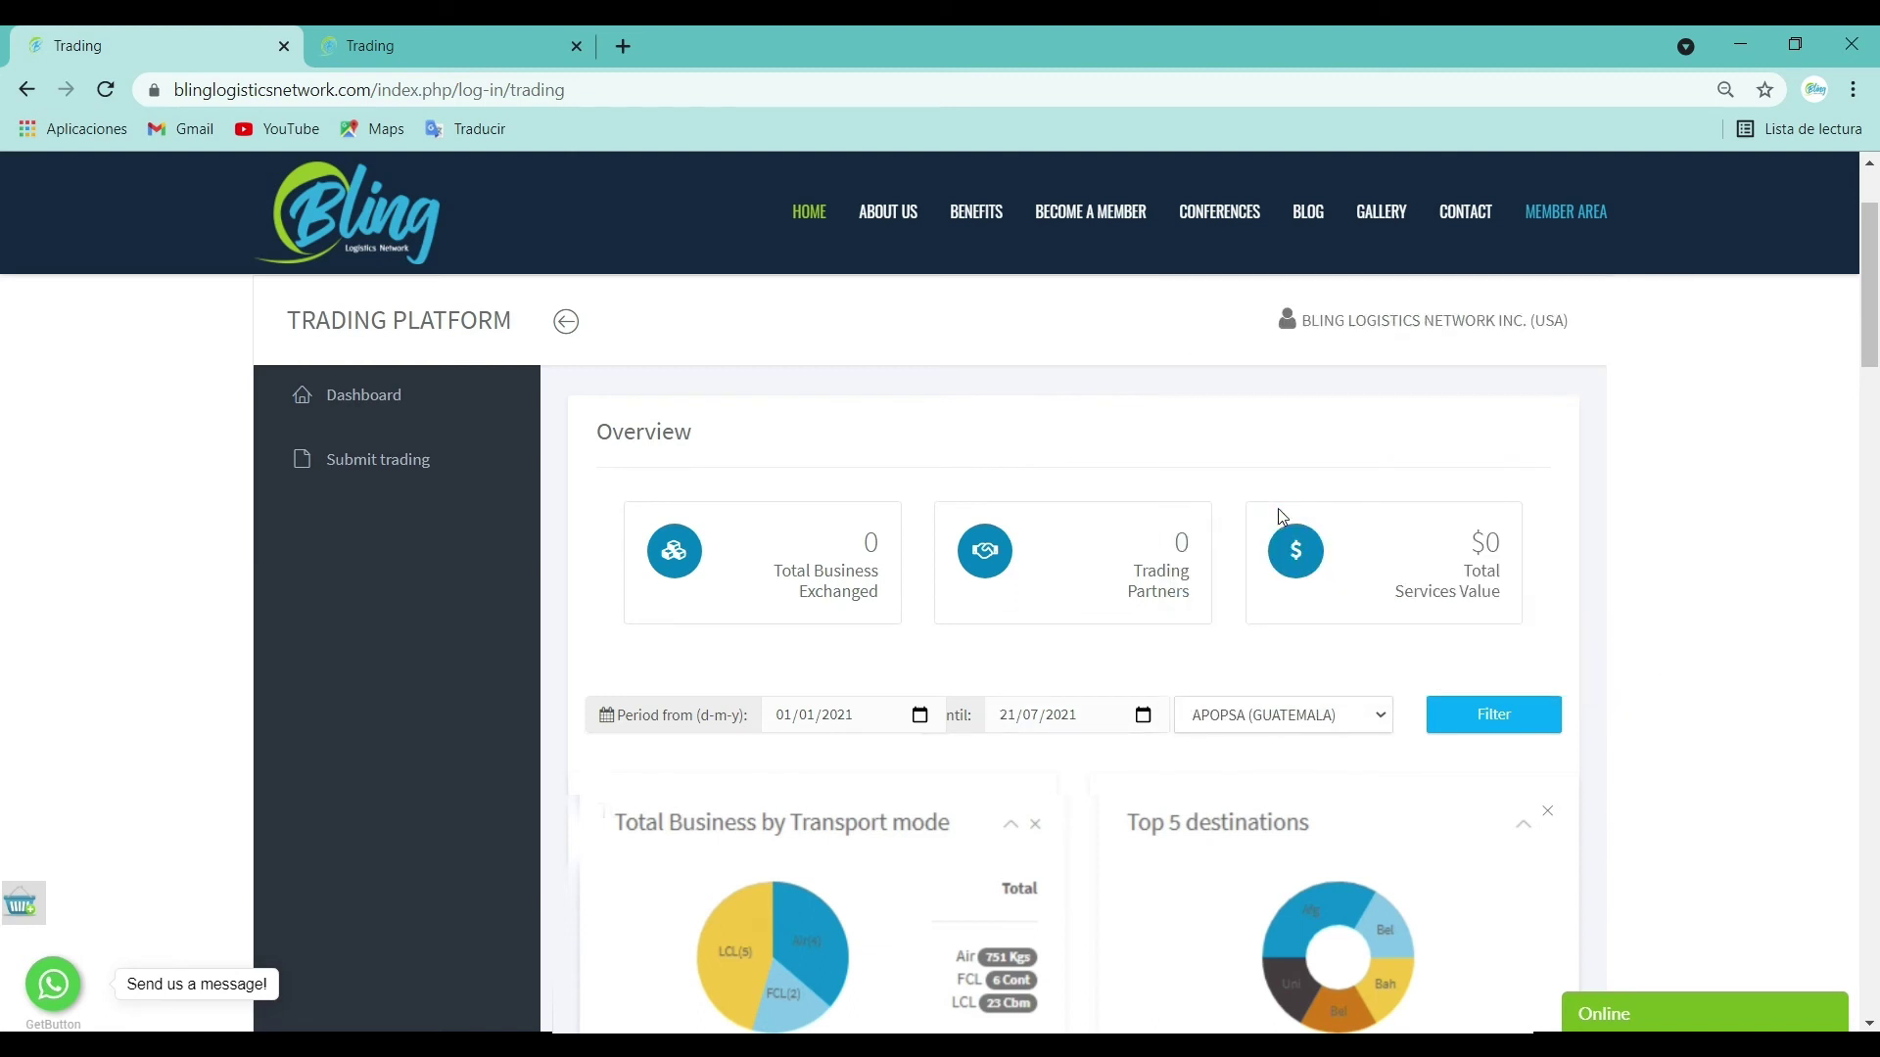
click(1523, 708)
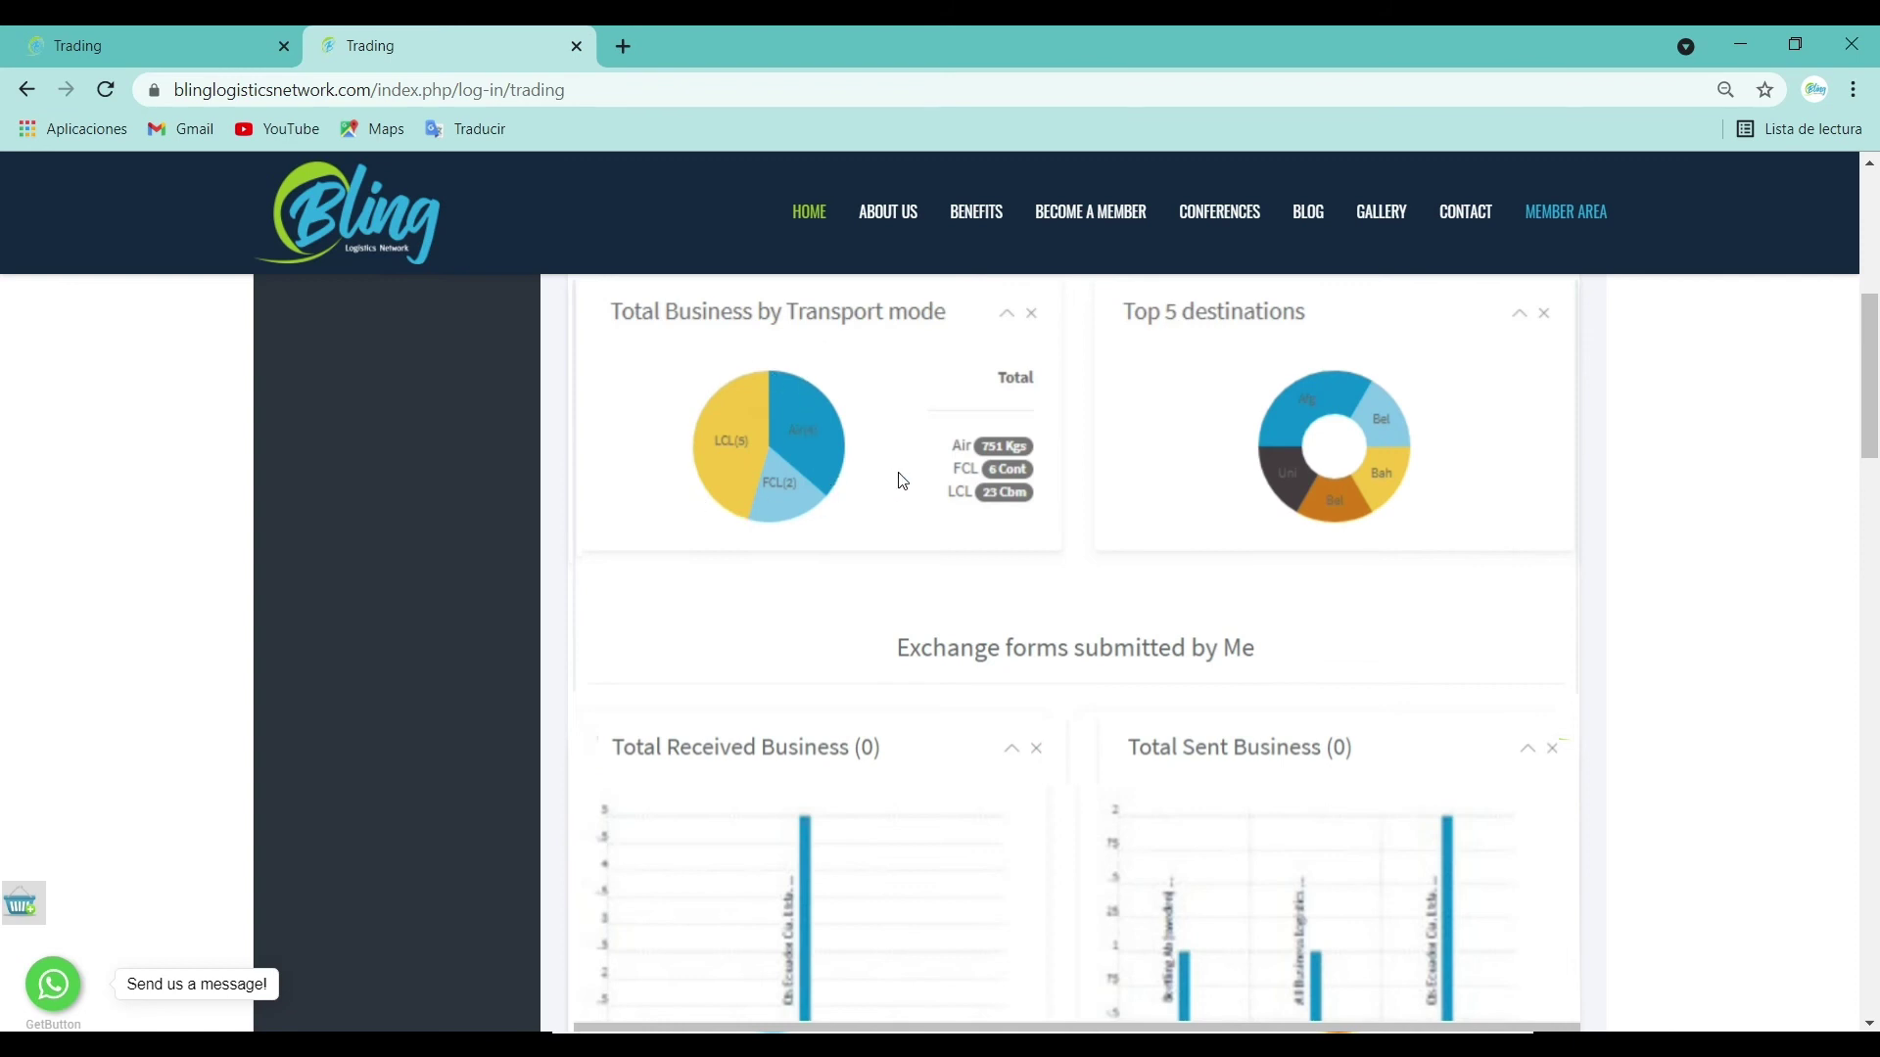
Step: Scroll past the transport mode and destination charts to the 'Exchange forms submitted by Me' table
scroll(957, 470, down, 3)
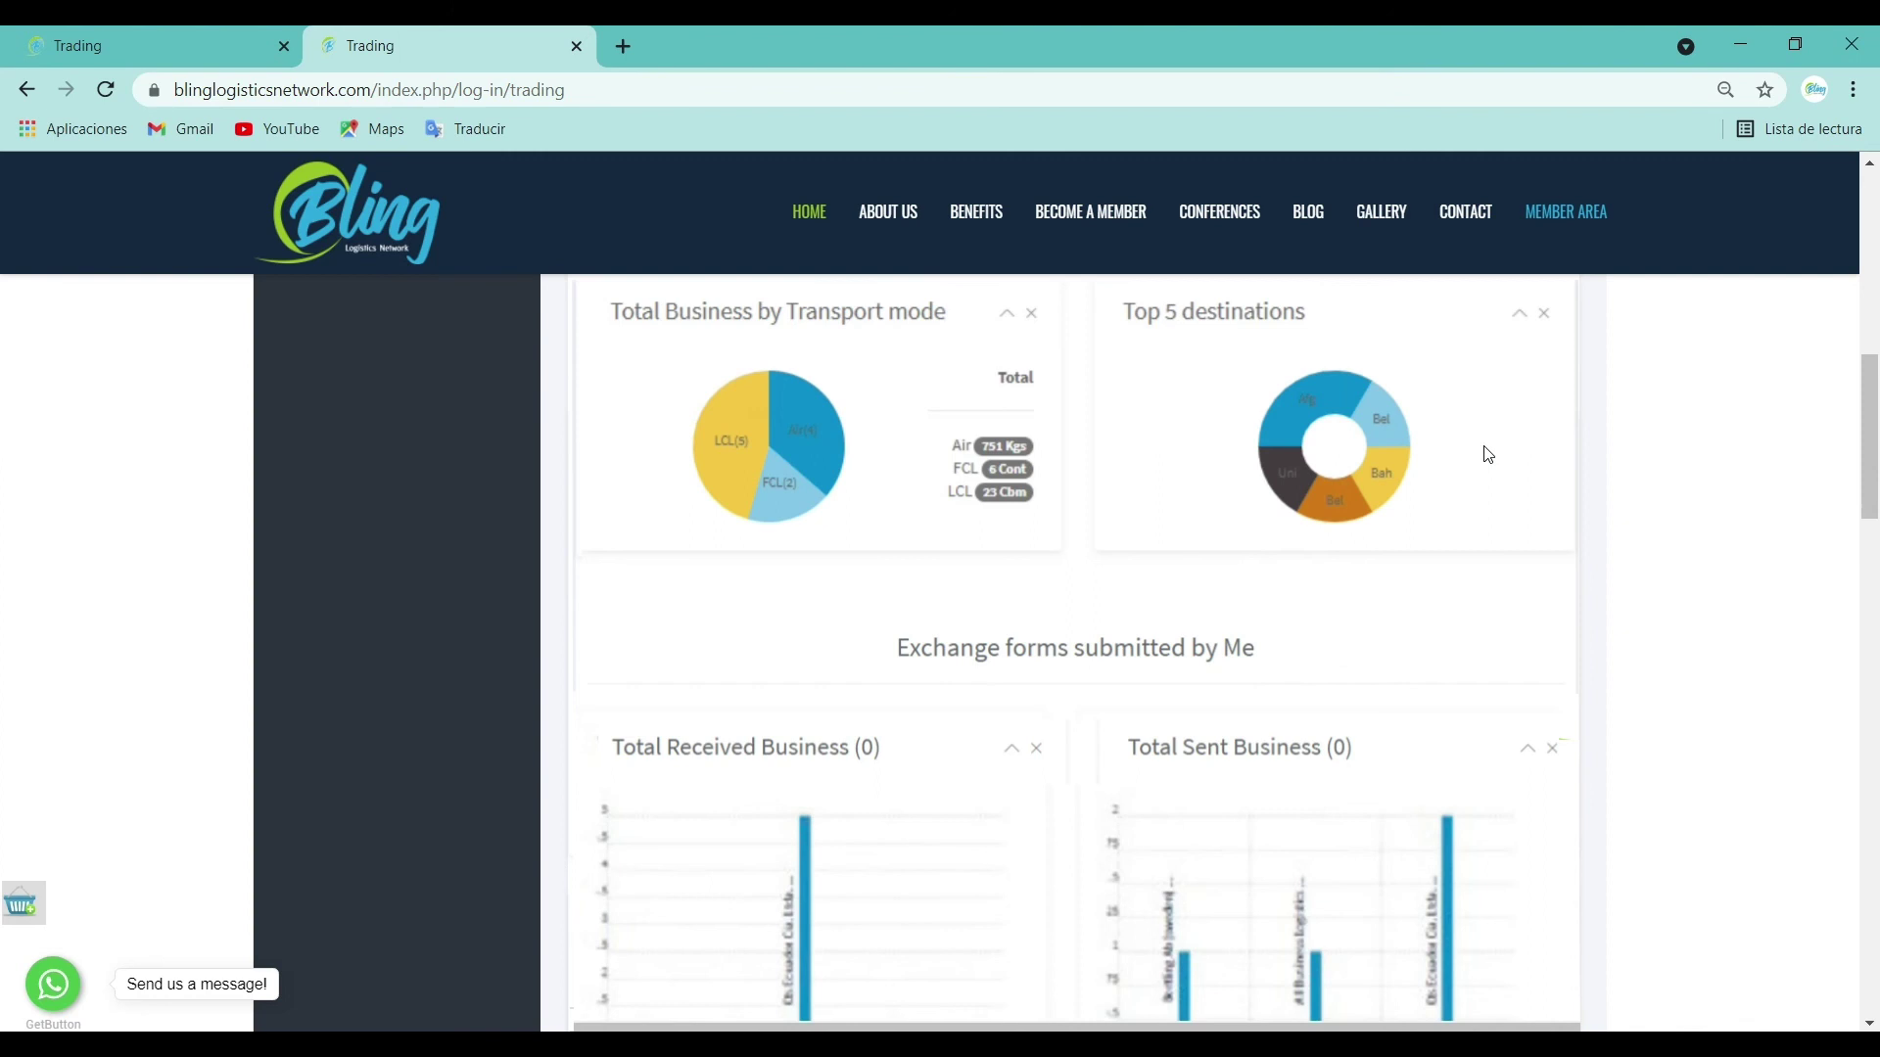
scroll(1488, 454, down, 3)
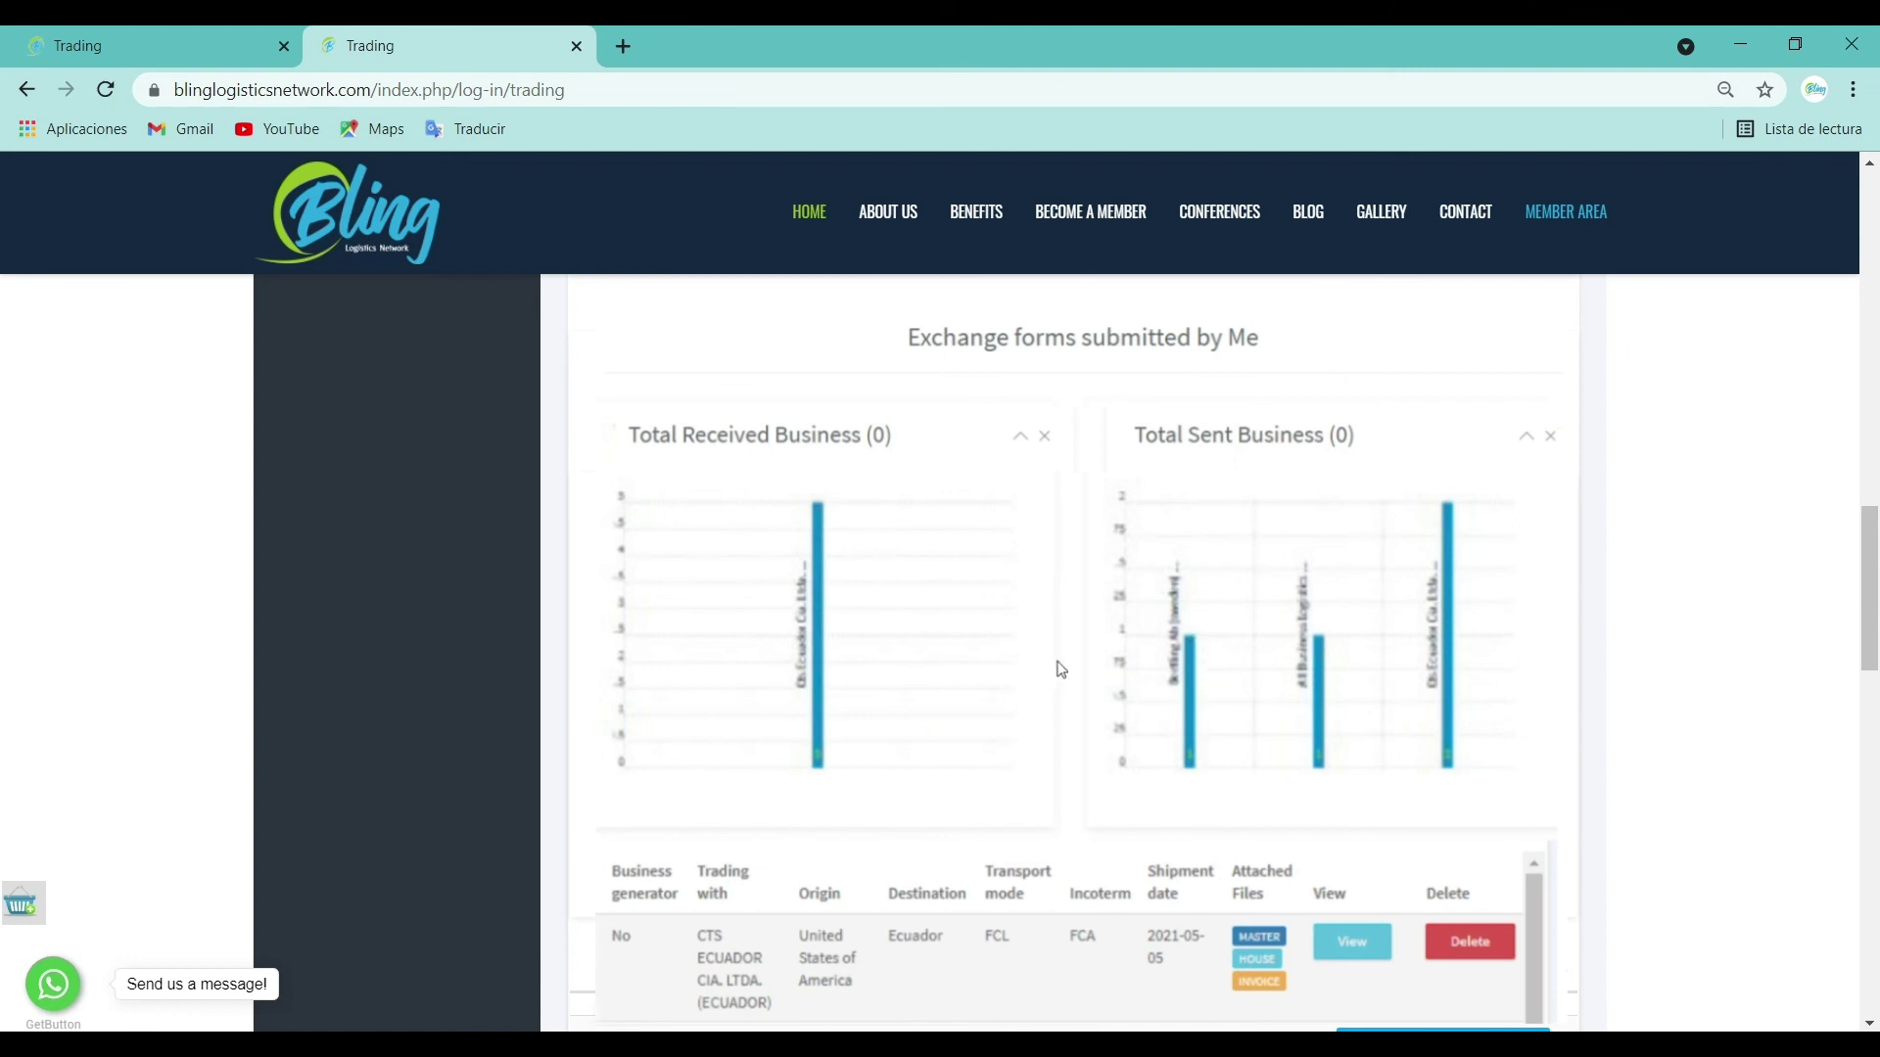
Step: Scroll through the My forms table to the 'Exchange forms submitted by Partners' charts and rows
scroll(1096, 713, down, 5)
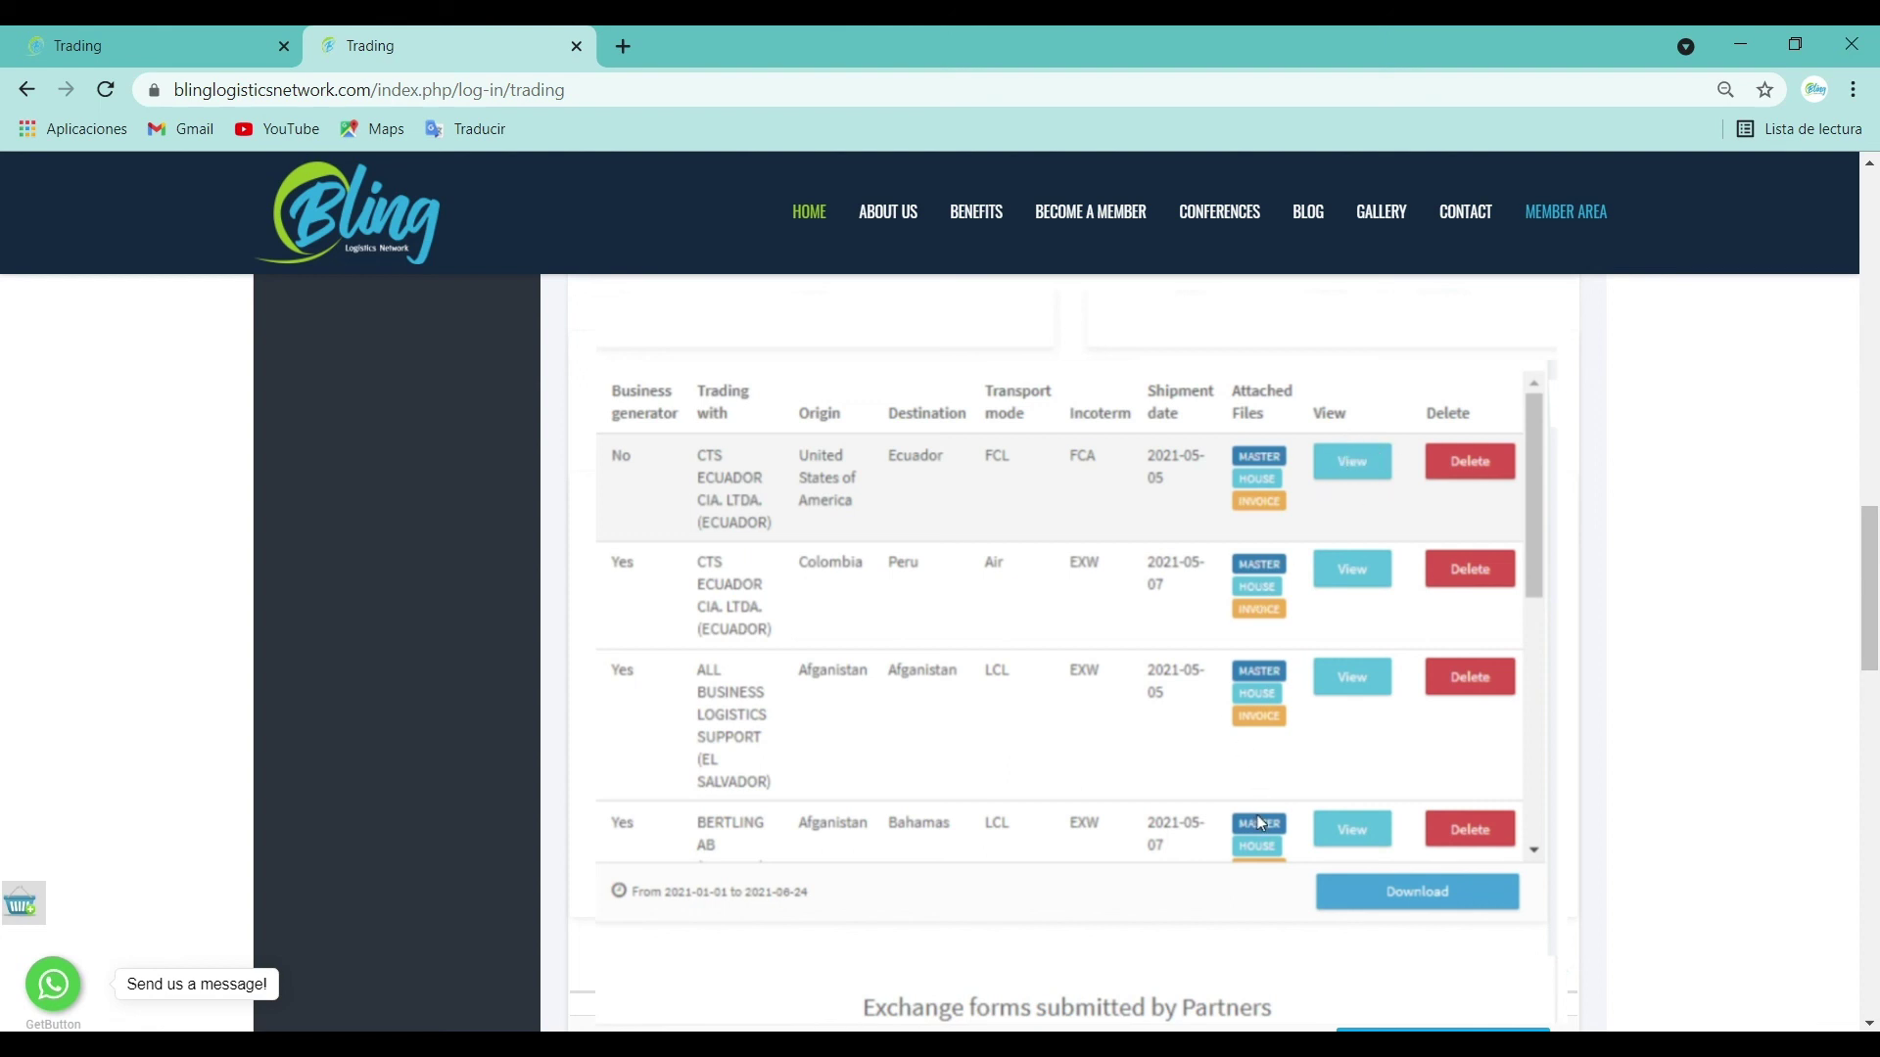
scroll(1268, 818, down, 2)
scroll(1292, 801, down, 2)
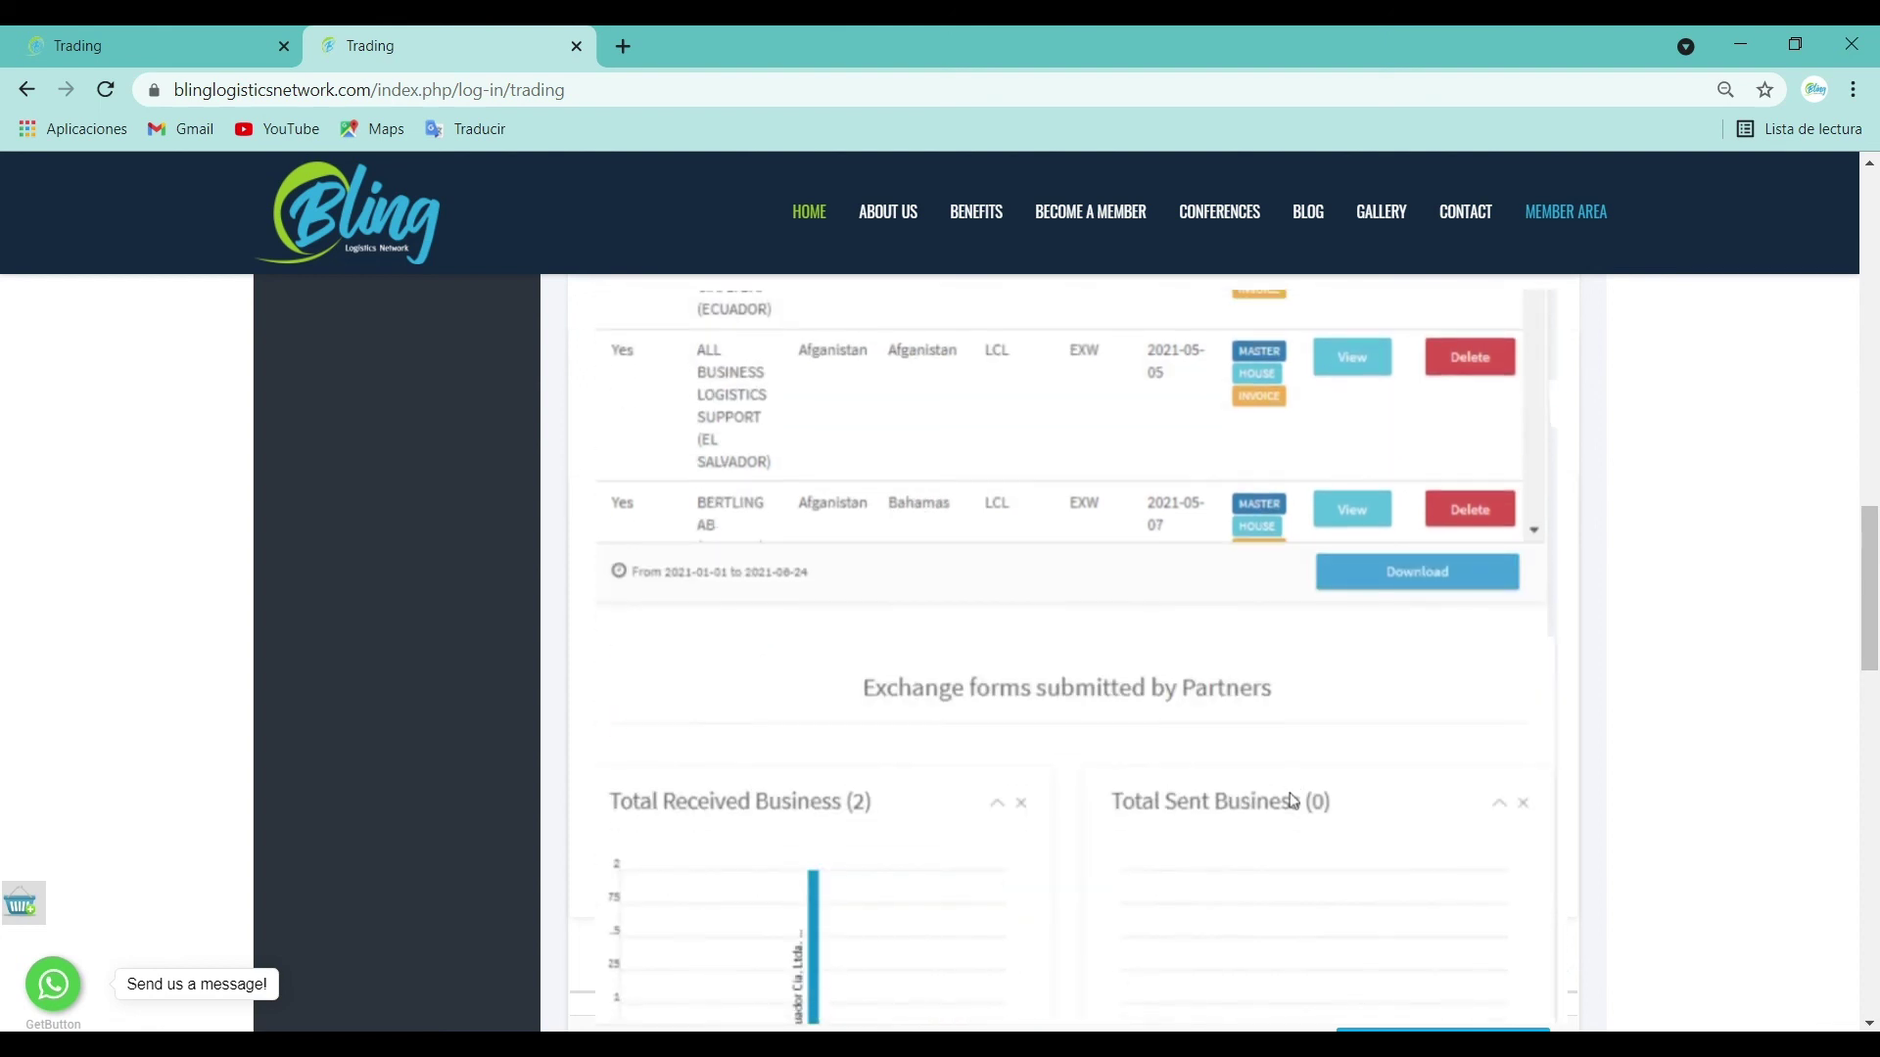
scroll(1291, 799, down, 4)
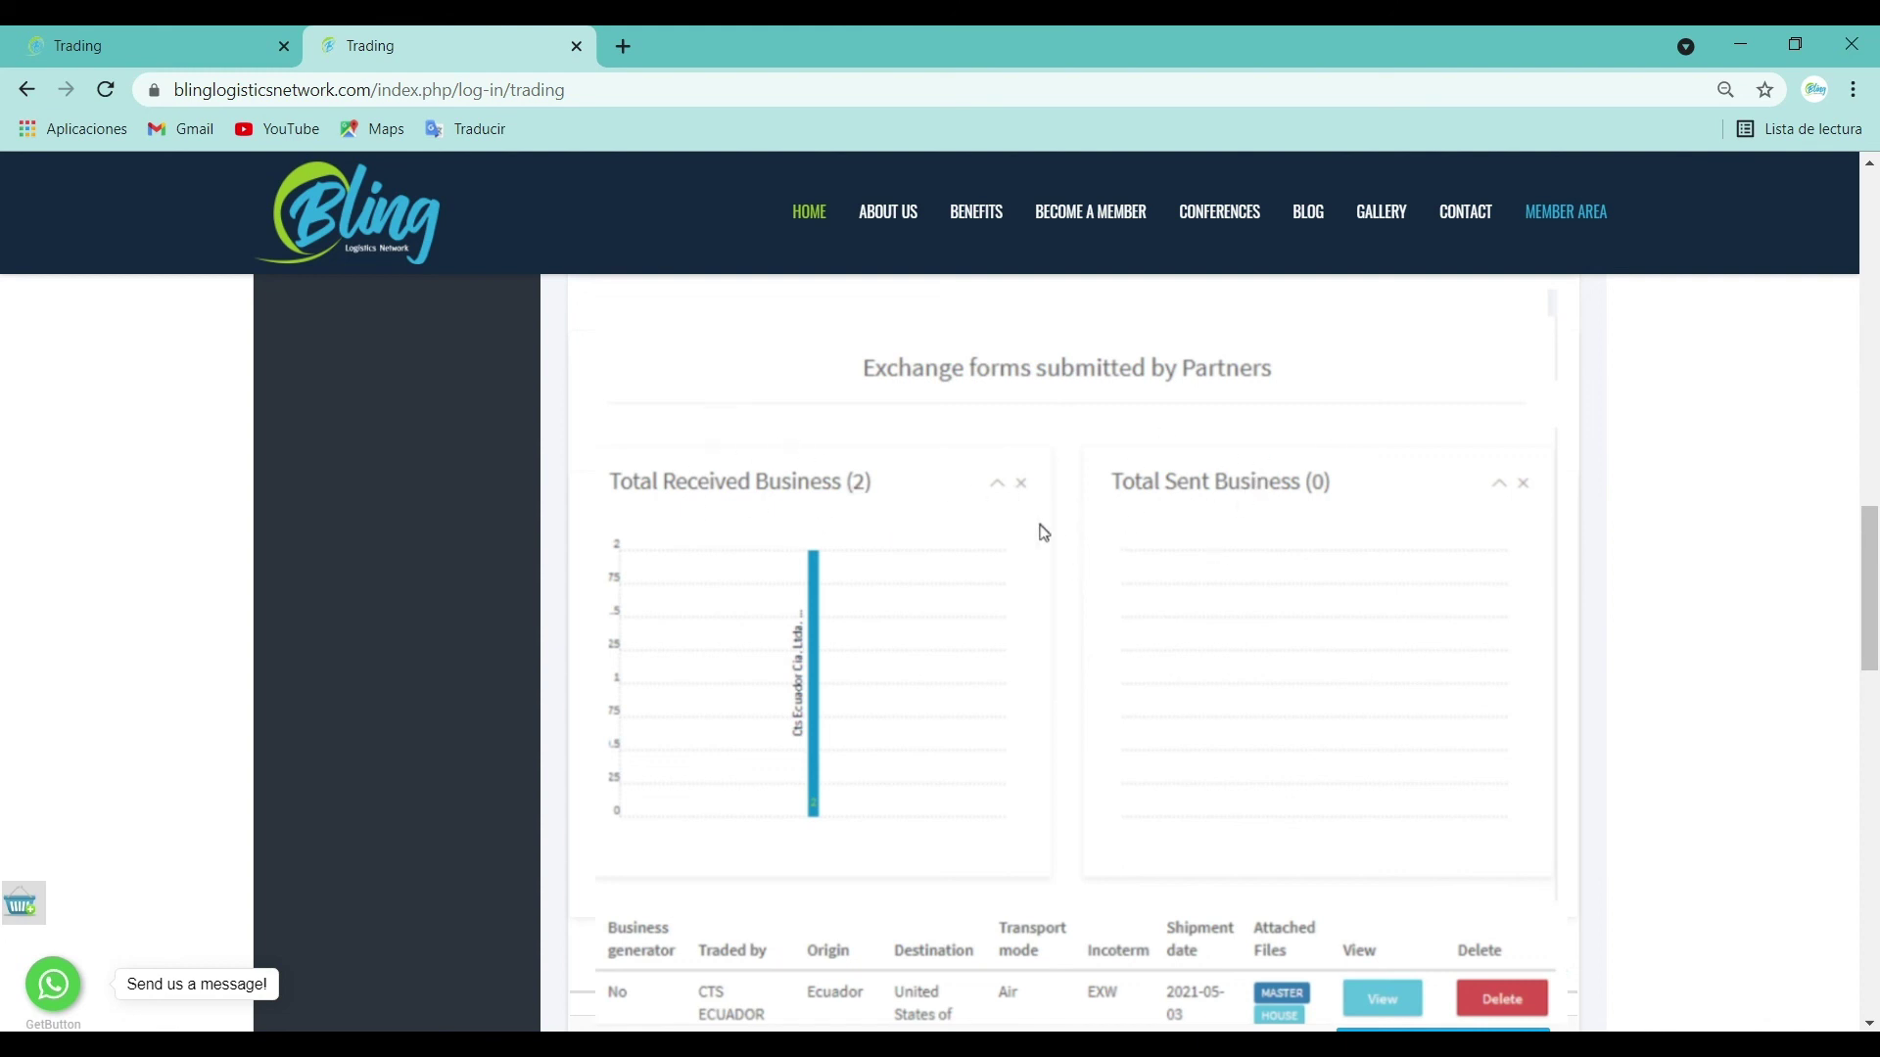
scroll(1074, 551, down, 3)
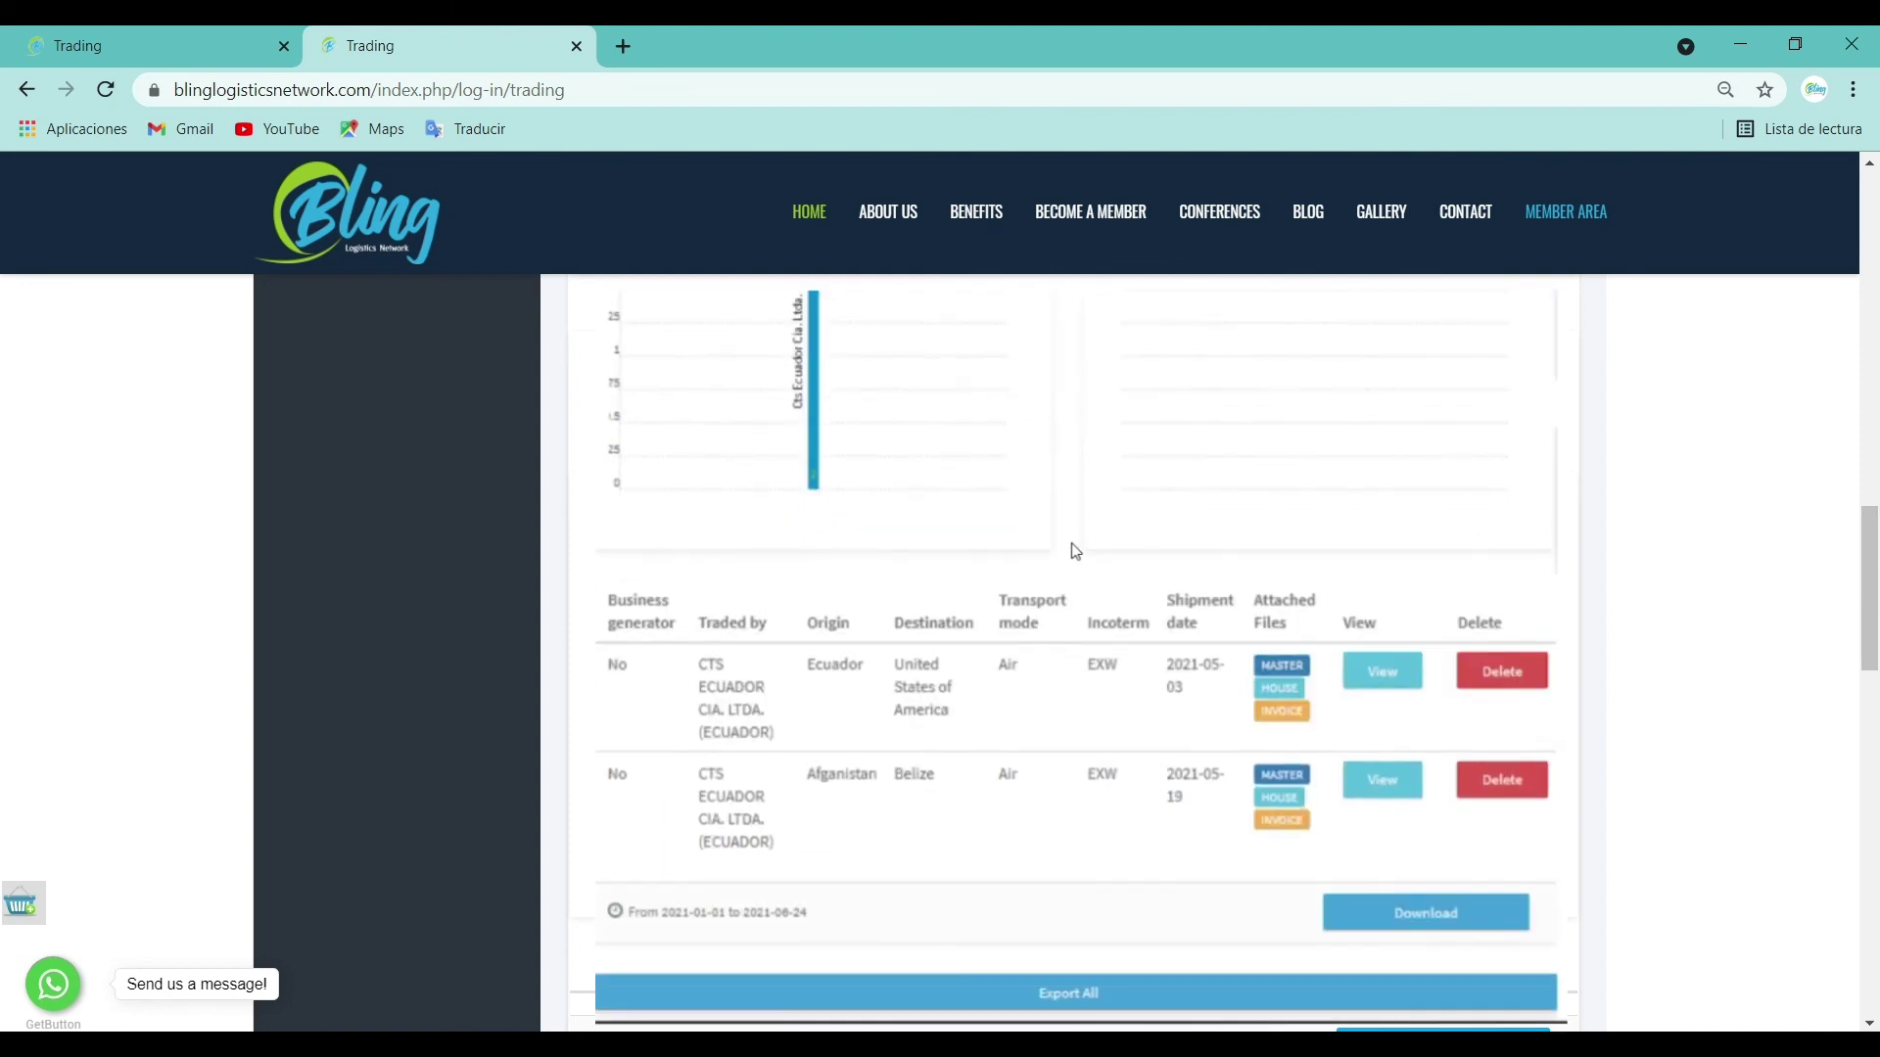